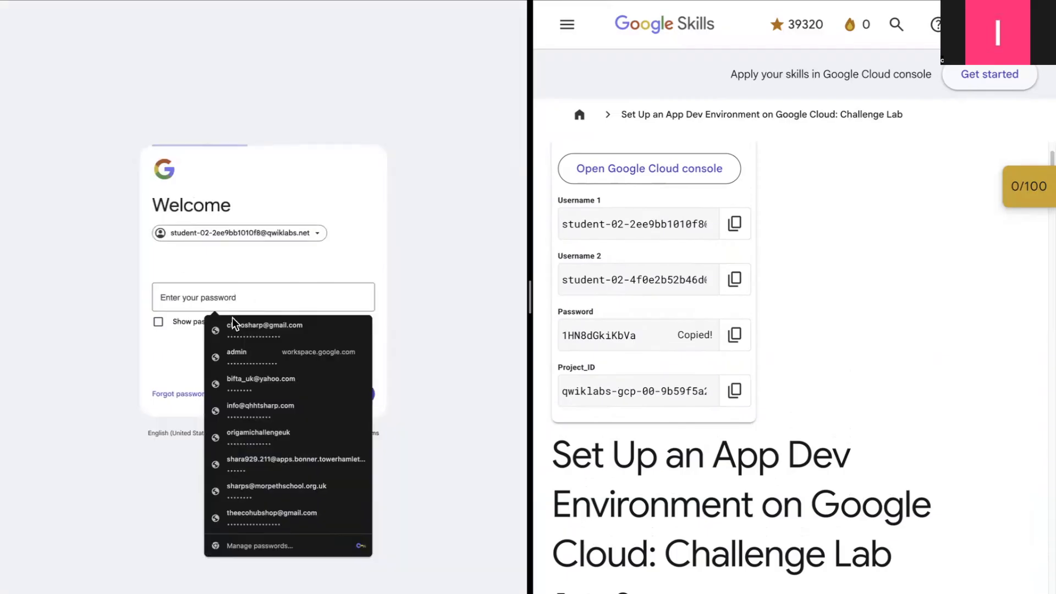
- Sign in to the lab student account by entering the account password, and accept the new-account notice
{"action": "left_click", "coordinate": [222, 299]}
{"action": "key", "text": "ctrl+v"}
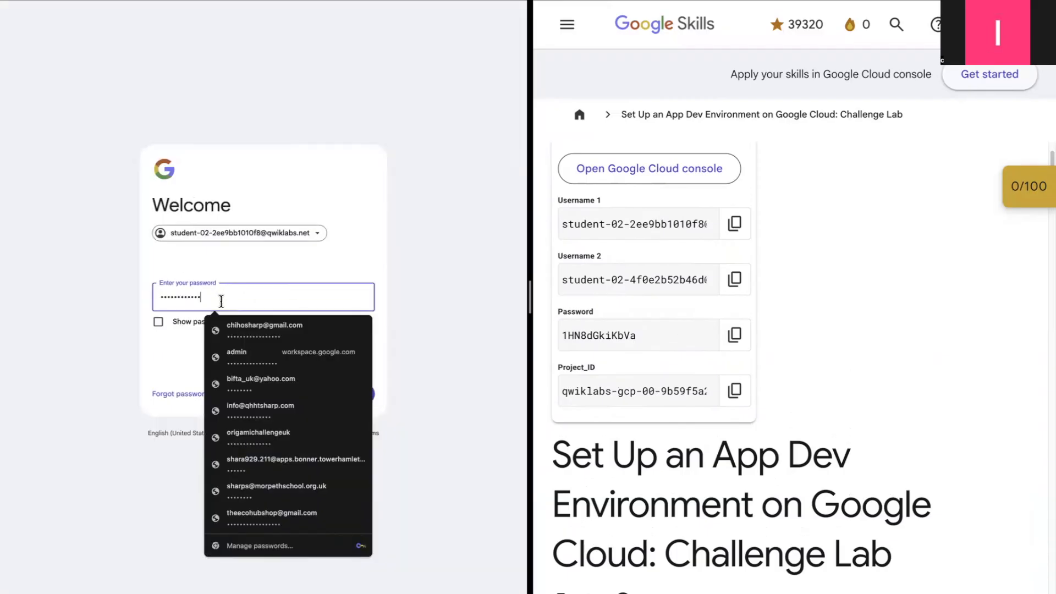
{"action": "left_click", "coordinate": [408, 381]}
{"action": "left_click", "coordinate": [354, 394]}
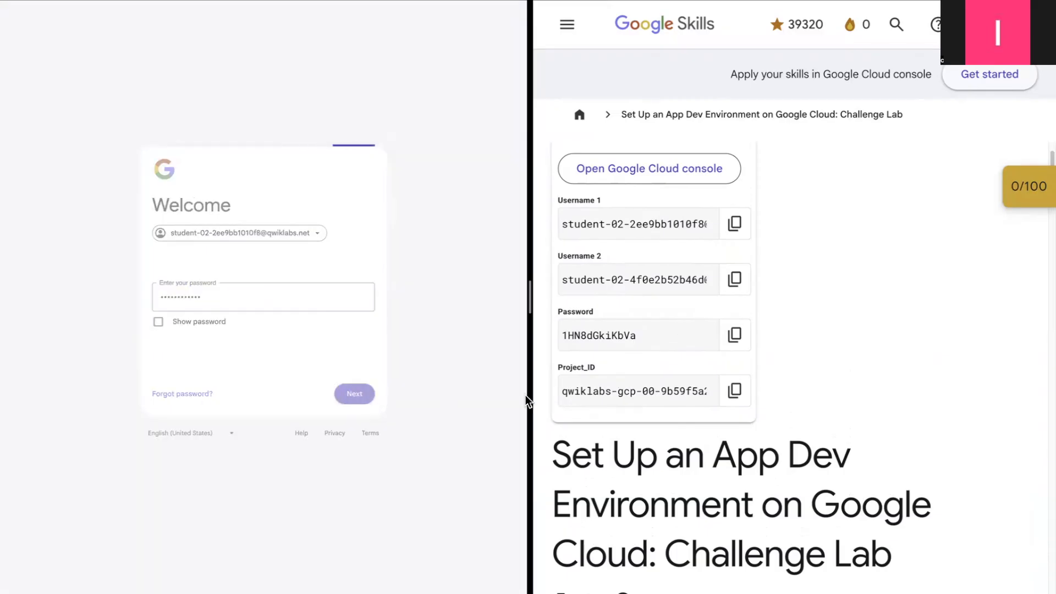
{"action": "scroll", "coordinate": [734, 404], "scroll_direction": "down", "scroll_amount": 3}
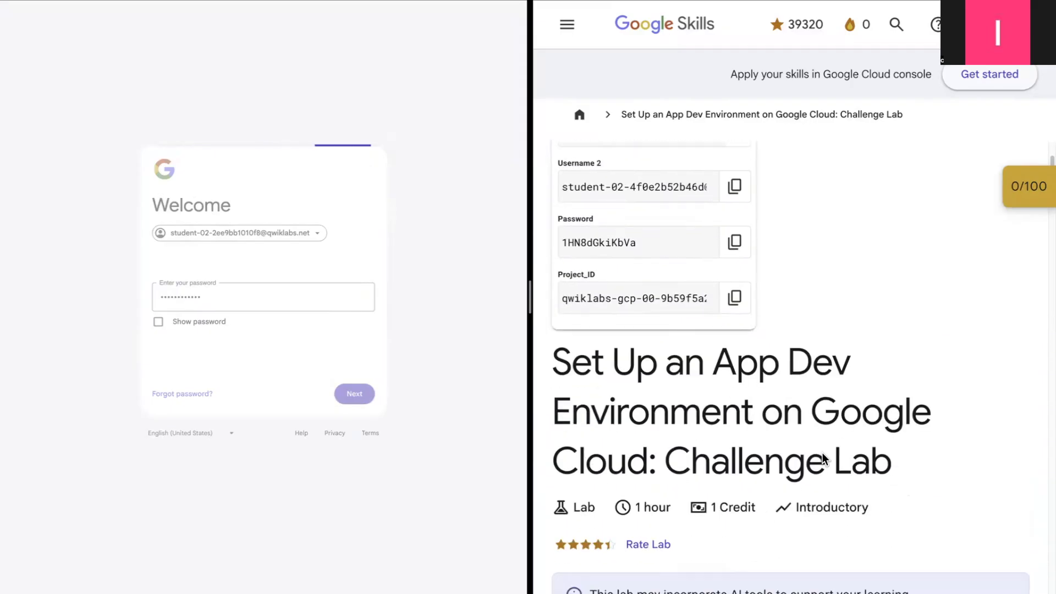
{"action": "scroll", "coordinate": [735, 401], "scroll_direction": "down", "scroll_amount": 2}
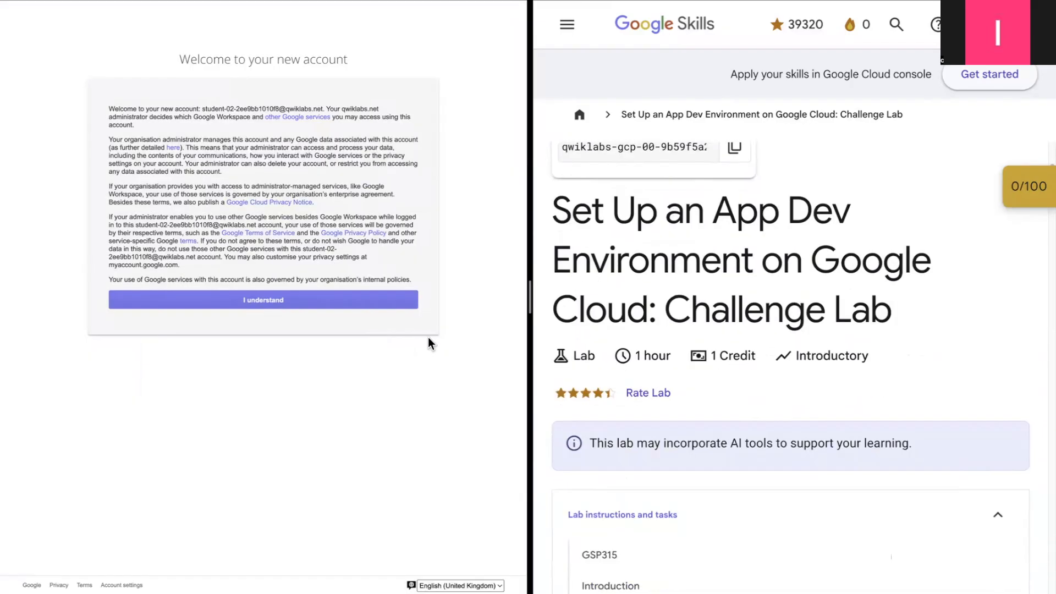
{"action": "left_click", "coordinate": [275, 302]}
- Copy the required bucket name from Task 1 of the lab instructions and open the Cloud Storage buckets page
{"action": "scroll", "coordinate": [681, 398], "scroll_direction": "down", "scroll_amount": 10}
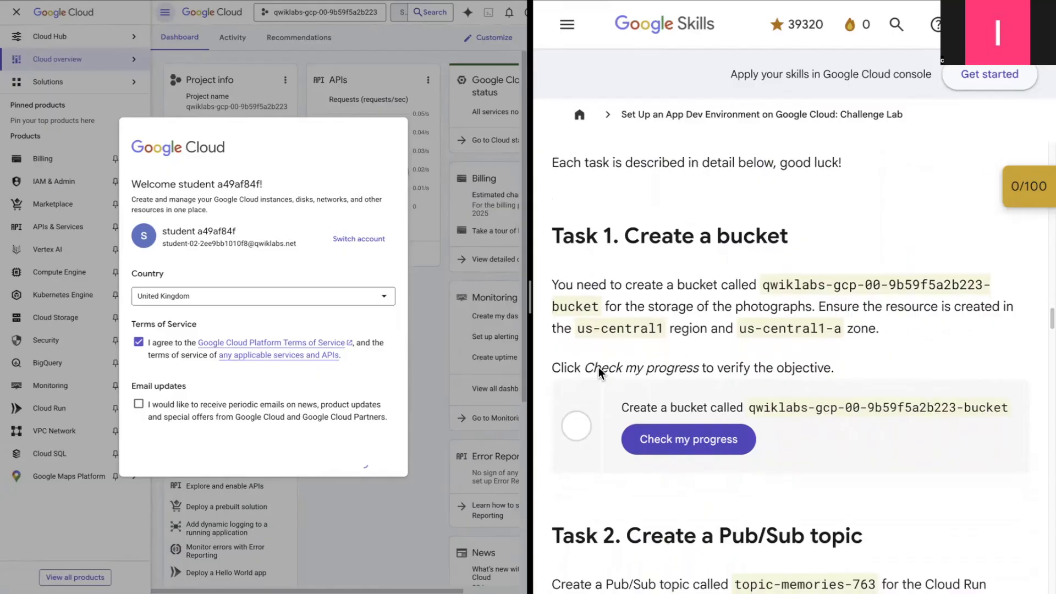
{"action": "scroll", "coordinate": [608, 369], "scroll_direction": "down", "scroll_amount": 1}
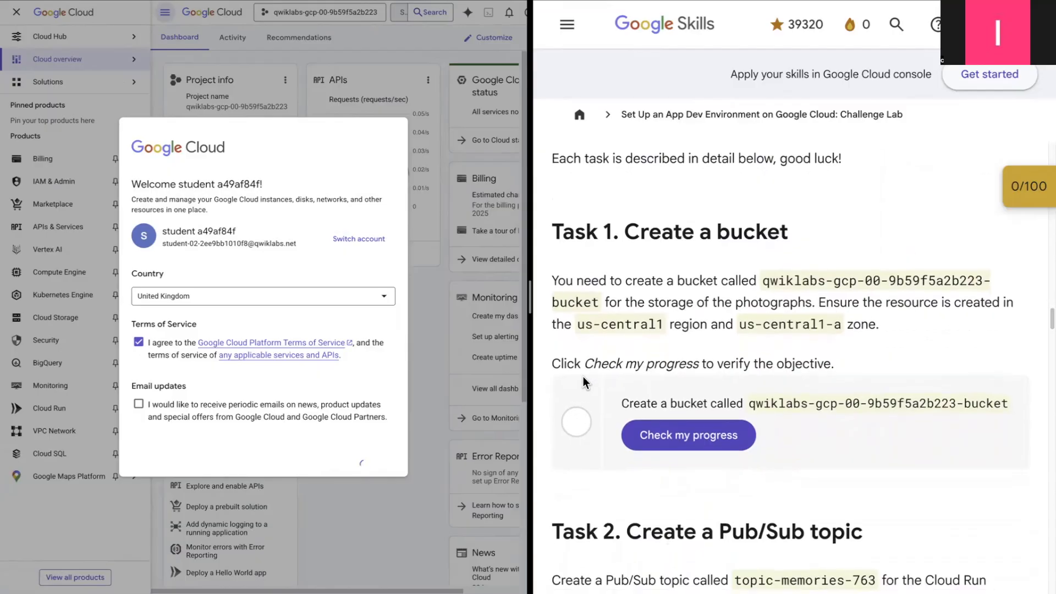
{"action": "left_click_drag", "start_coordinate": [763, 280], "coordinate": [598, 306]}
{"action": "key", "text": "ctrl+c"}
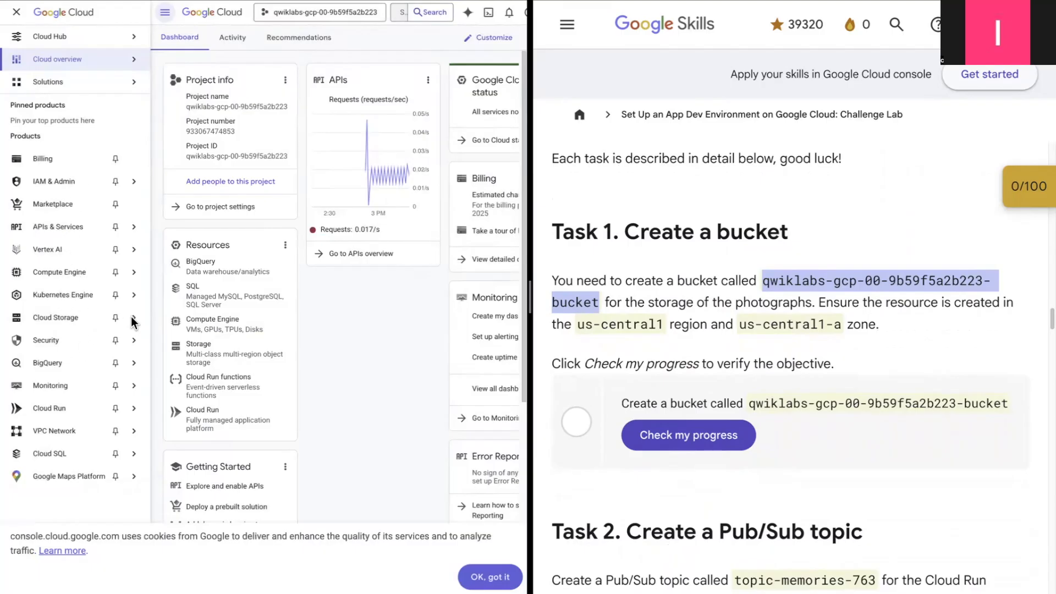
{"action": "mouse_move", "coordinate": [131, 321]}
{"action": "left_click", "coordinate": [179, 342]}
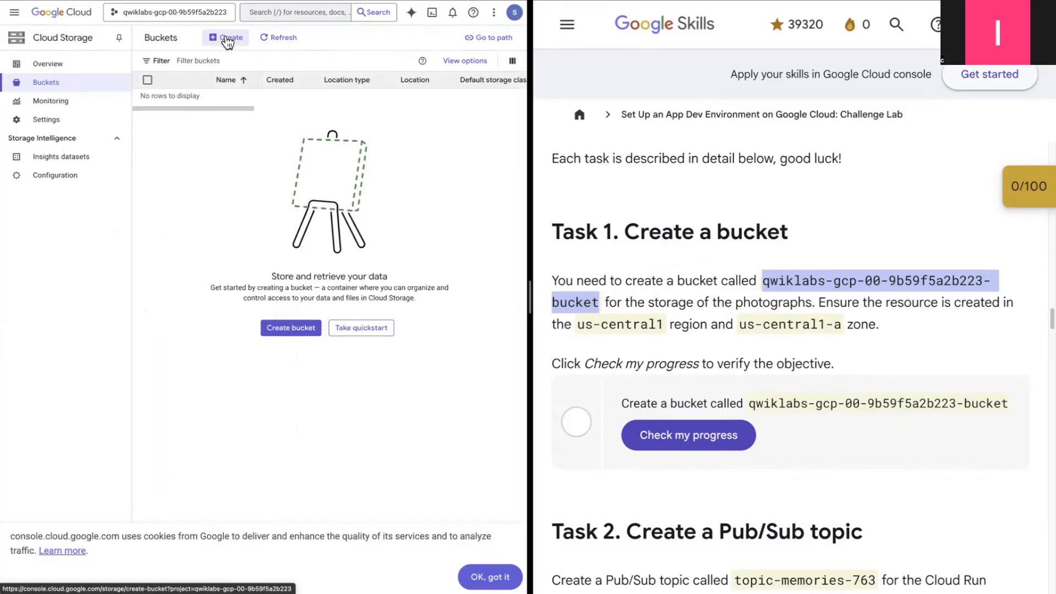
- Start a new bucket and name it qwiklabs-gcp-00-9b59f5a2b223-bucket
{"action": "left_click", "coordinate": [230, 40]}
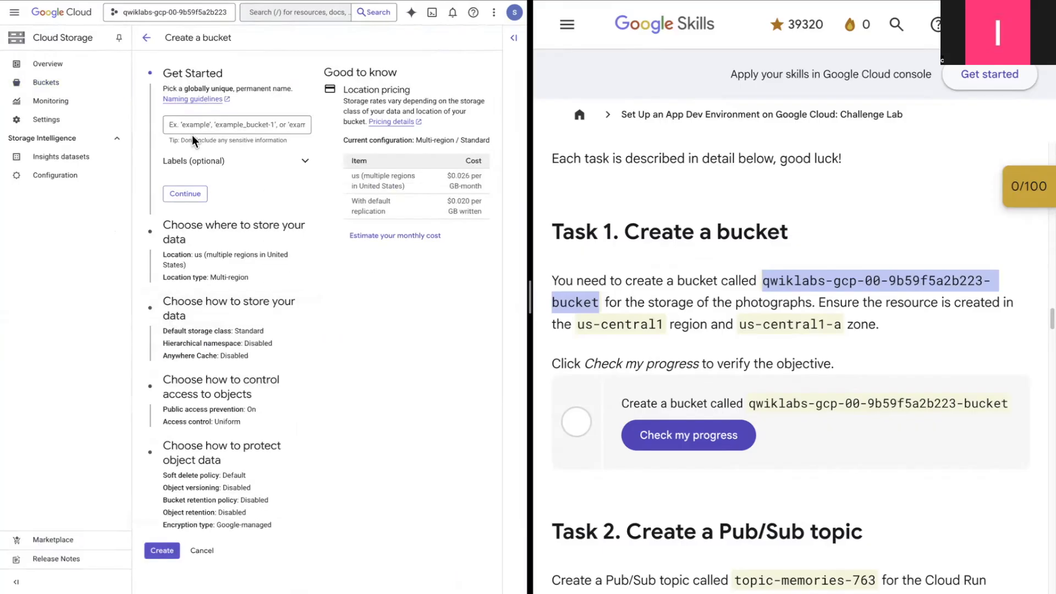
{"action": "left_click", "coordinate": [190, 125]}
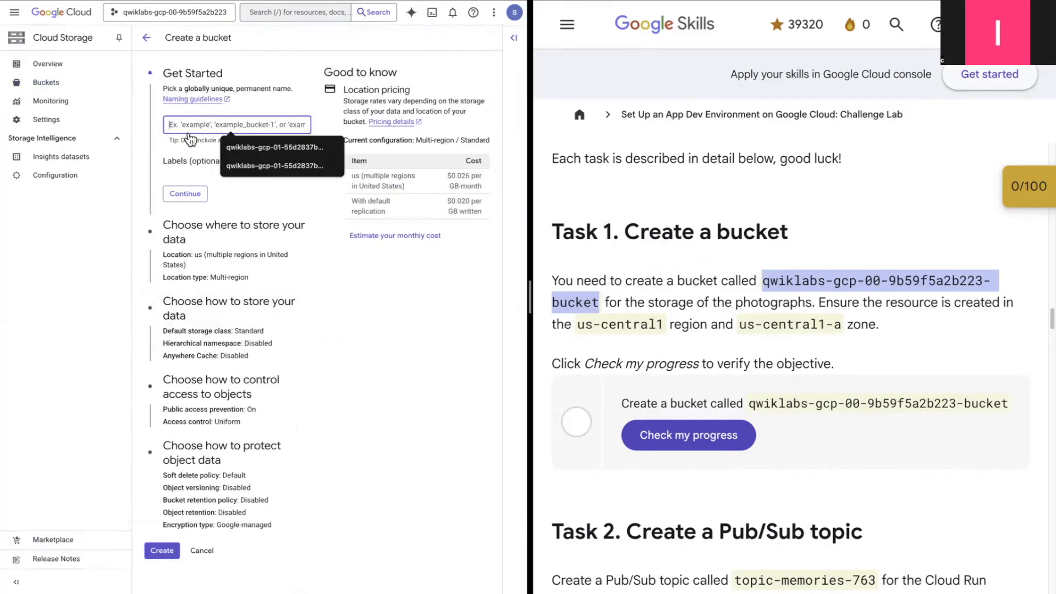
{"action": "key", "text": "ctrl+v"}
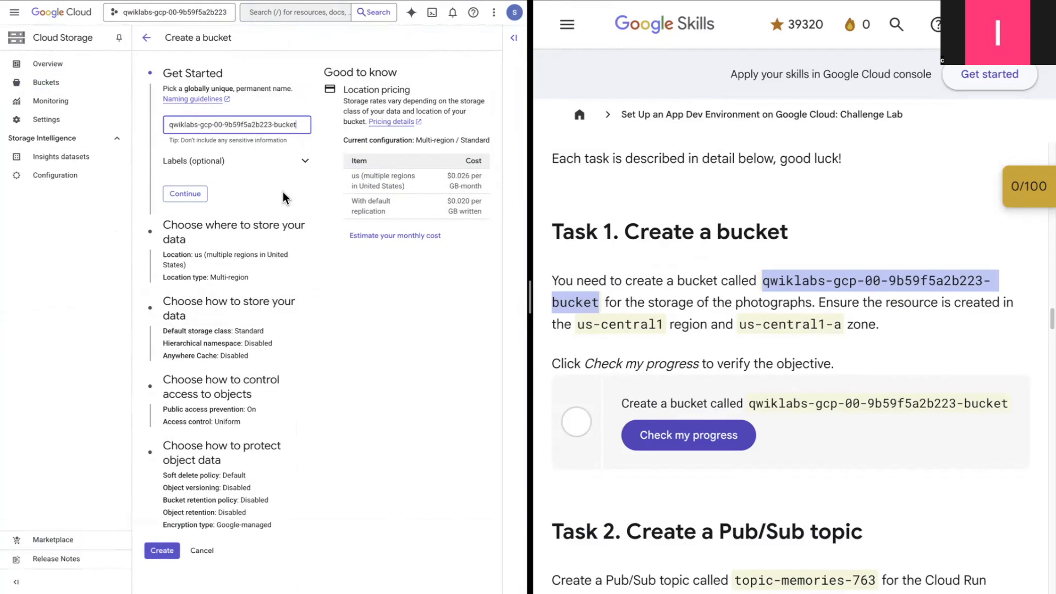
{"action": "left_click", "coordinate": [188, 194]}
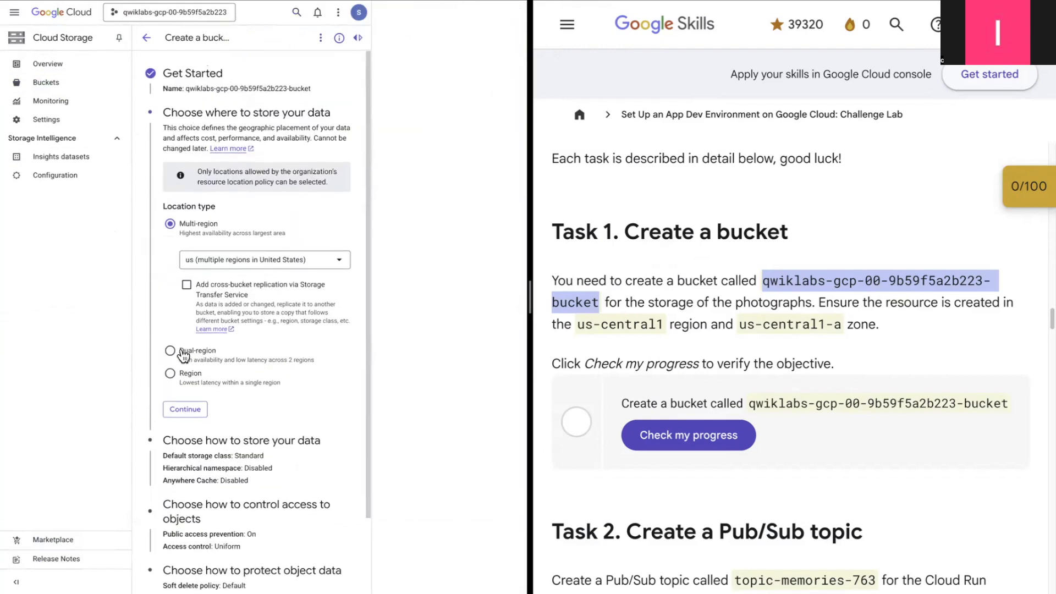
- Set the bucket's location type to Region with us-central1 (Iowa) and create it with public access prevention enforced
{"action": "left_click", "coordinate": [170, 374]}
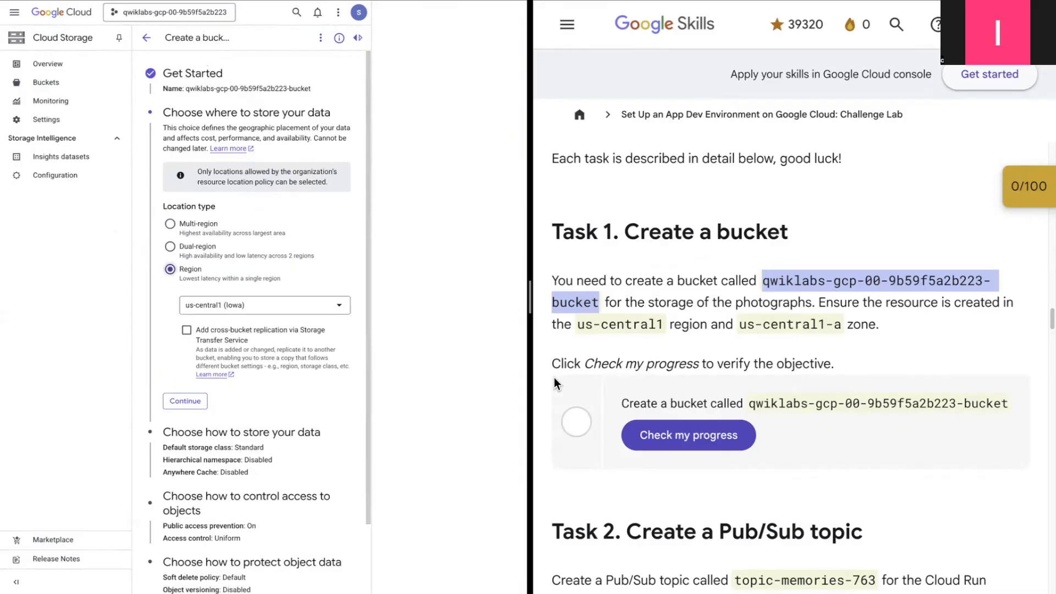
{"action": "left_click", "coordinate": [192, 402]}
{"action": "scroll", "coordinate": [261, 454], "scroll_direction": "down", "scroll_amount": 5}
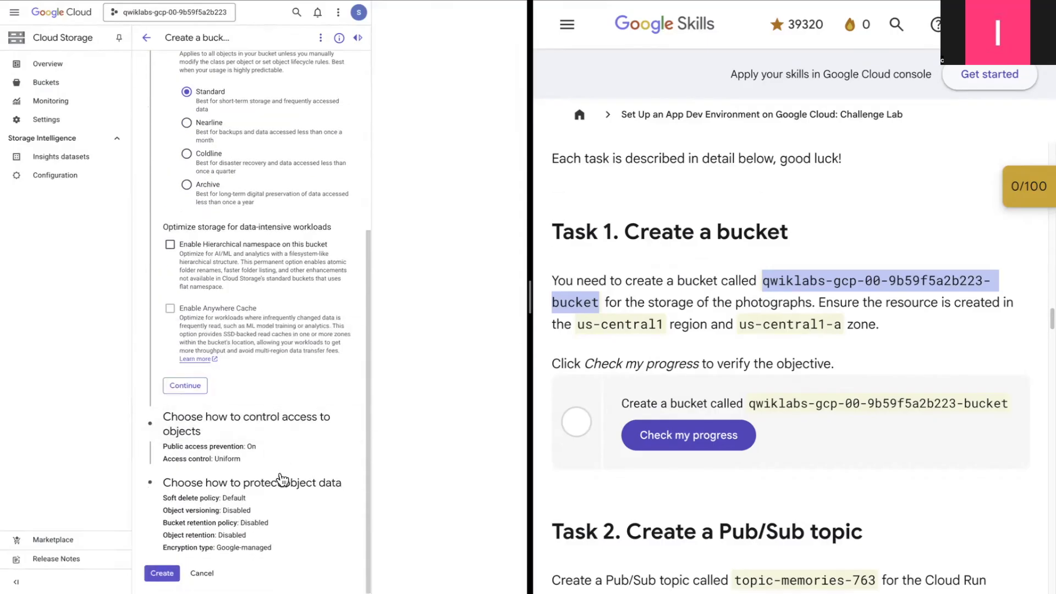
{"action": "left_click", "coordinate": [162, 573]}
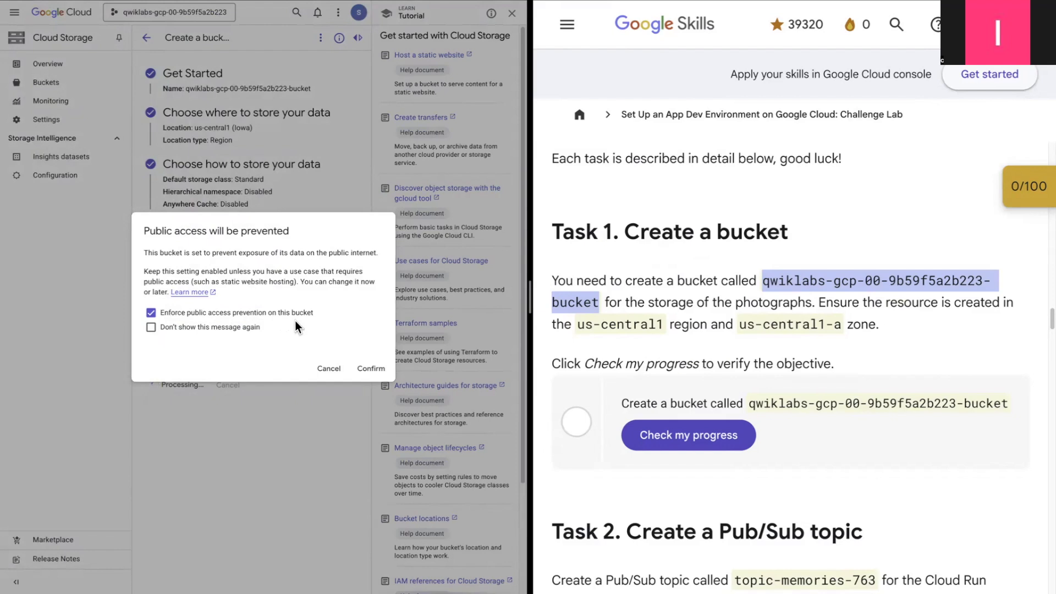
{"action": "left_click", "coordinate": [371, 373]}
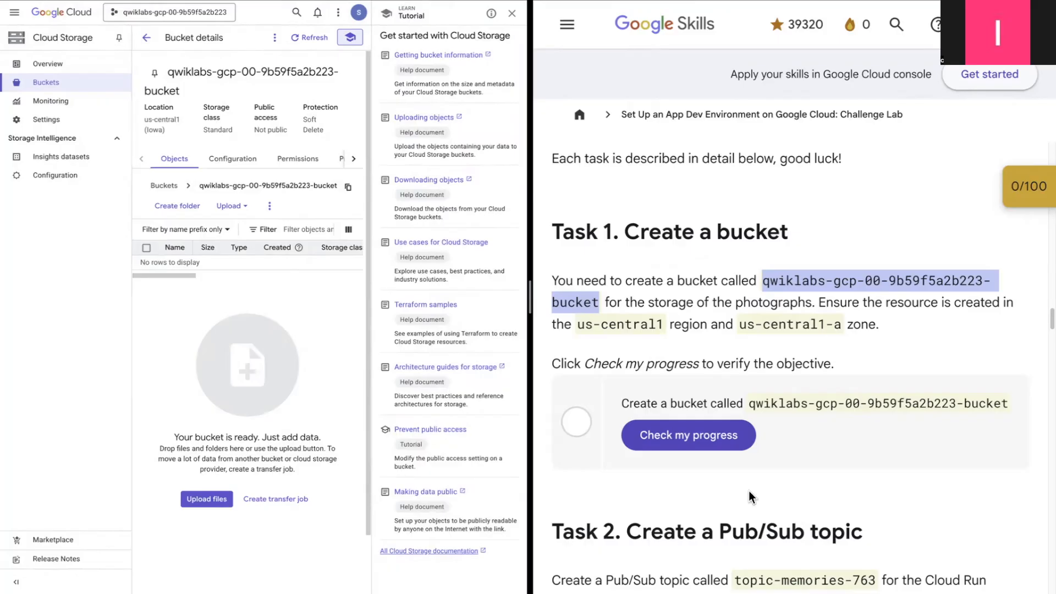
- Check the lab progress for Task 1 and copy the topic name topic-memories-763 from Task 2
{"action": "left_click", "coordinate": [672, 440]}
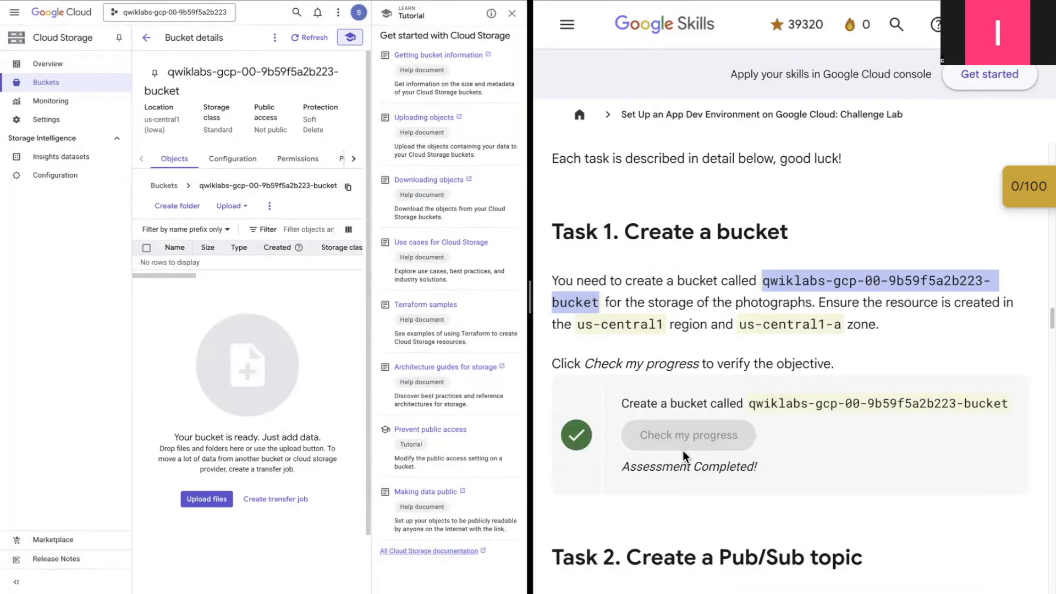
{"action": "scroll", "coordinate": [703, 499], "scroll_direction": "down", "scroll_amount": 3}
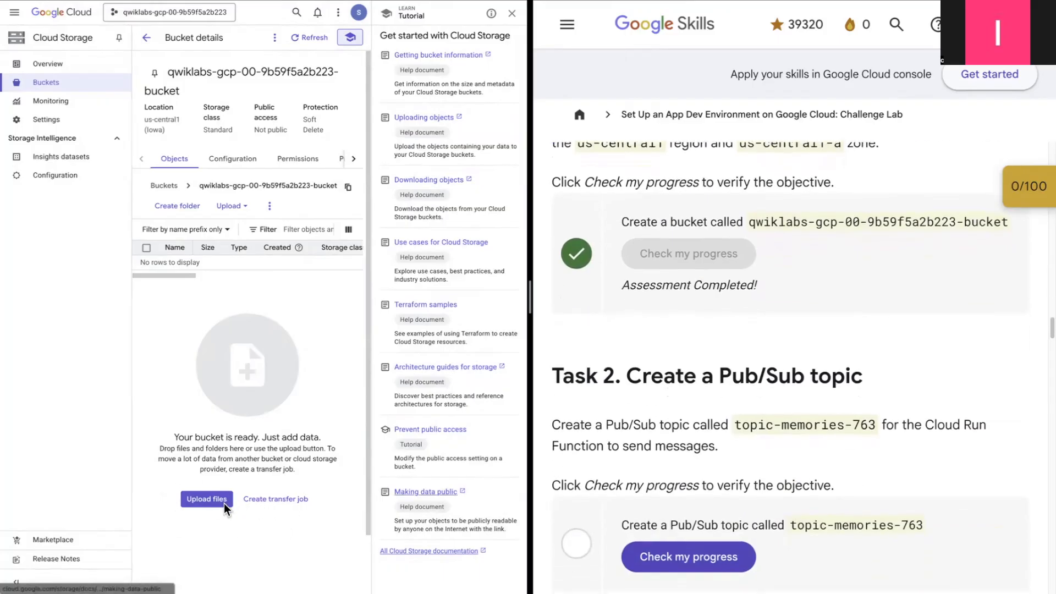
{"action": "scroll", "coordinate": [644, 542], "scroll_direction": "down", "scroll_amount": 1}
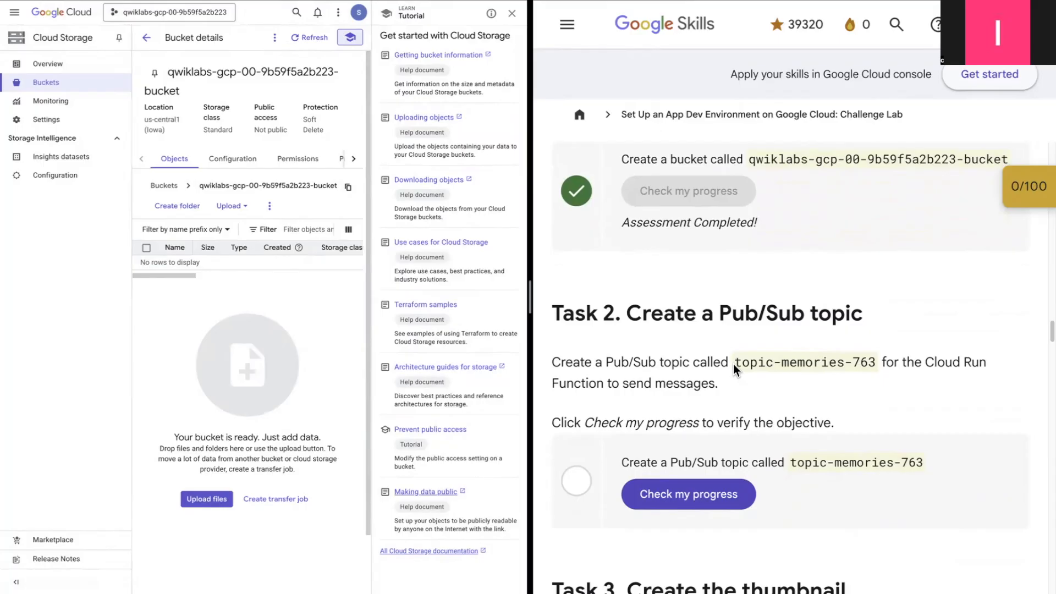
{"action": "left_click", "coordinate": [735, 363]}
{"action": "key", "text": "ctrl+c"}
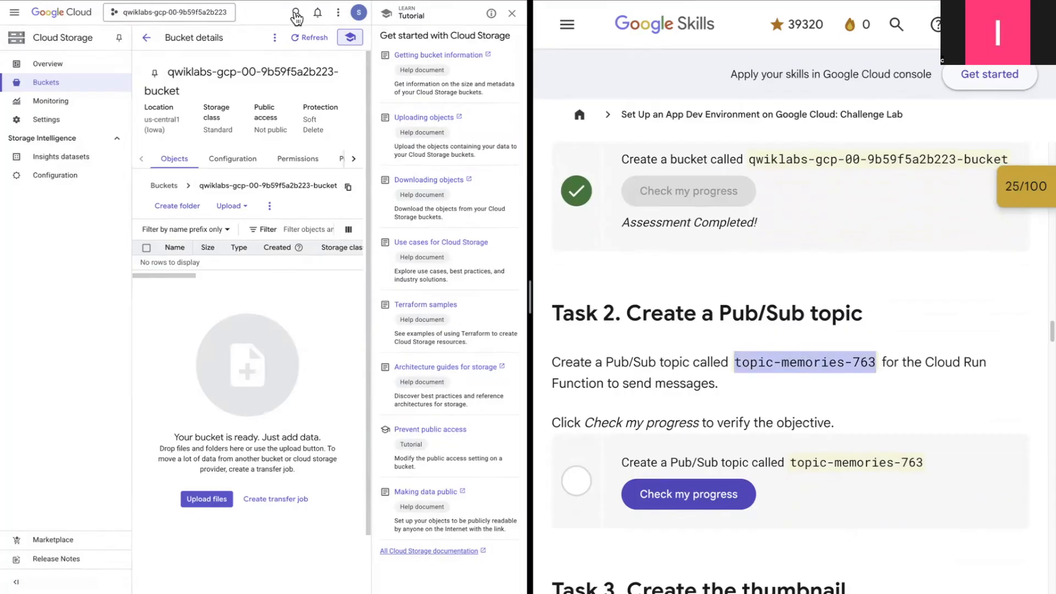
- Find Pub/Sub in the console and create a topic with the ID topic-memories-763 and a default subscription
{"action": "left_click", "coordinate": [296, 13]}
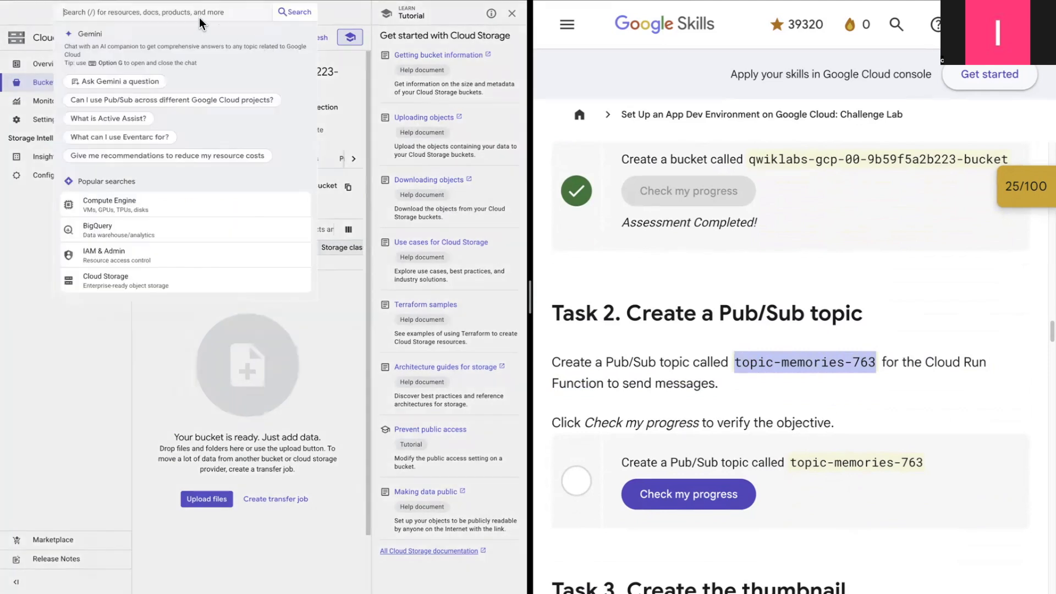
{"action": "type", "text": "pub/sub"}
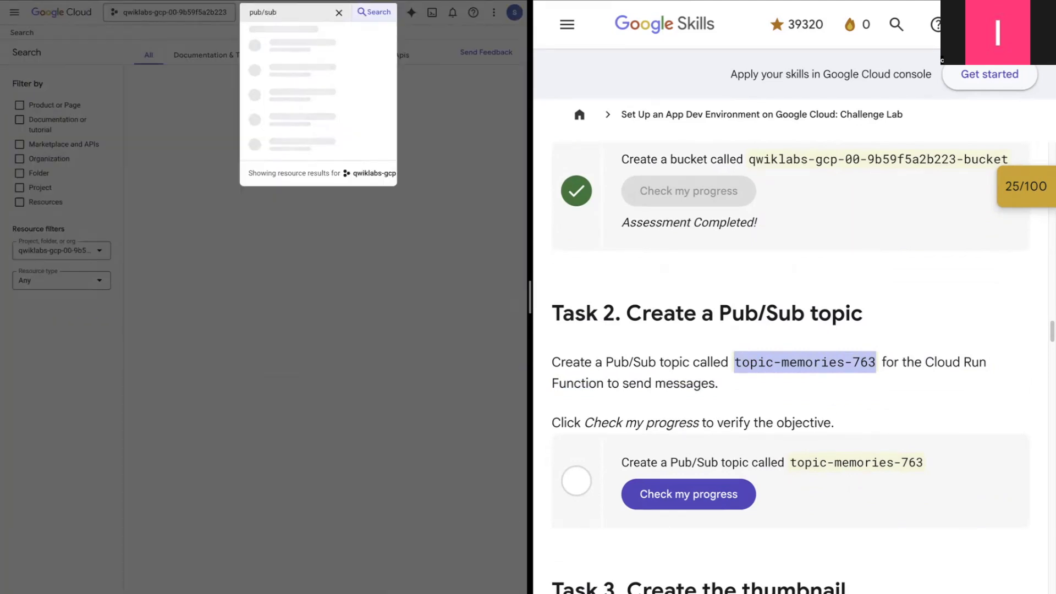
{"action": "key", "text": "Return"}
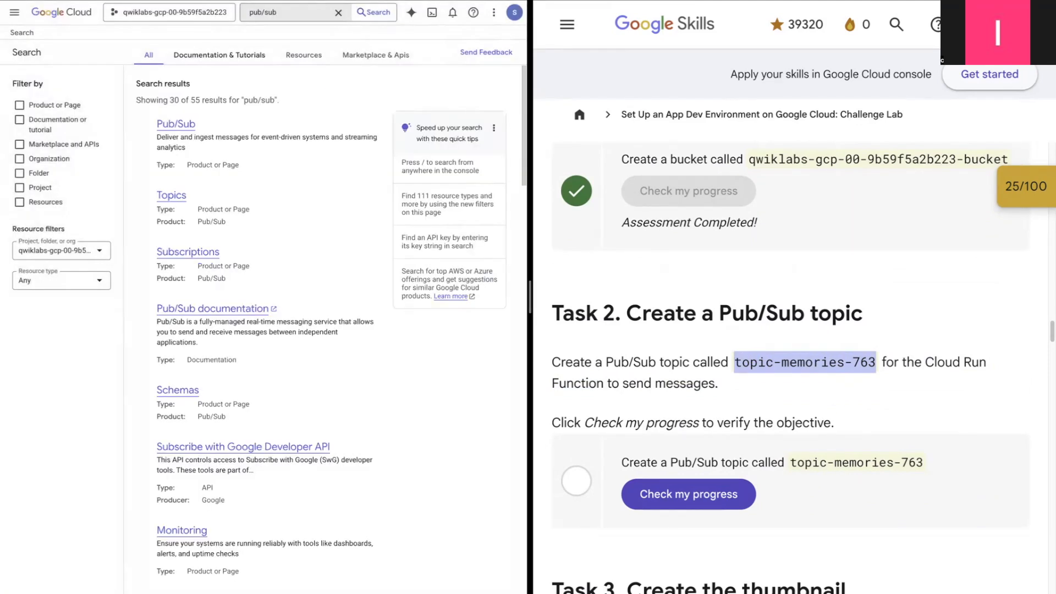
{"action": "left_click", "coordinate": [183, 127]}
{"action": "left_click", "coordinate": [227, 54]}
{"action": "key", "text": "ctrl+v"}
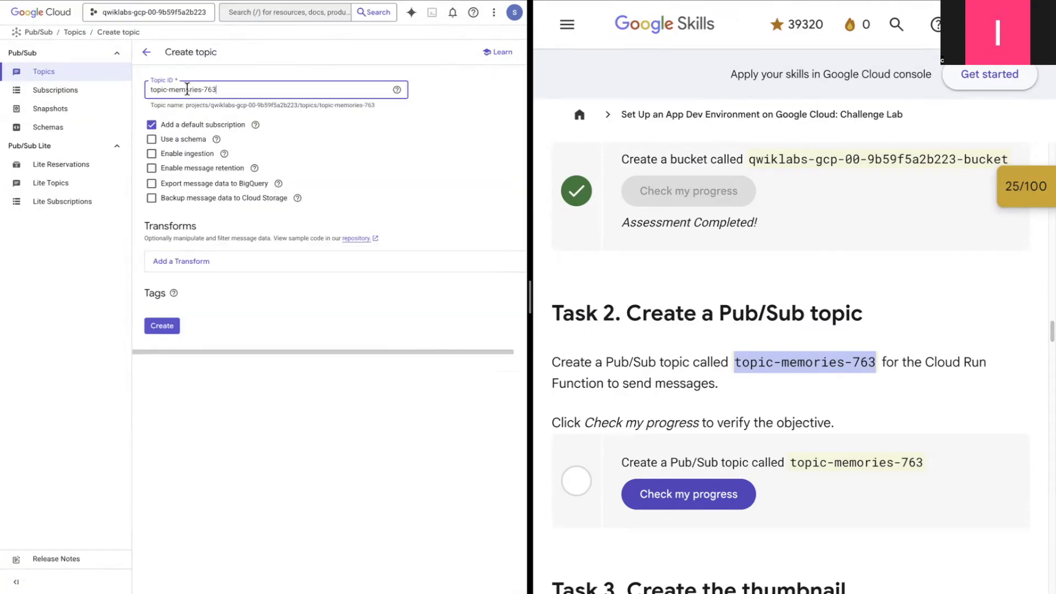
{"action": "left_click", "coordinate": [163, 326]}
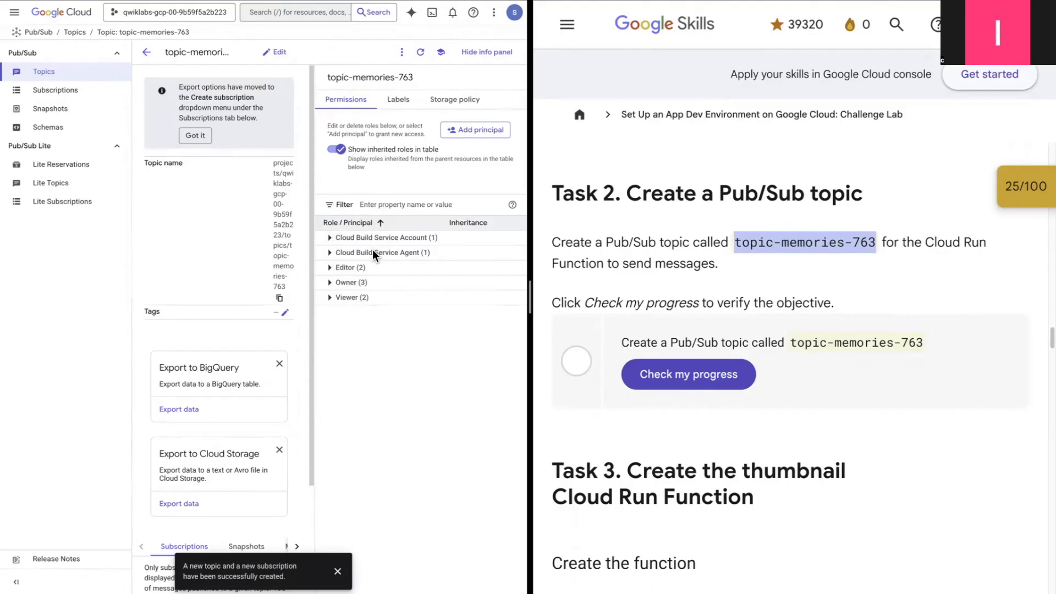
- Examine the principals under each role in the topic's permissions, from Cloud Build Service Account through Viewer
{"action": "left_click", "coordinate": [330, 238]}
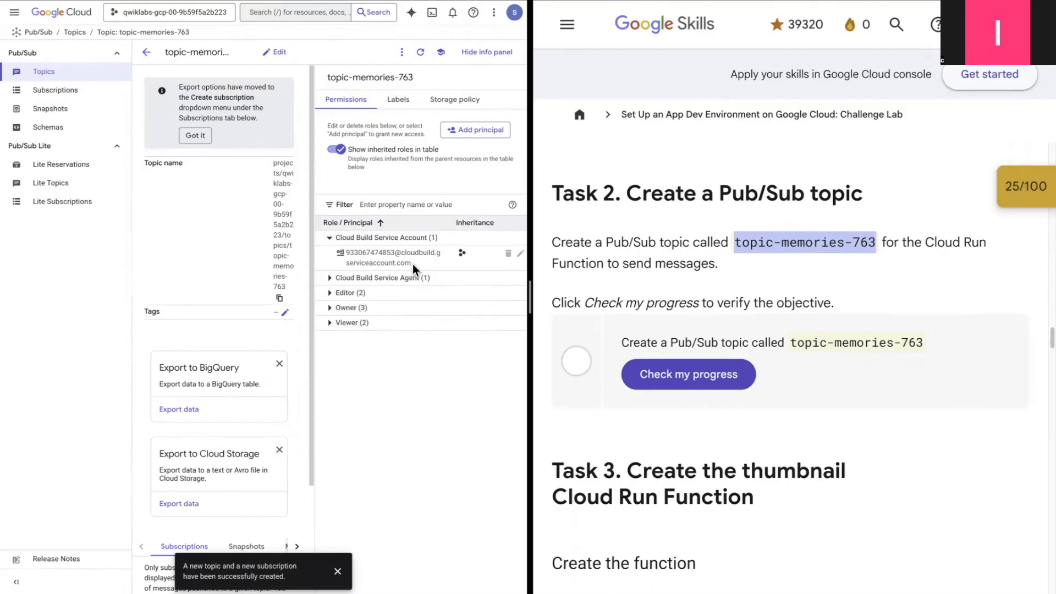
{"action": "left_click", "coordinate": [329, 278]}
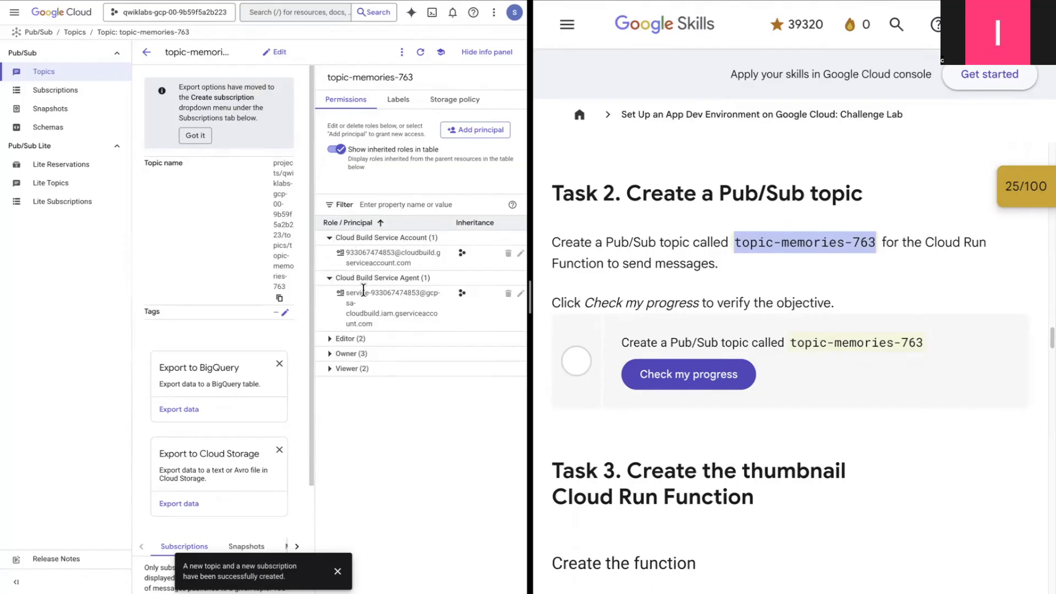
{"action": "left_click", "coordinate": [330, 340]}
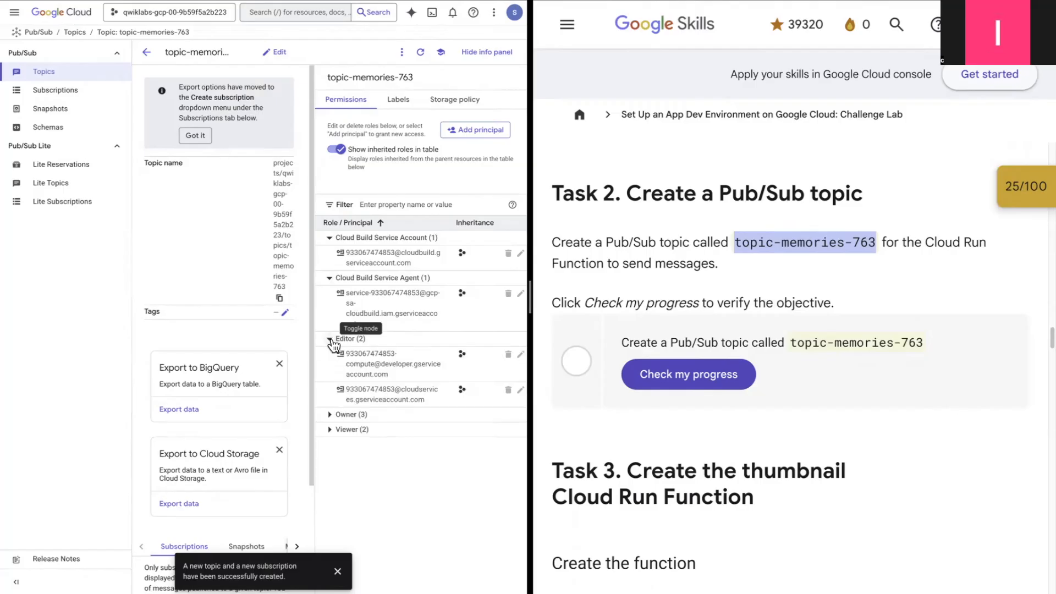
{"action": "left_click", "coordinate": [330, 415]}
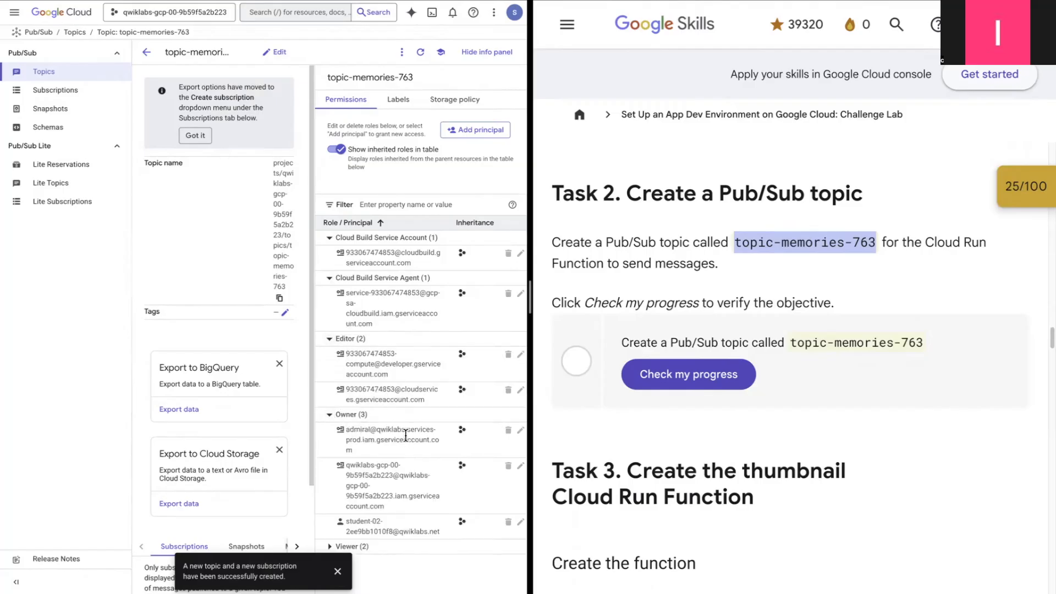
{"action": "left_click", "coordinate": [329, 546]}
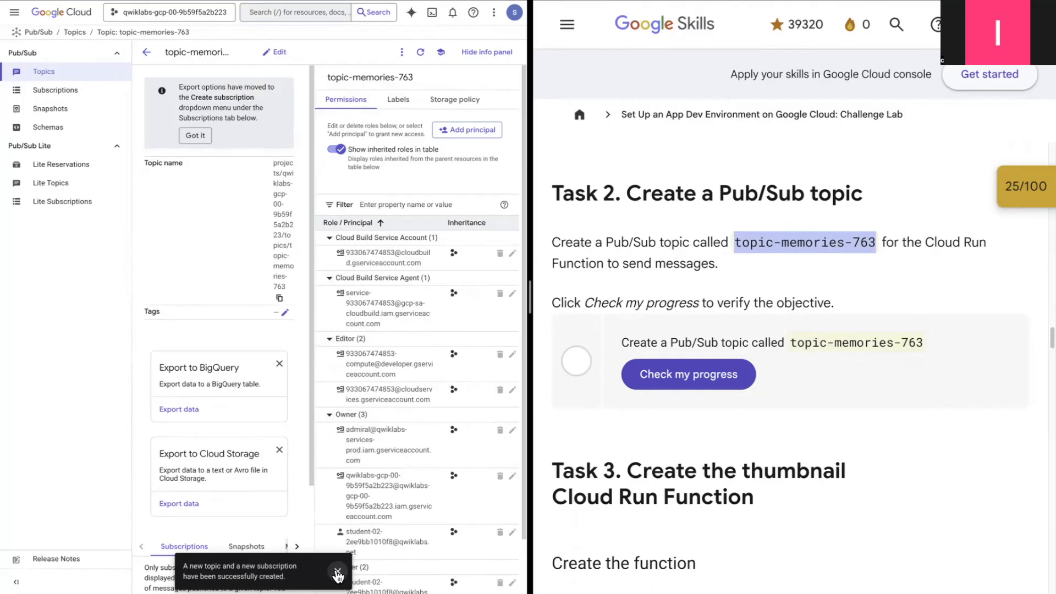
{"action": "left_click", "coordinate": [337, 572]}
{"action": "scroll", "coordinate": [385, 521], "scroll_direction": "down", "scroll_amount": 1}
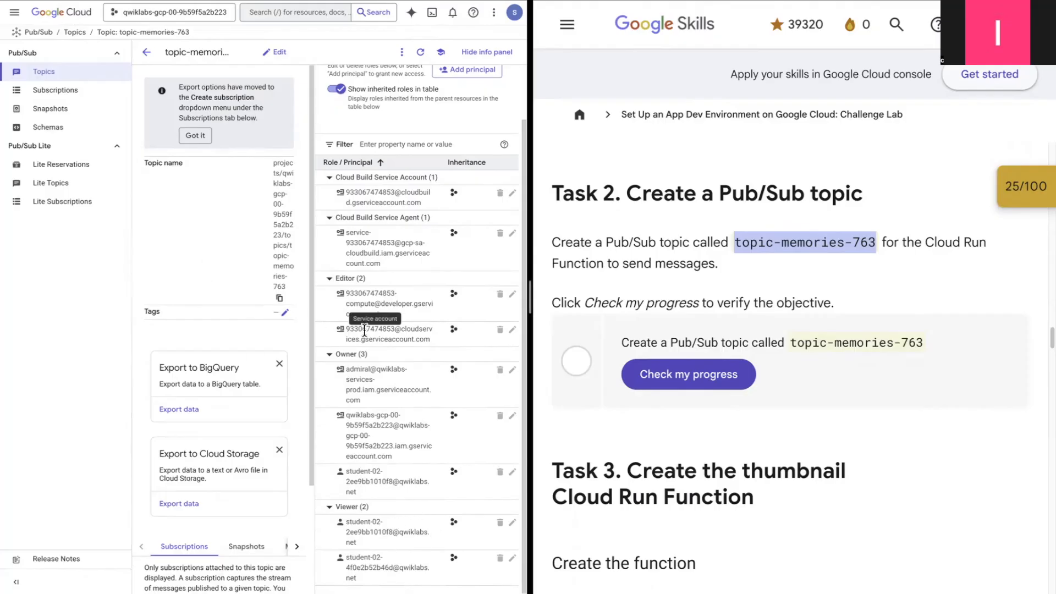
{"action": "scroll", "coordinate": [378, 365], "scroll_direction": "up", "scroll_amount": 1}
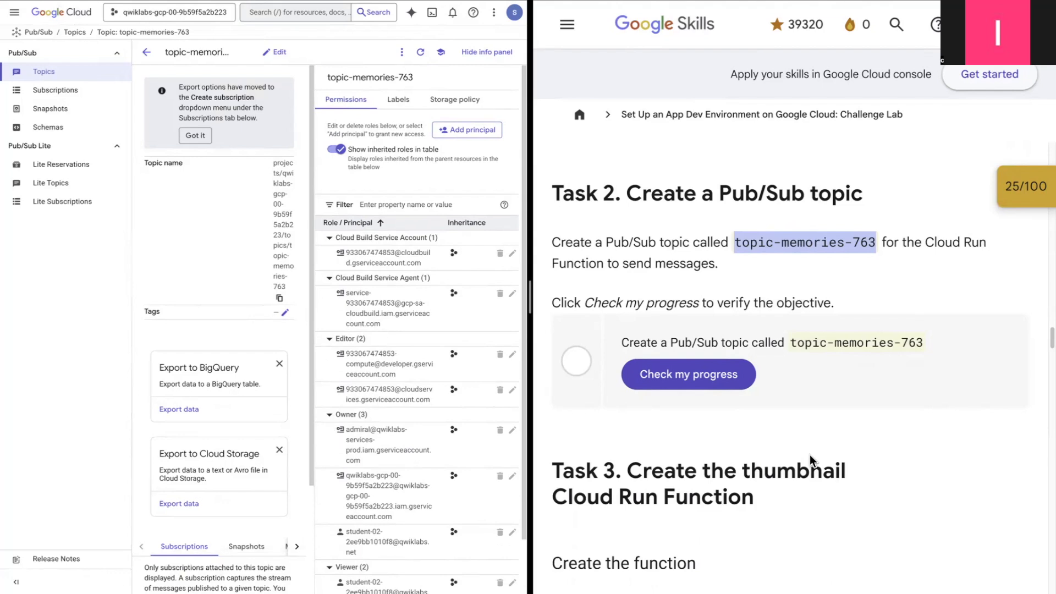
- Check the lab progress for Task 2 and select the function name memories-thumbnail-generator in the Task 3 instructions
{"action": "left_click", "coordinate": [694, 375]}
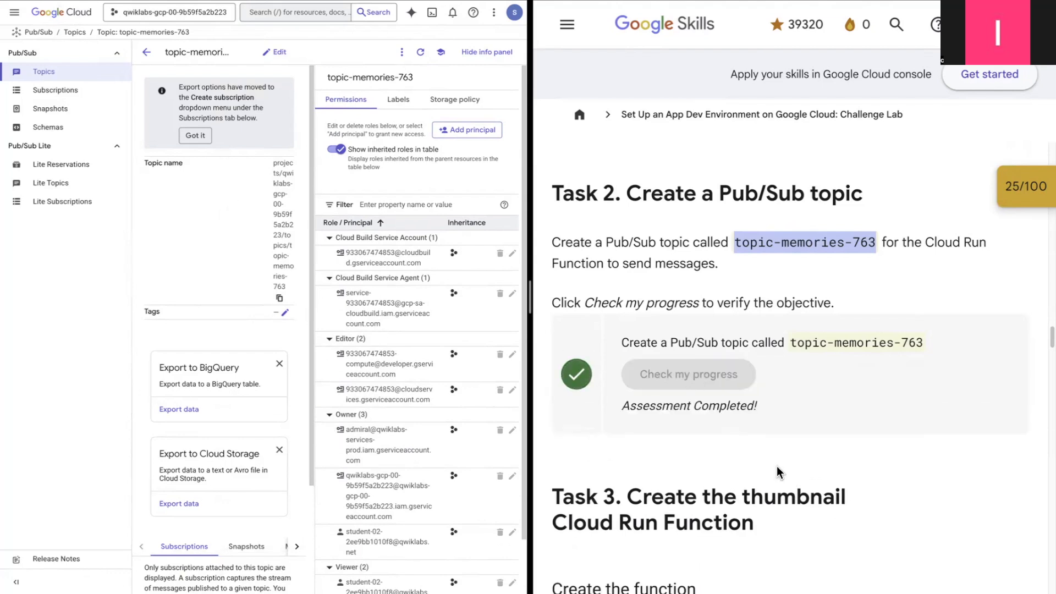
{"action": "scroll", "coordinate": [777, 466], "scroll_direction": "down", "scroll_amount": 5}
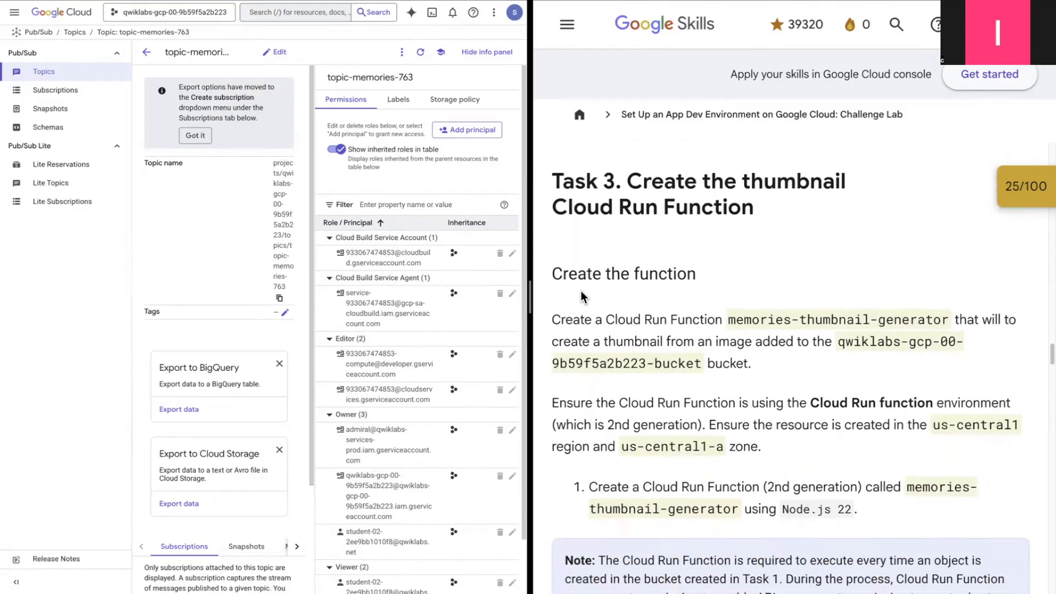
{"action": "left_click_drag", "start_coordinate": [728, 319], "coordinate": [952, 327]}
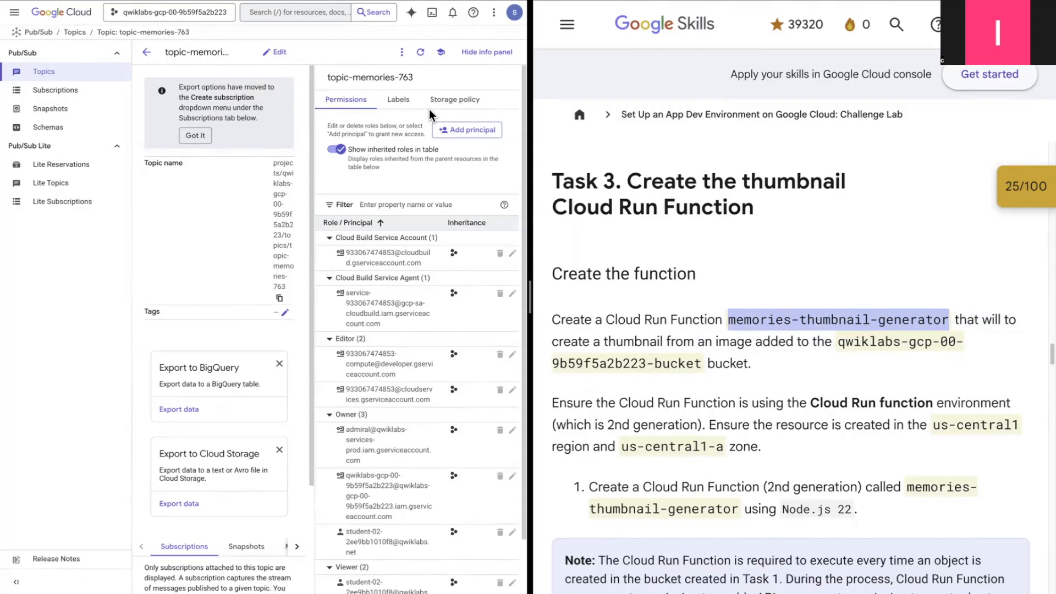
- Find Cloud Run in the console and start a new service that uses the inline editor to write a function
{"action": "left_click", "coordinate": [297, 12]}
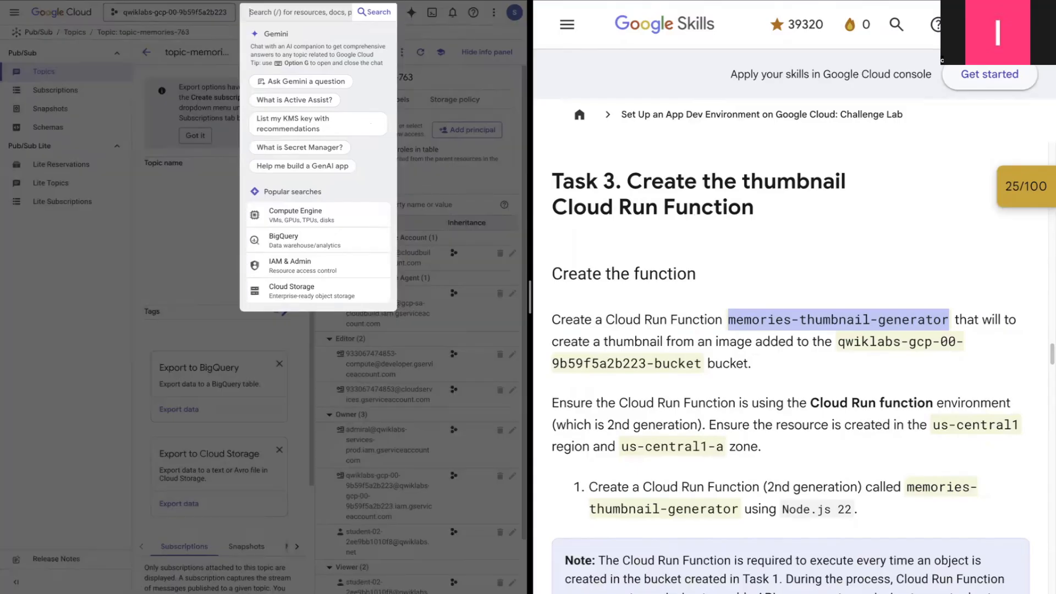
{"action": "type", "text": "cloud r"}
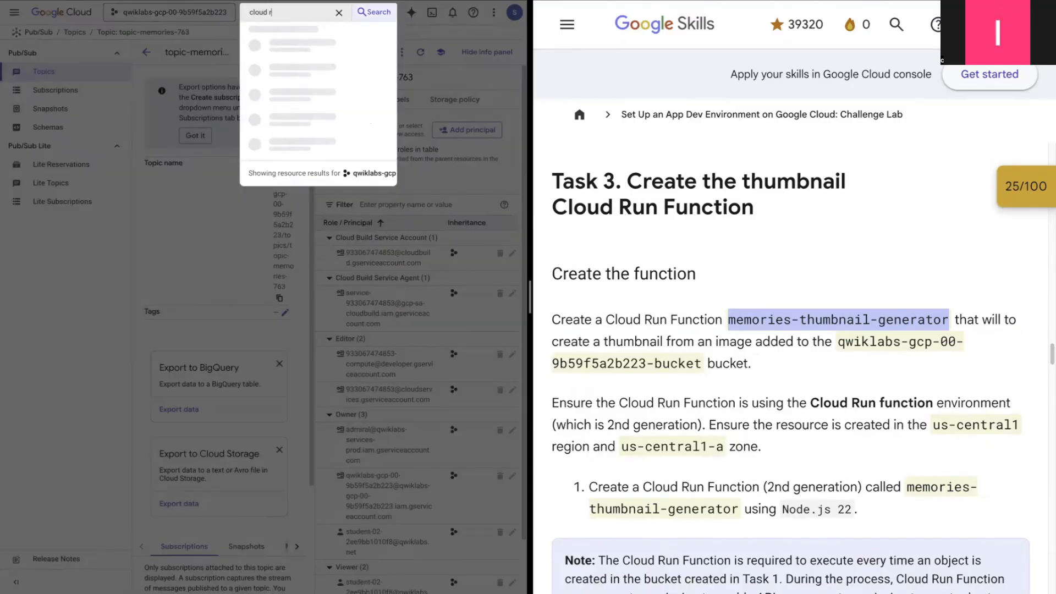
{"action": "type", "text": "un"}
{"action": "key", "text": "Return"}
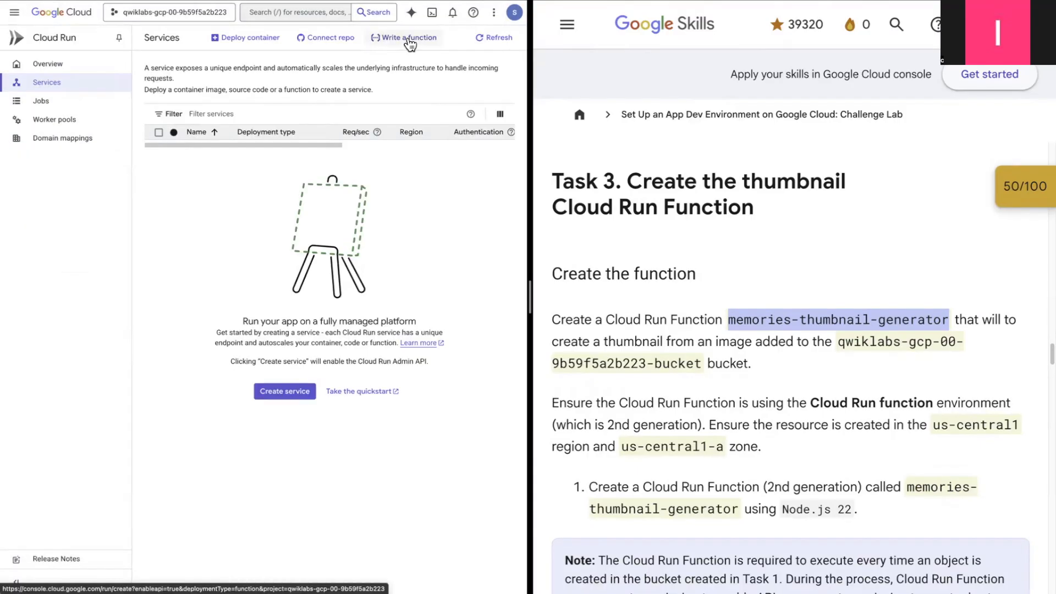
{"action": "left_click", "coordinate": [410, 44]}
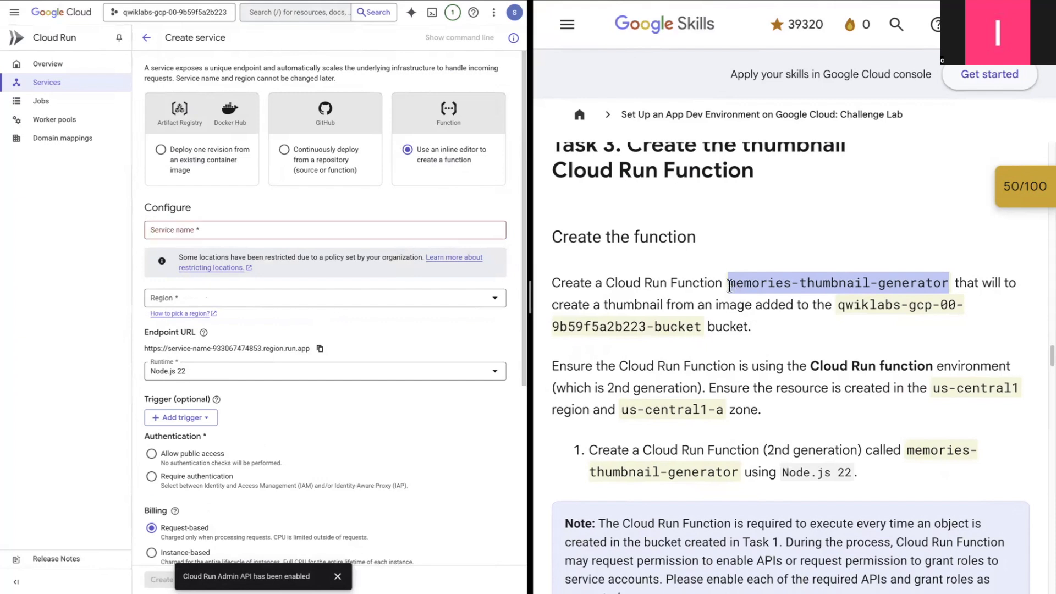
- Name the service memories-thumbnail-generator, as given in the lab instructions, and set its region to us-central1 (Iowa)
{"action": "left_click_drag", "start_coordinate": [730, 282], "coordinate": [947, 284]}
{"action": "key", "text": "ctrl+c"}
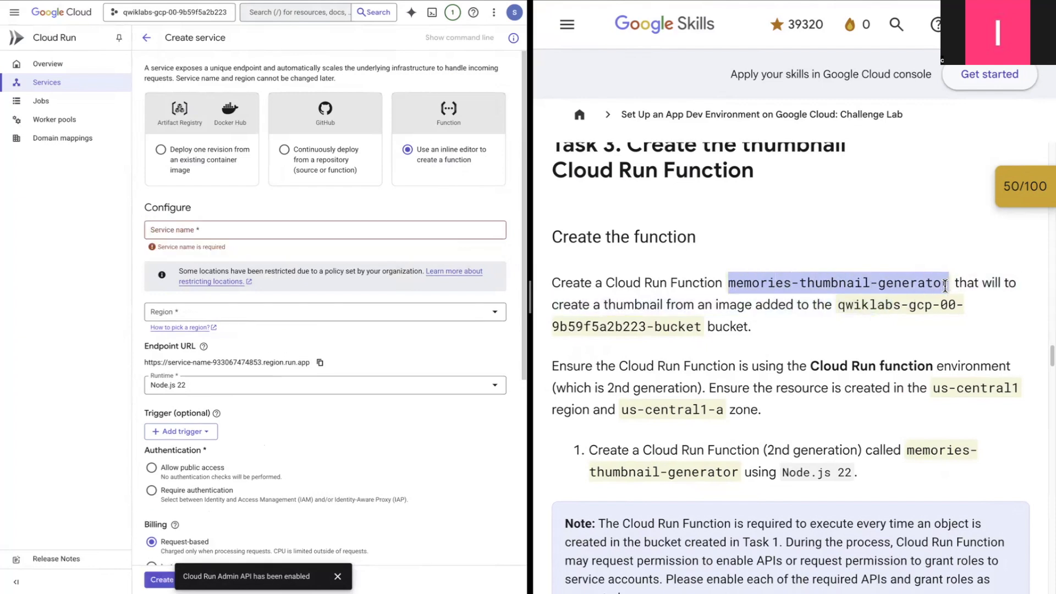
{"action": "left_click", "coordinate": [220, 232]}
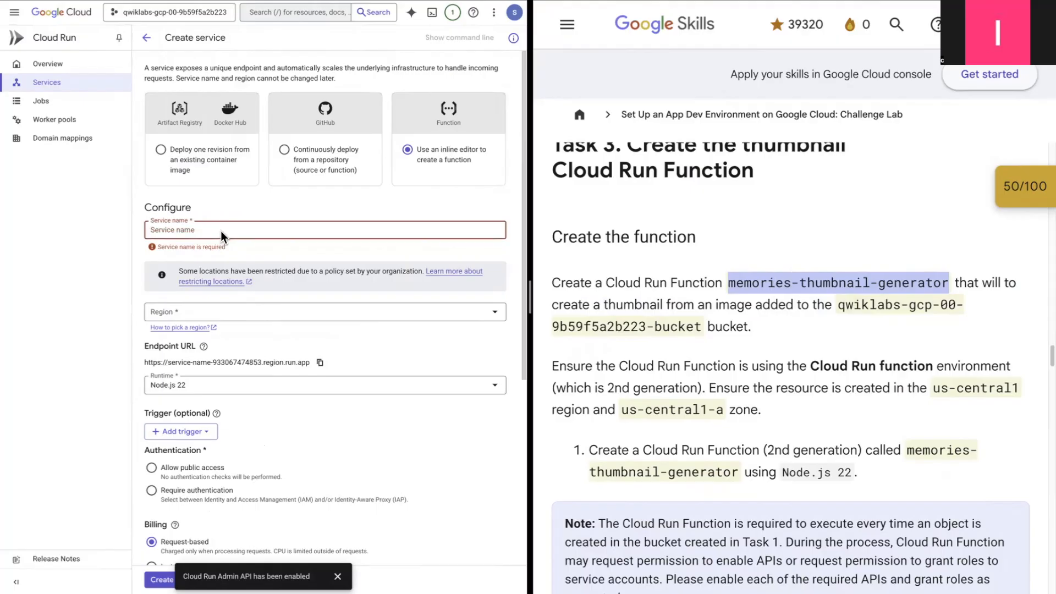
{"action": "key", "text": "ctrl+v"}
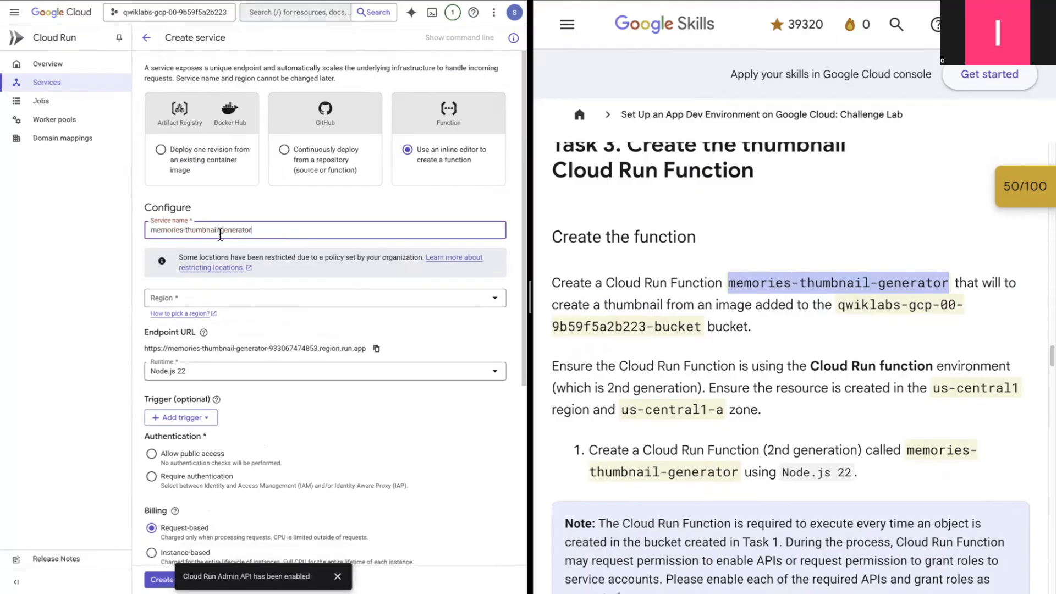
{"action": "left_click", "coordinate": [286, 301]}
{"action": "left_click", "coordinate": [230, 359]}
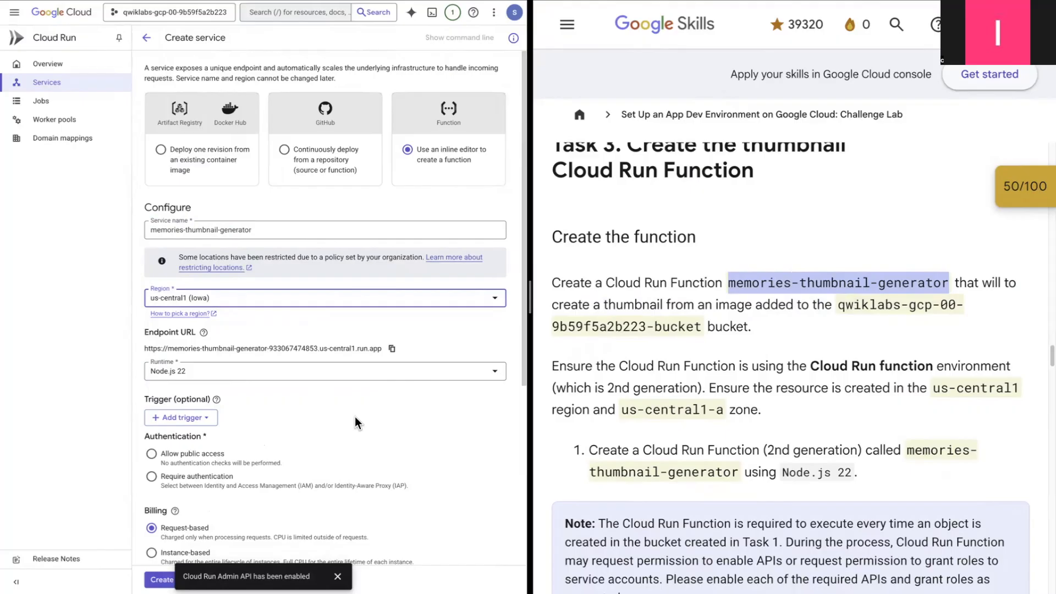
- Add a Cloud Storage trigger to the function and enable the APIs required for Eventarc
{"action": "scroll", "coordinate": [354, 417], "scroll_direction": "down", "scroll_amount": 1}
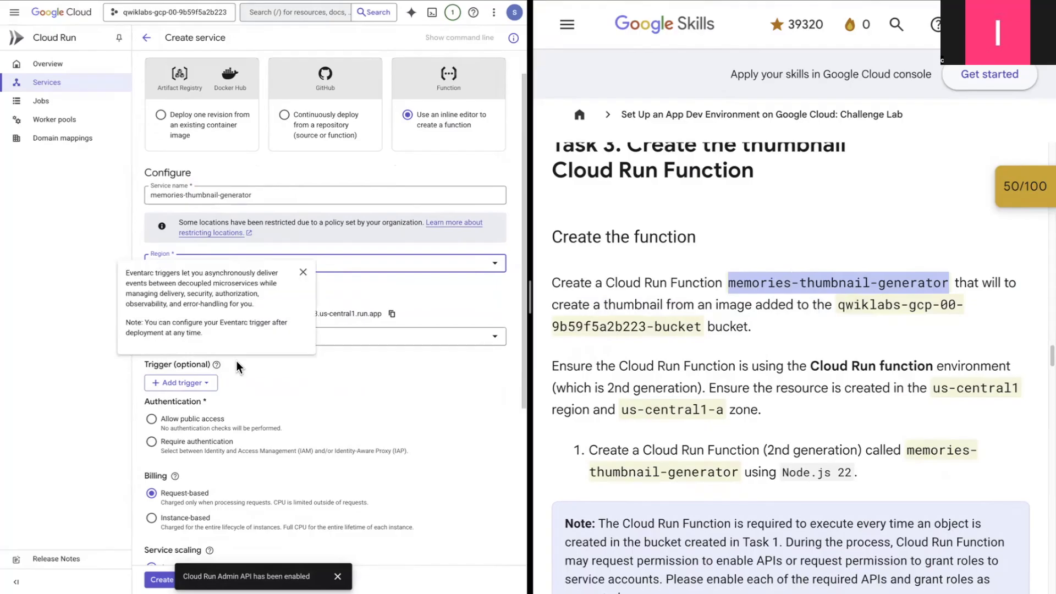
{"action": "scroll", "coordinate": [299, 395], "scroll_direction": "down", "scroll_amount": 2}
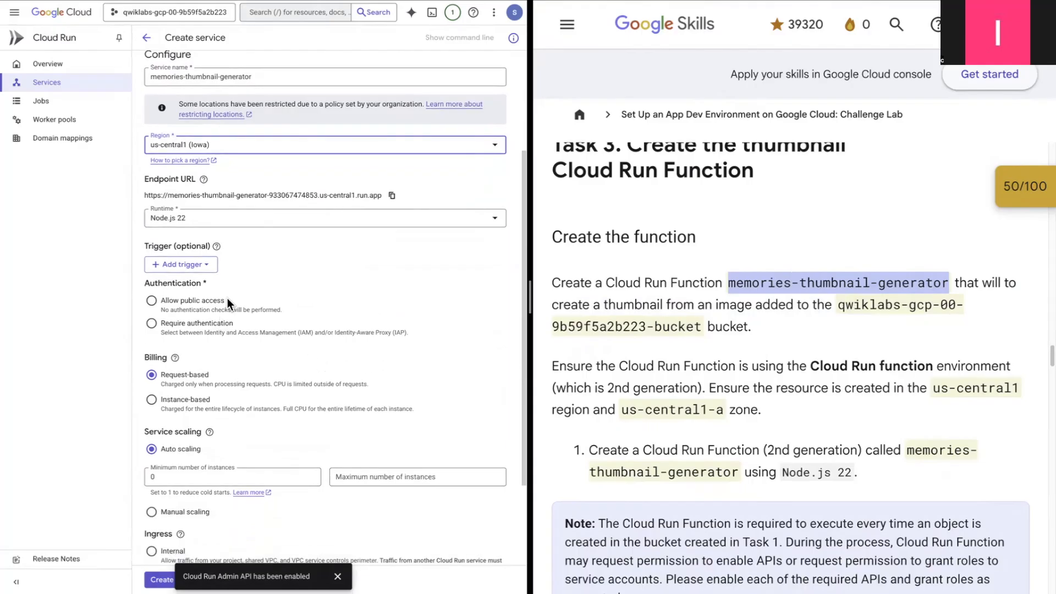
{"action": "left_click", "coordinate": [202, 266]}
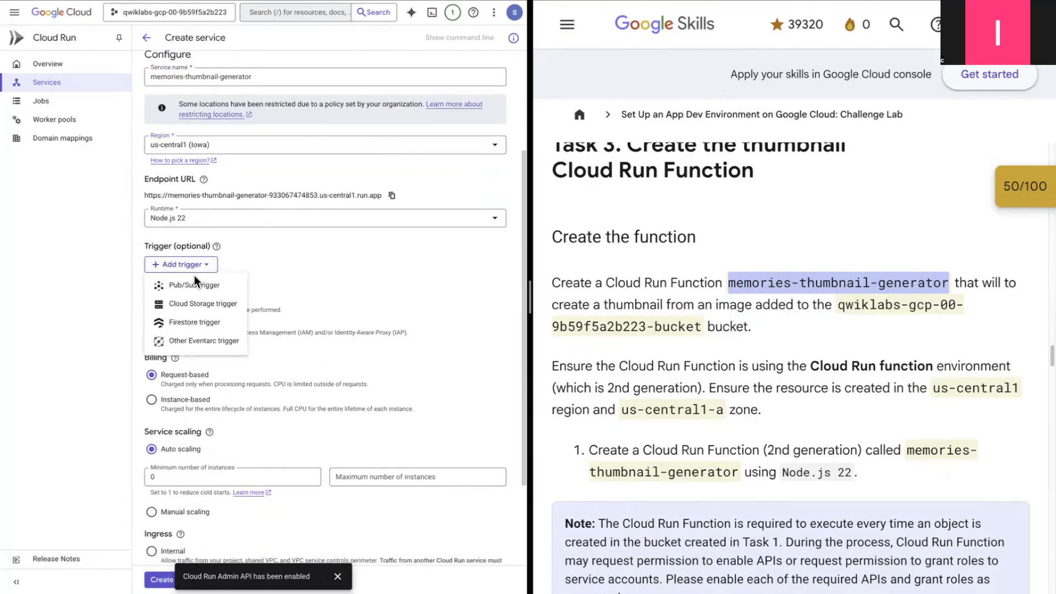
{"action": "left_click", "coordinate": [194, 306]}
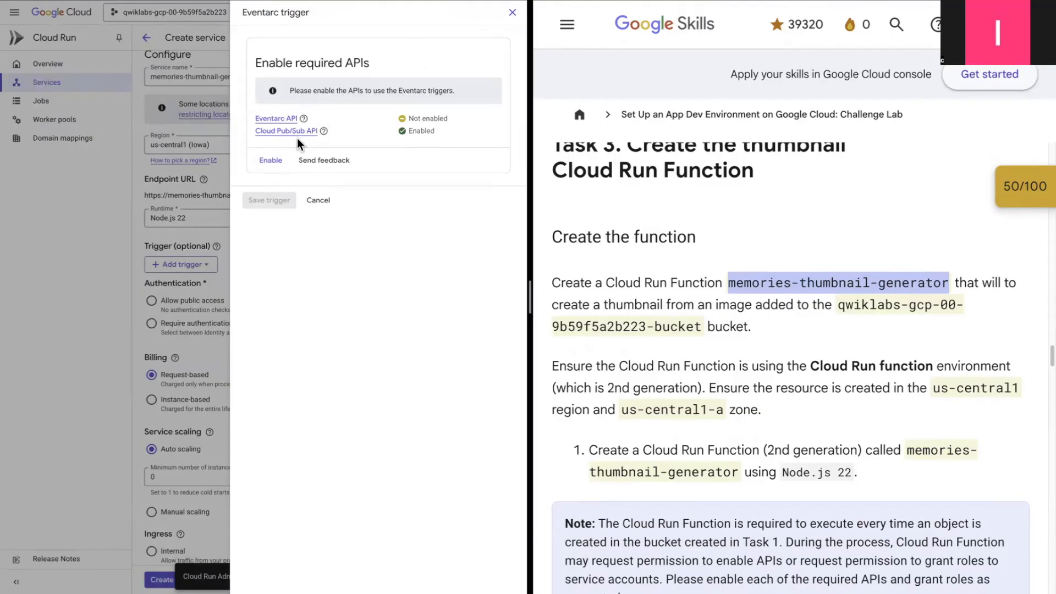
{"action": "left_click", "coordinate": [267, 160]}
- Set the Eventarc trigger's event provider to Cloud Storage
{"action": "left_click", "coordinate": [415, 78]}
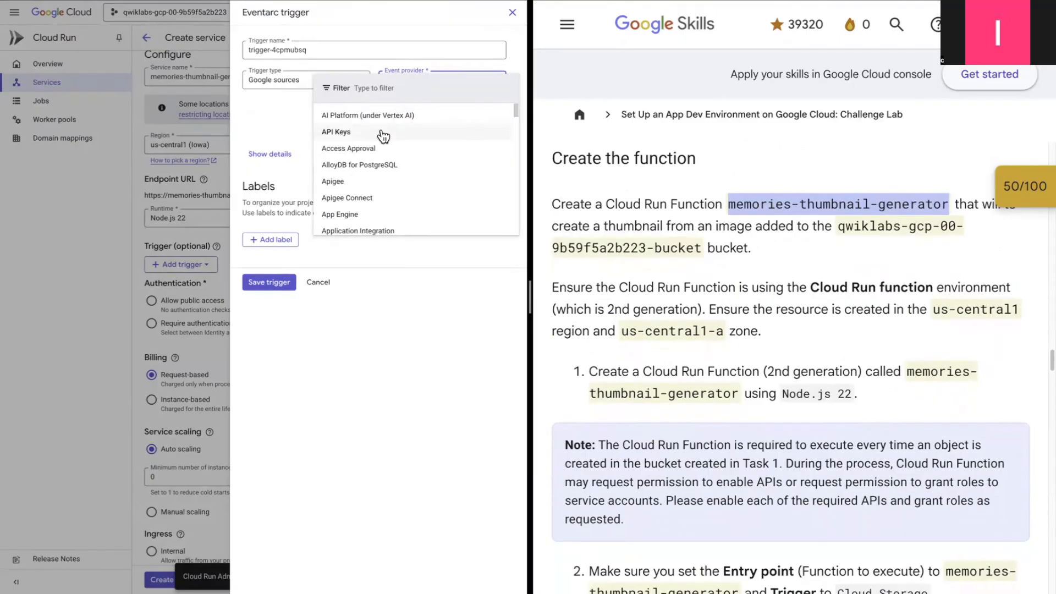
{"action": "type", "text": "c"}
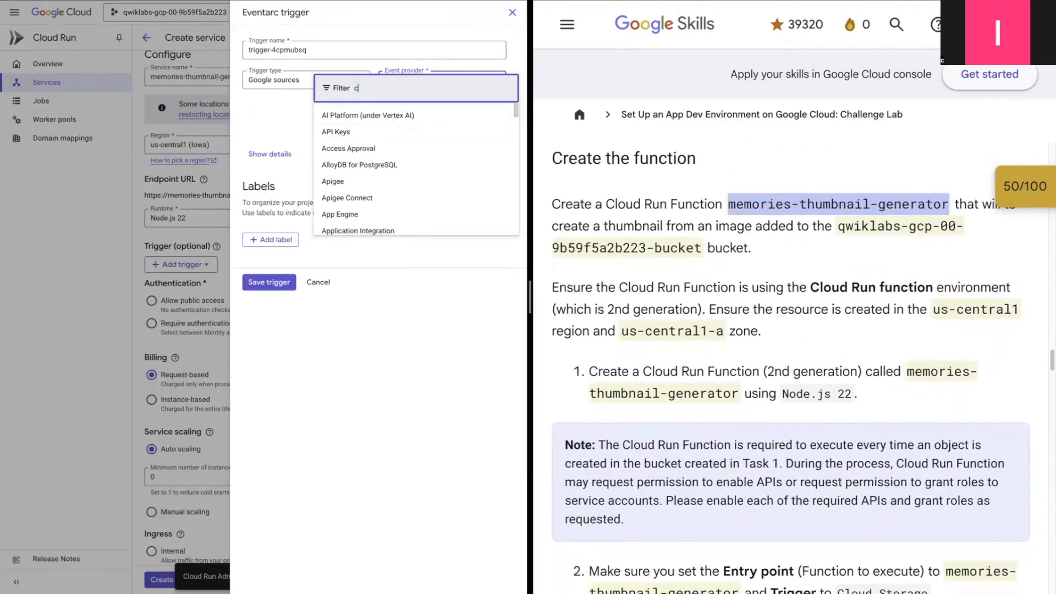
{"action": "type", "text": "loud sto"}
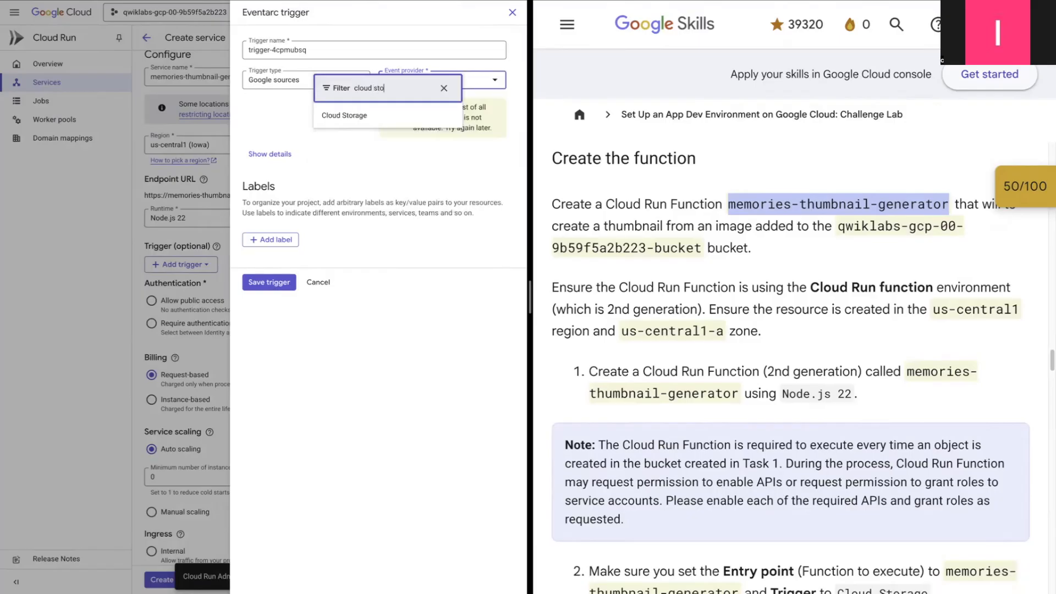
{"action": "left_click", "coordinate": [336, 115]}
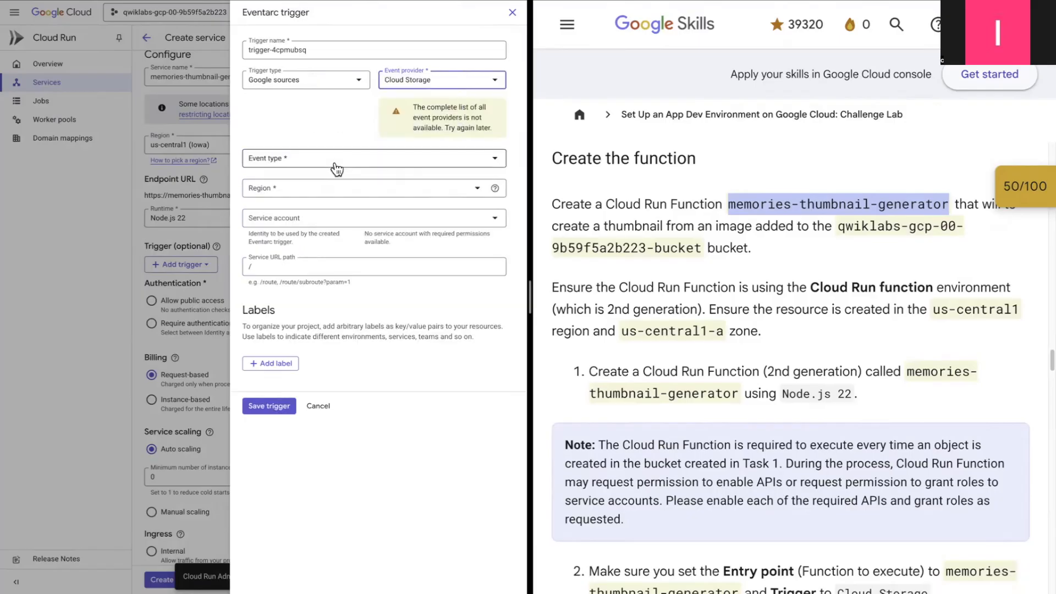
- Set the trigger's event type to storage.objects.create and enable all Data Access audit logs for storage.googleapis.com
{"action": "left_click", "coordinate": [340, 164]}
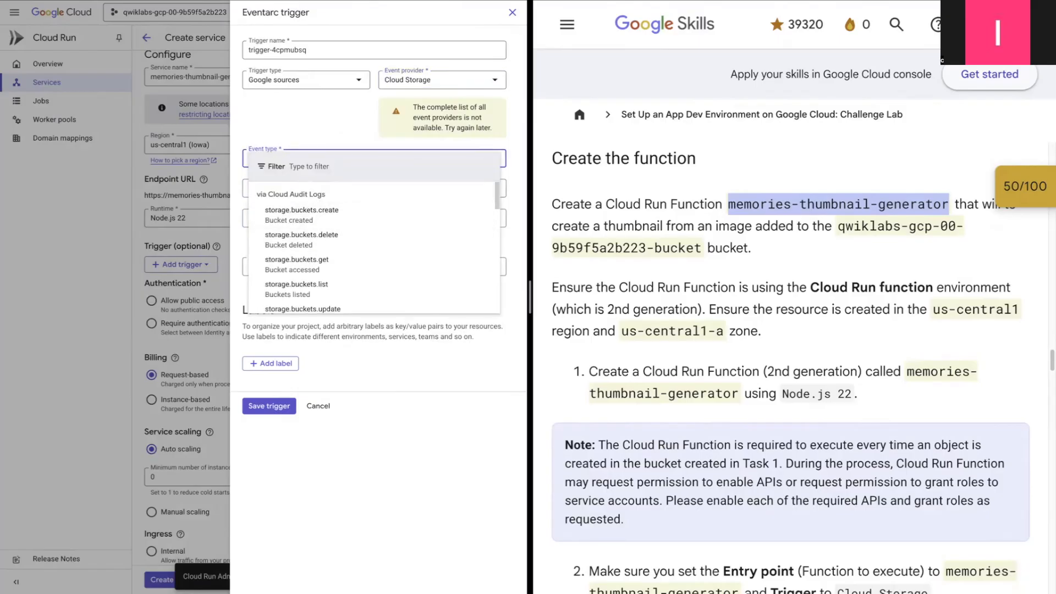
{"action": "type", "text": "object"}
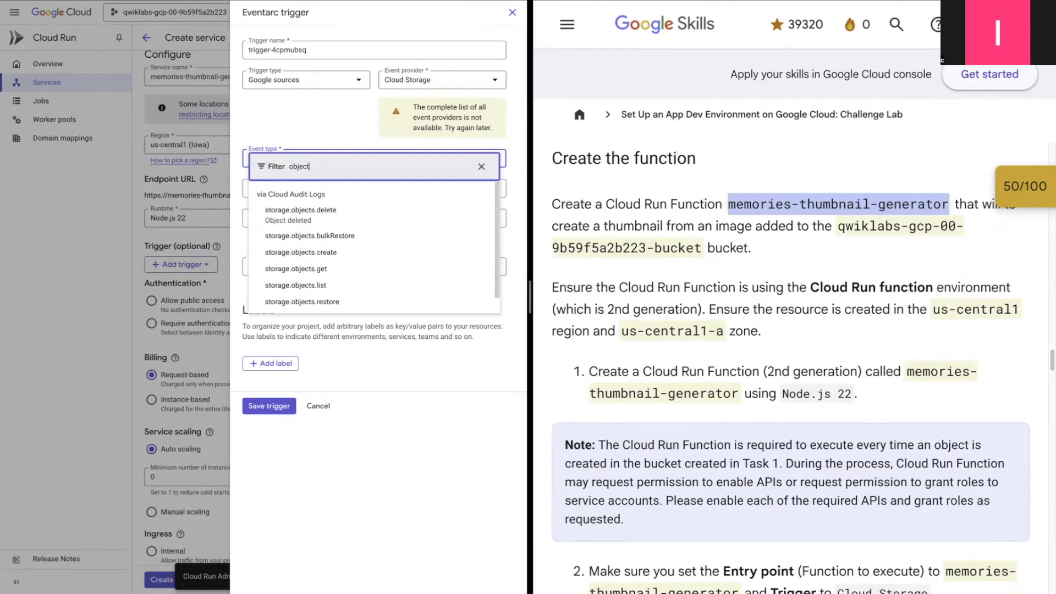
{"action": "left_click", "coordinate": [292, 255]}
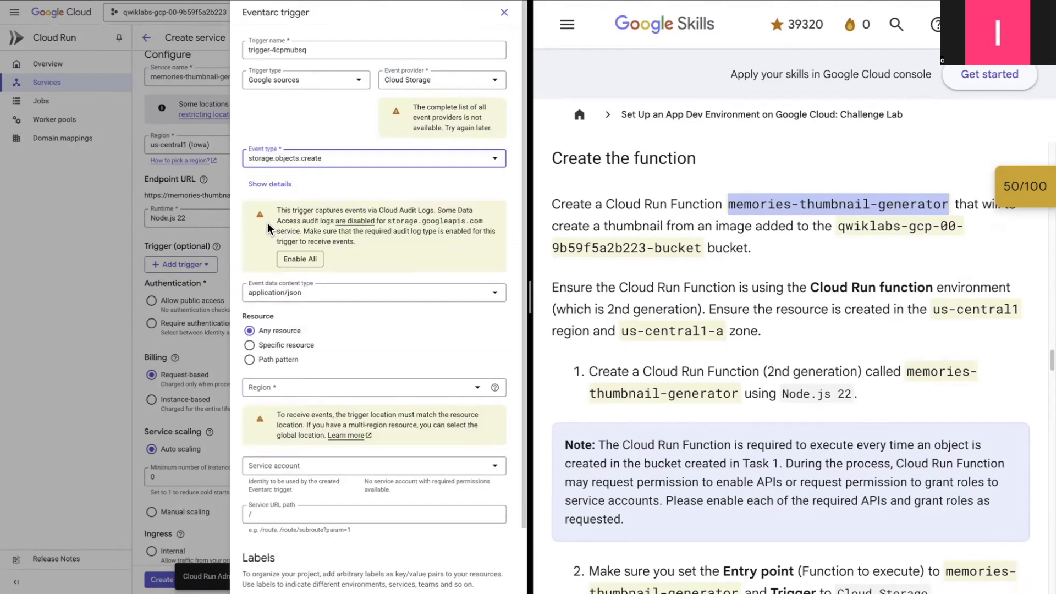
{"action": "left_click", "coordinate": [299, 261]}
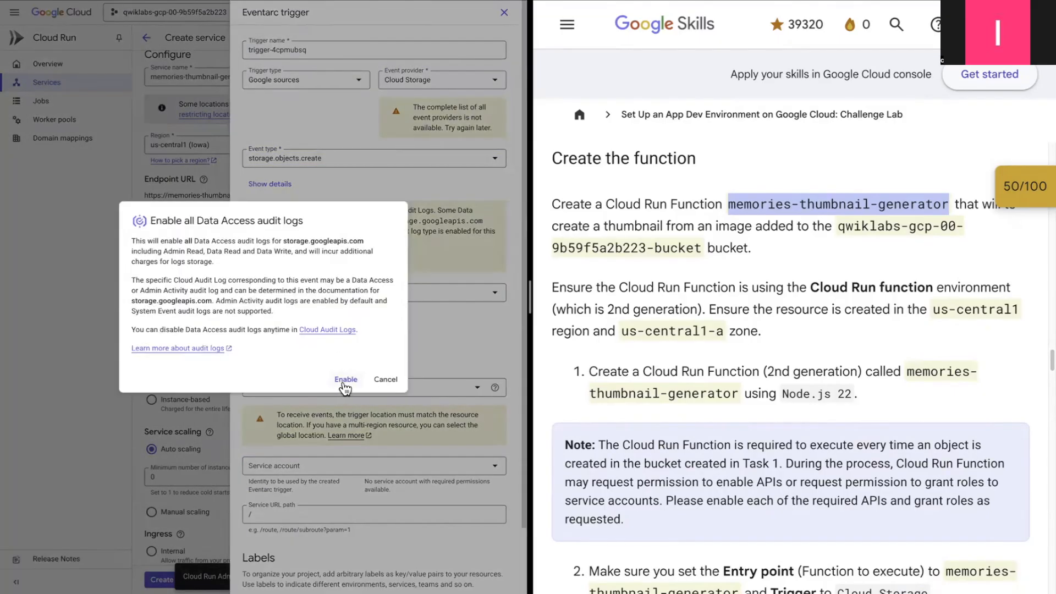
{"action": "left_click", "coordinate": [345, 378]}
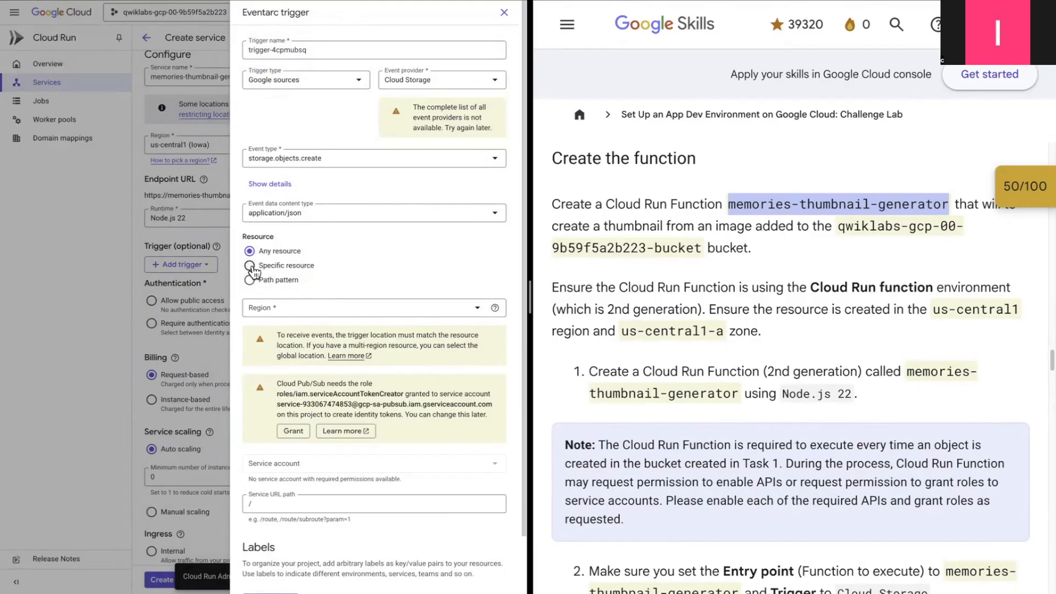
- Restrict the trigger to the specific resource qwiklabs-gcp-00-9b59f5a2b223-bucket, copied from the Task 3 instructions
{"action": "left_click", "coordinate": [251, 266]}
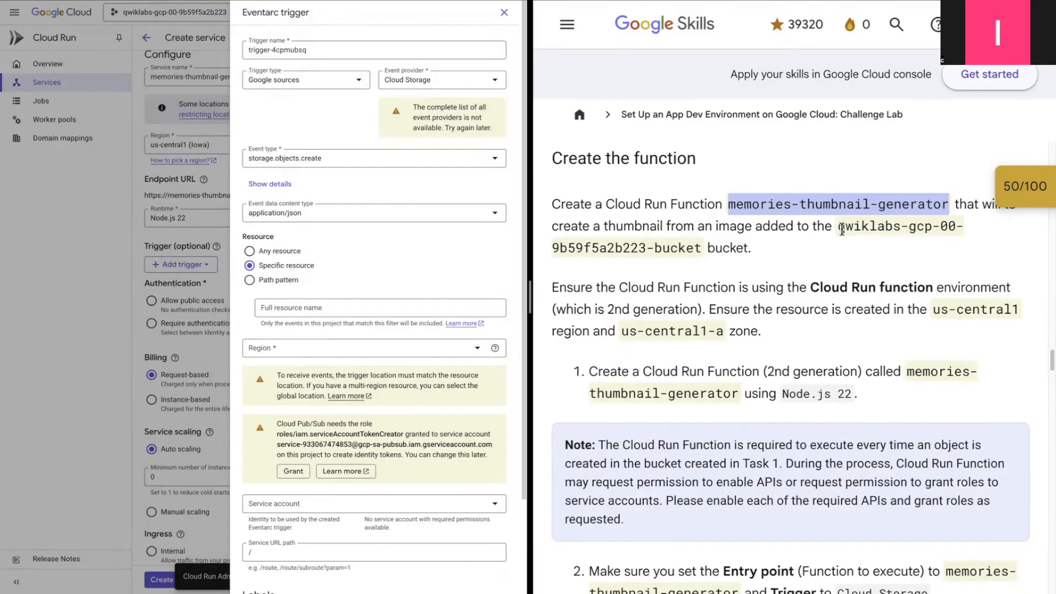
{"action": "left_click_drag", "start_coordinate": [838, 227], "coordinate": [764, 257]}
{"action": "key", "text": "ctrl+c"}
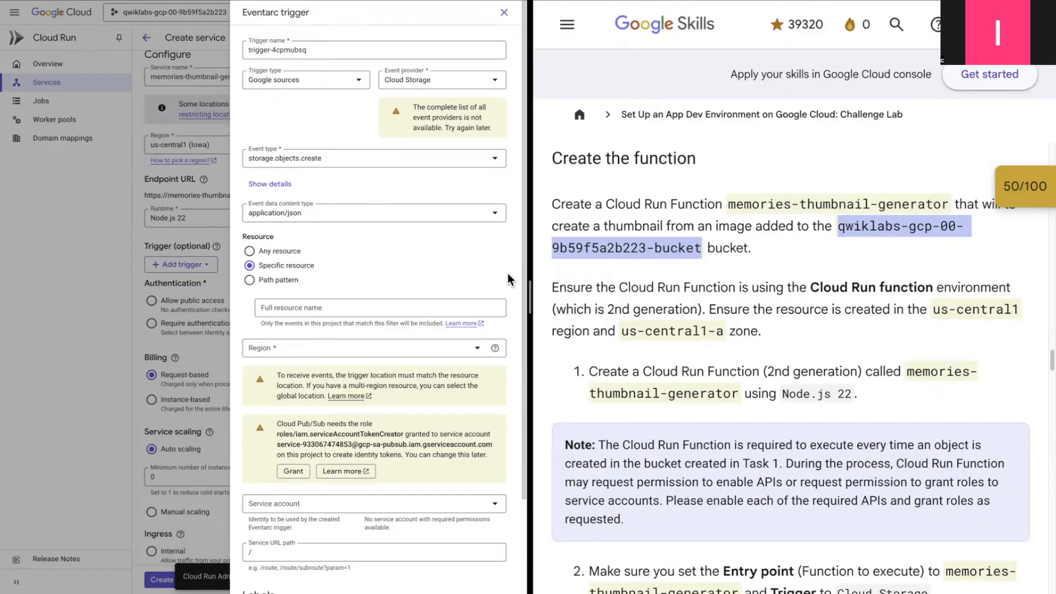
{"action": "left_click", "coordinate": [300, 307]}
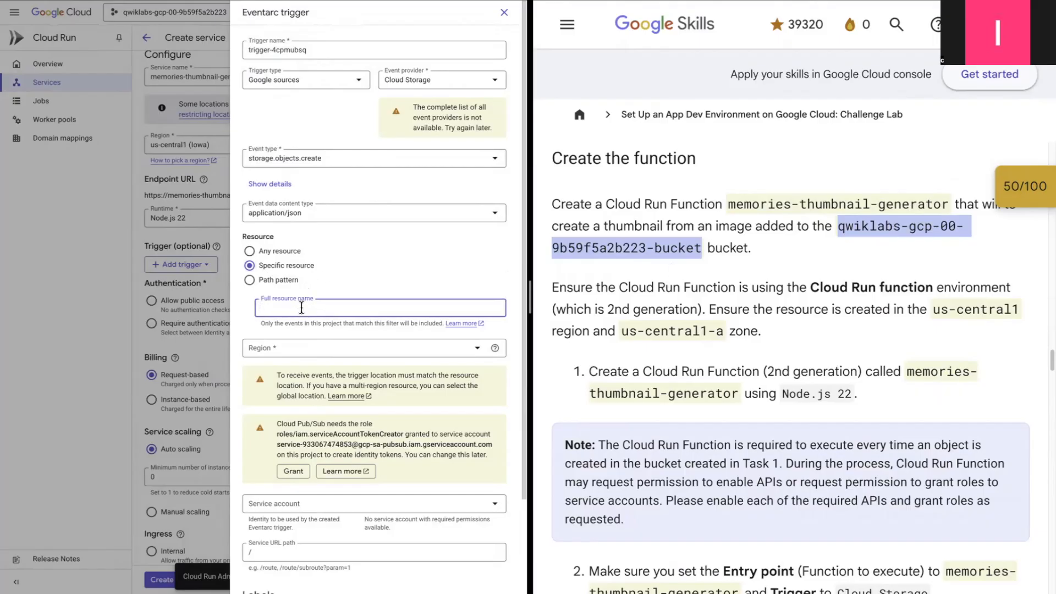
{"action": "key", "text": "ctrl+v"}
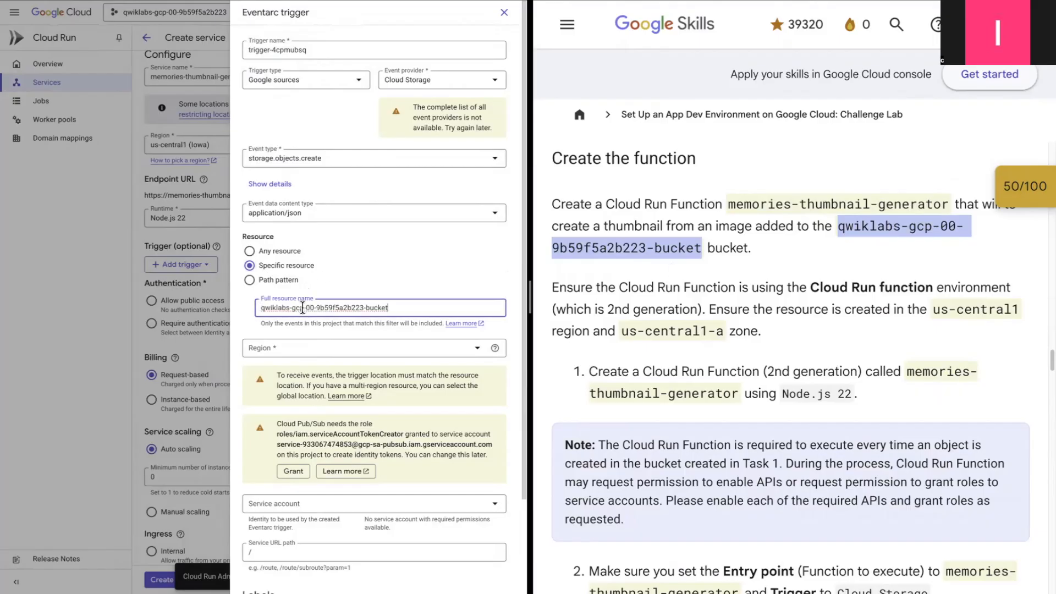
{"action": "key", "text": "Tab"}
- Grant the Cloud Pub/Sub service account the roles/iam.serviceAccountTokenCreator role and save the Eventarc trigger for us-central1
{"action": "scroll", "coordinate": [299, 370], "scroll_direction": "down", "scroll_amount": 2}
{"action": "left_click", "coordinate": [298, 365]}
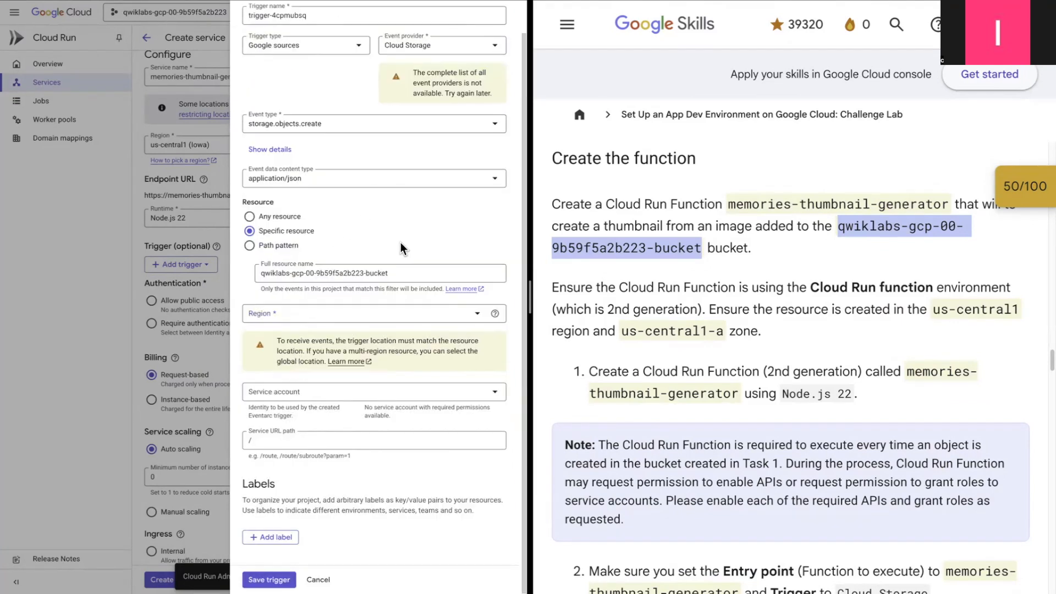
{"action": "left_click", "coordinate": [262, 579]}
- Set the maximum number of instances under the service's auto scaling to 5
{"action": "scroll", "coordinate": [344, 318], "scroll_direction": "down", "scroll_amount": 1}
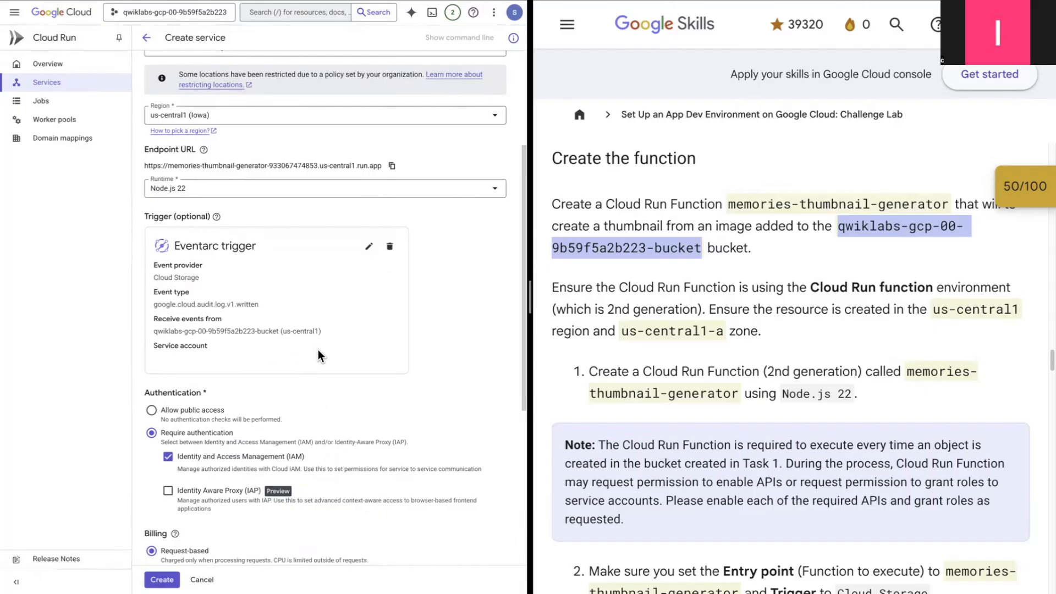
{"action": "scroll", "coordinate": [344, 414], "scroll_direction": "down", "scroll_amount": 2}
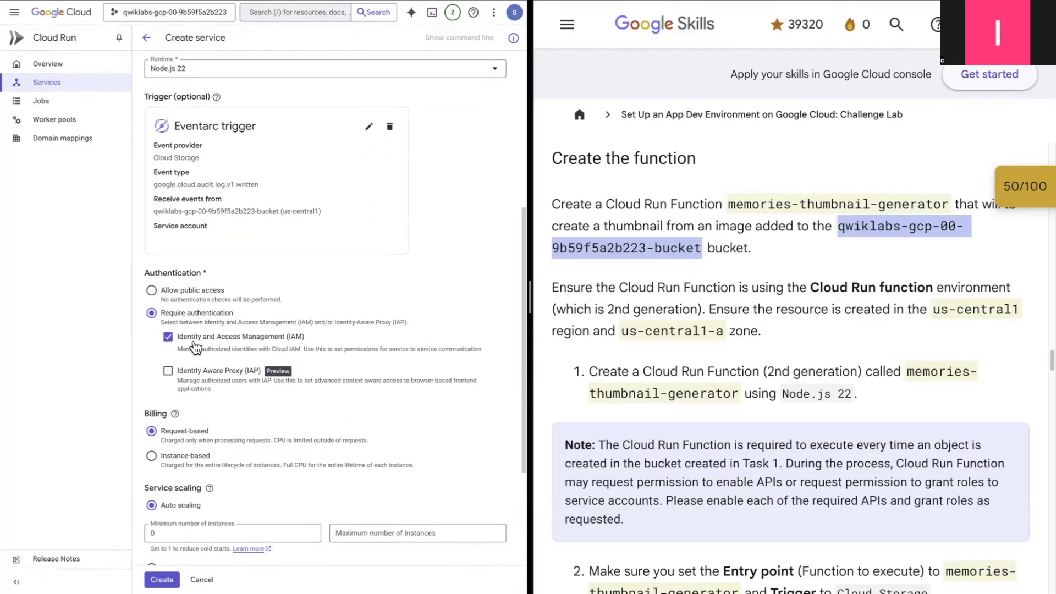
{"action": "scroll", "coordinate": [351, 409], "scroll_direction": "down", "scroll_amount": 3}
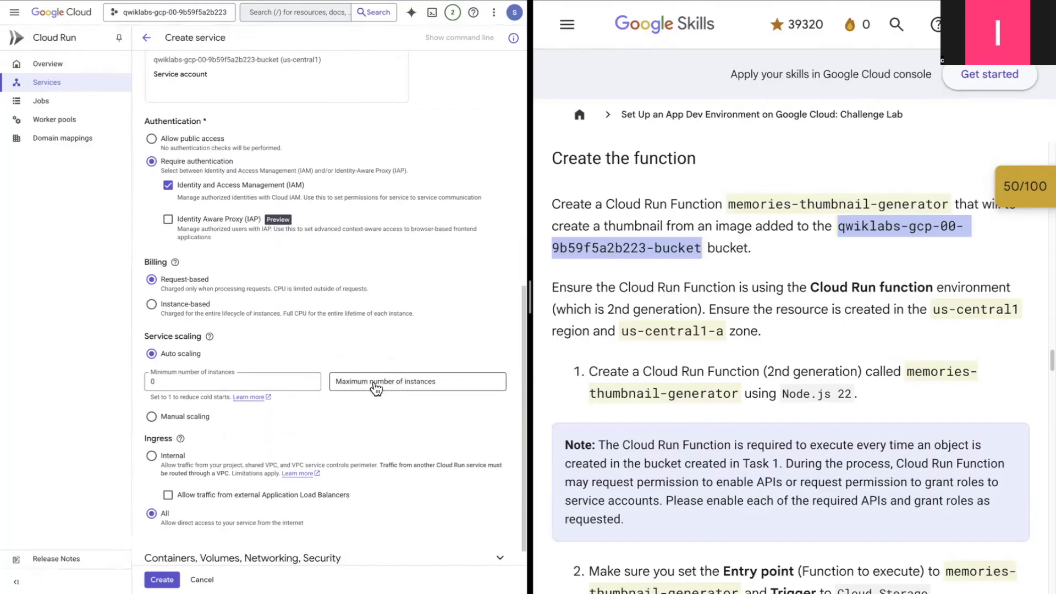
{"action": "left_click", "coordinate": [370, 389]}
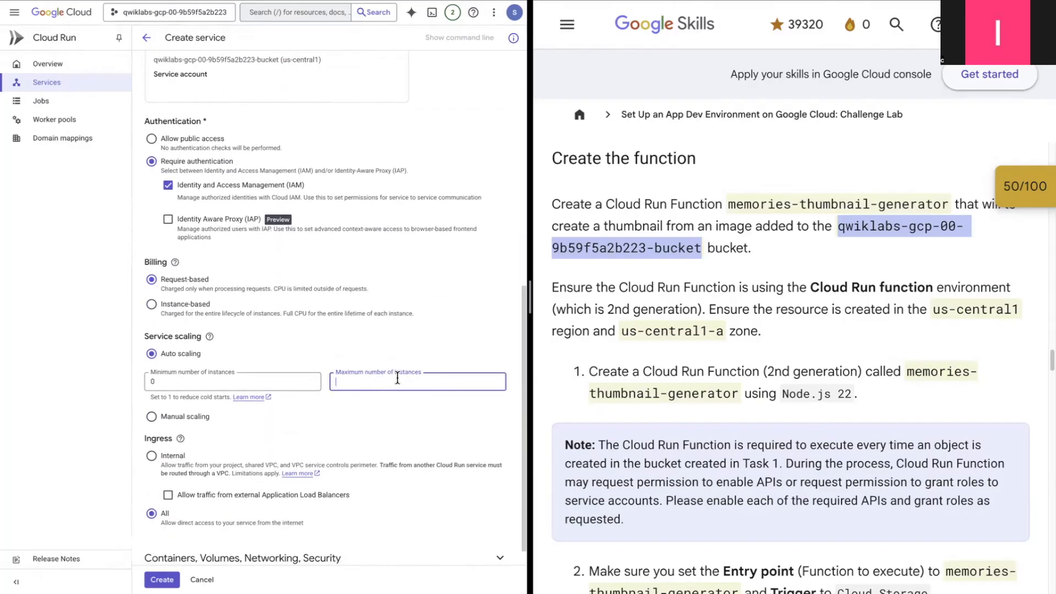
{"action": "type", "text": "5"}
- Check the generation required by the lab instructions and set the container's execution environment to Second generation
{"action": "scroll", "coordinate": [330, 418], "scroll_direction": "down", "scroll_amount": 1}
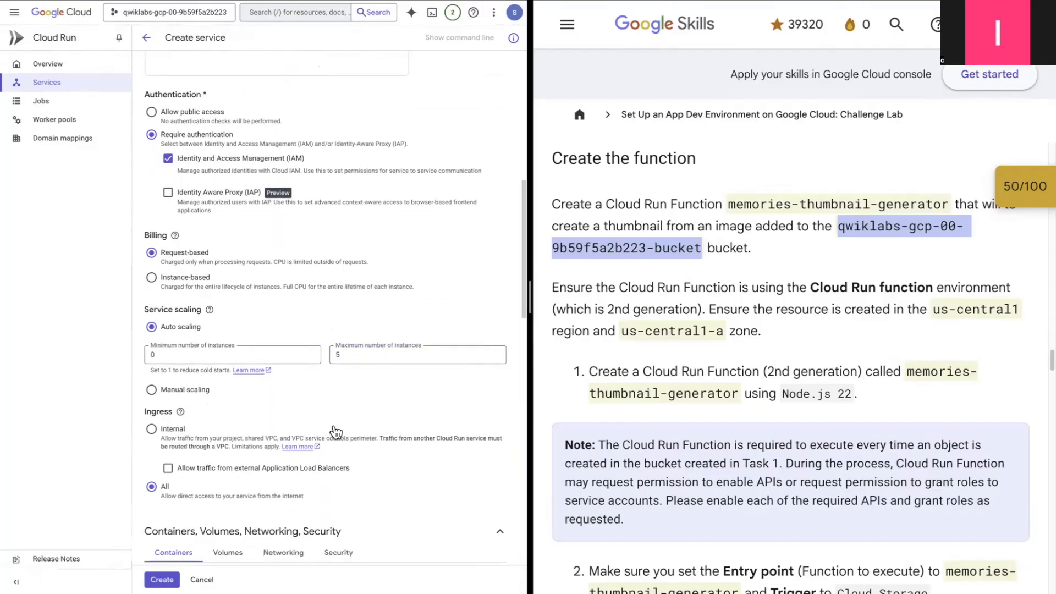
{"action": "scroll", "coordinate": [336, 429], "scroll_direction": "down", "scroll_amount": 8}
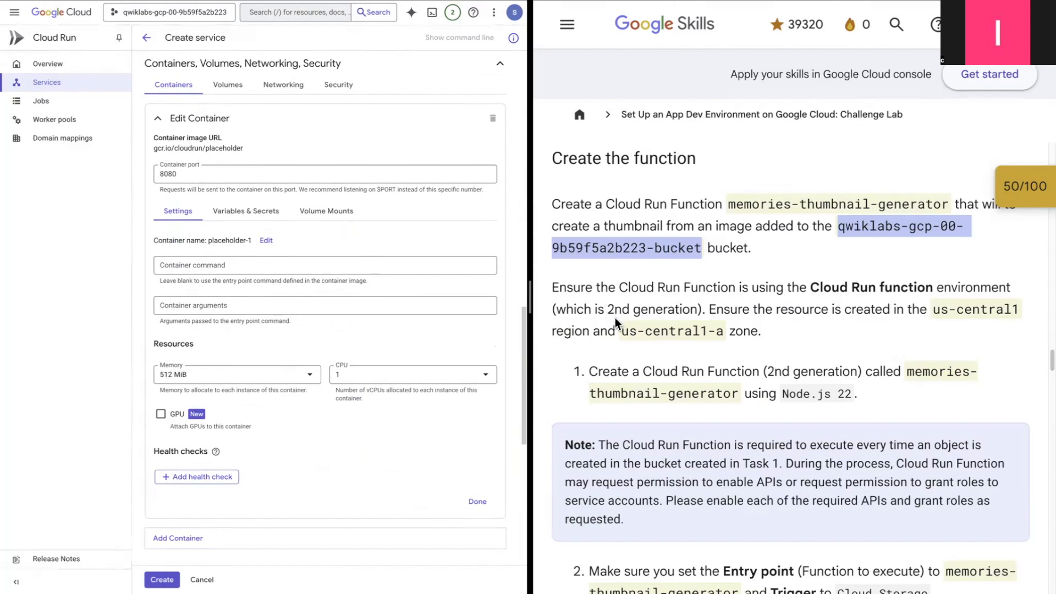
{"action": "left_click_drag", "start_coordinate": [607, 309], "coordinate": [698, 309]}
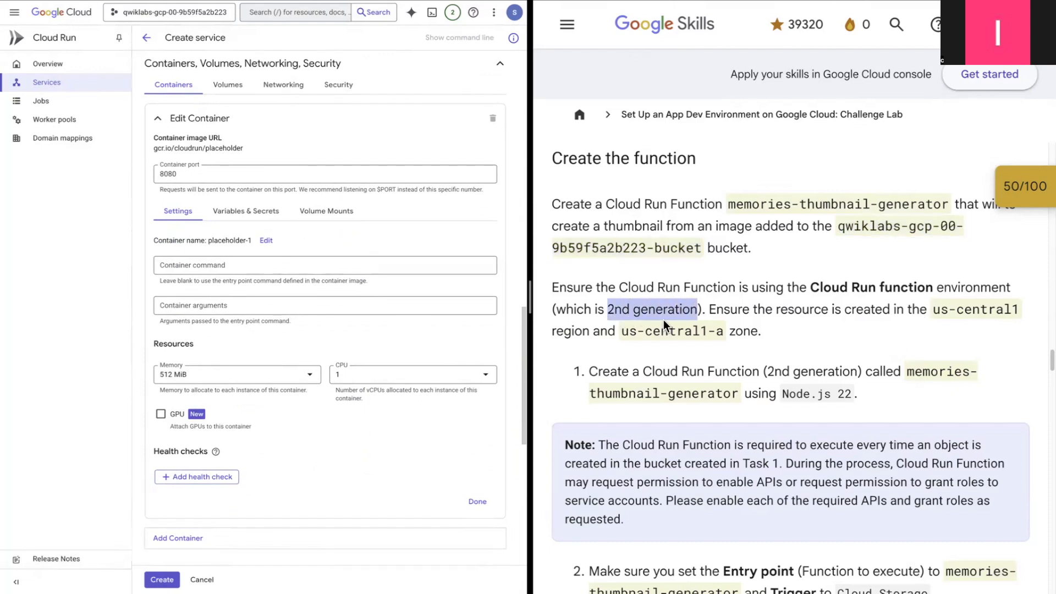
{"action": "scroll", "coordinate": [348, 389], "scroll_direction": "down", "scroll_amount": 3}
{"action": "scroll", "coordinate": [334, 381], "scroll_direction": "down", "scroll_amount": 4}
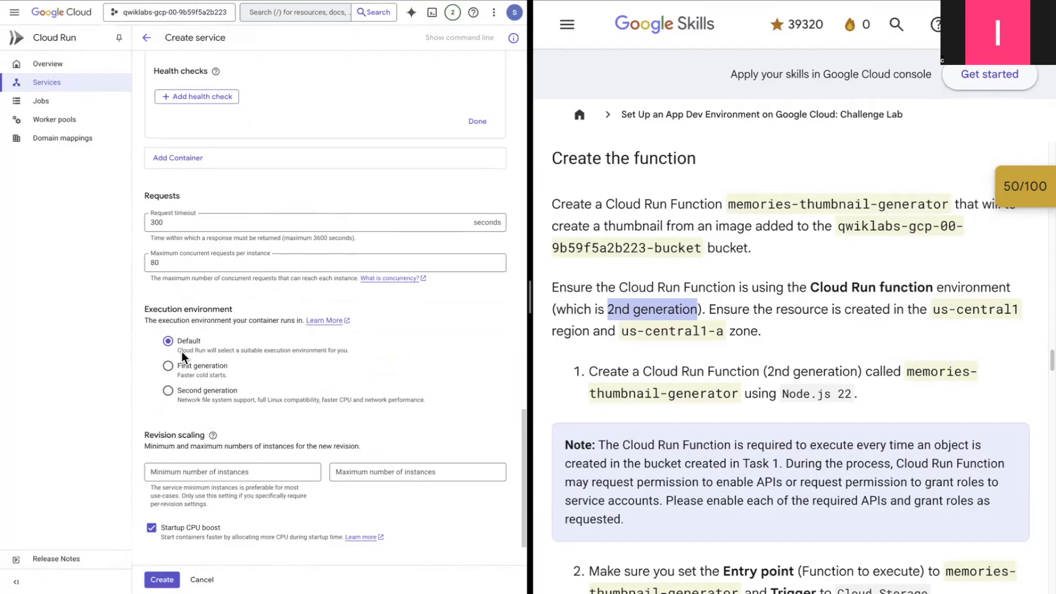
{"action": "left_click", "coordinate": [168, 392]}
{"action": "scroll", "coordinate": [256, 415], "scroll_direction": "down", "scroll_amount": 1}
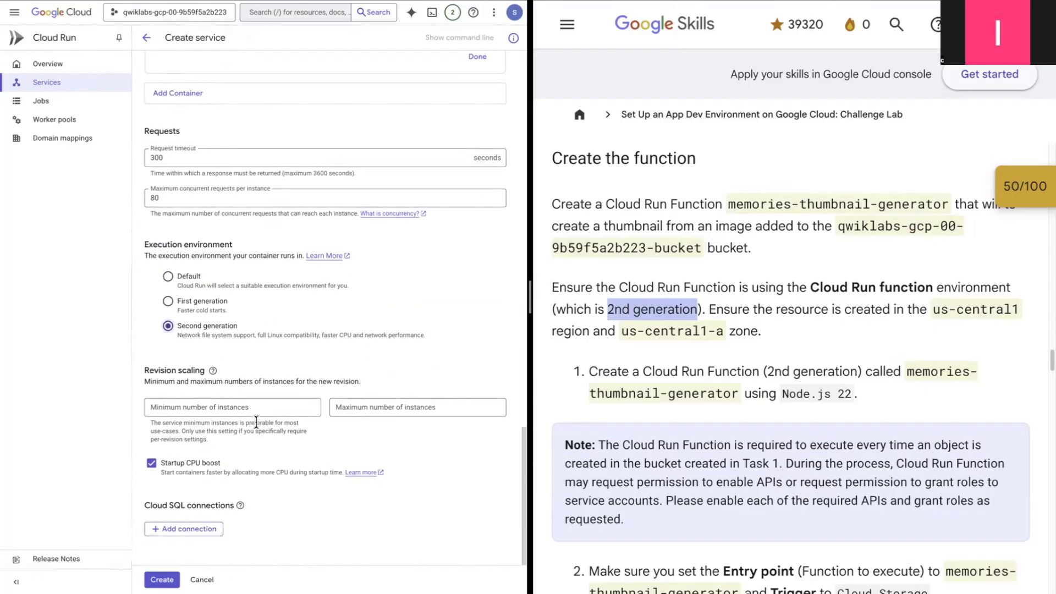
- Create the service and set its function entry point to memories-thumbnail-generator, copied from the lab instructions
{"action": "left_click", "coordinate": [159, 580]}
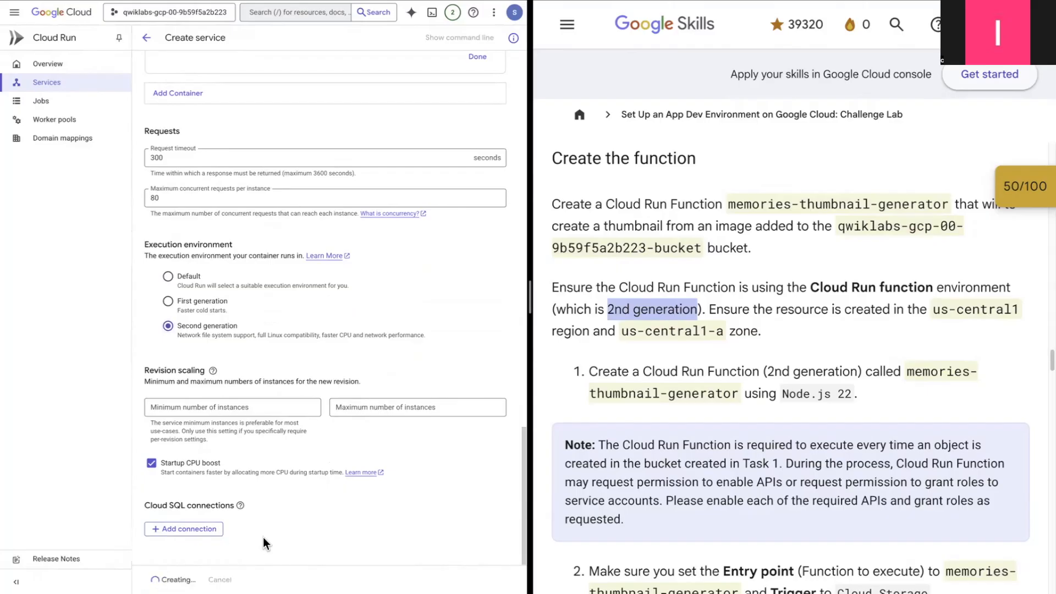
{"action": "scroll", "coordinate": [961, 341], "scroll_direction": "down", "scroll_amount": 5}
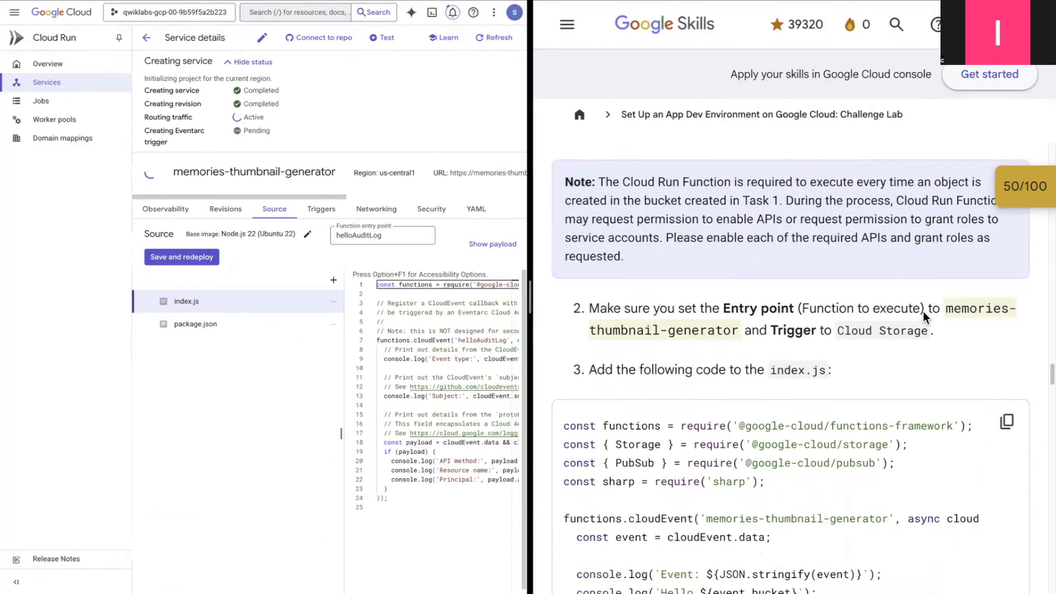
{"action": "left_click_drag", "start_coordinate": [947, 309], "coordinate": [738, 334]}
{"action": "key", "text": "ctrl+c"}
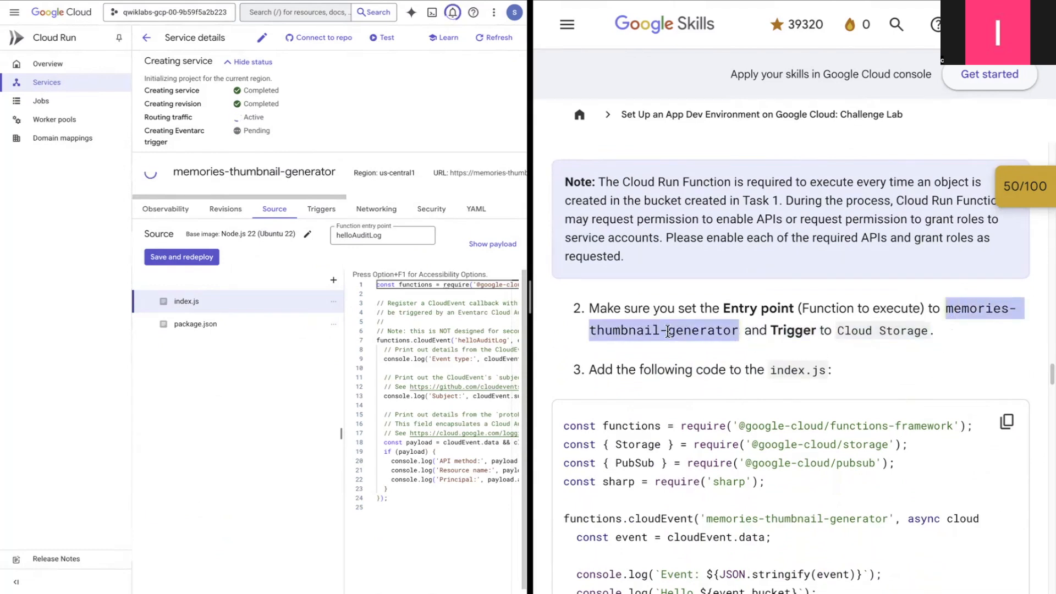
{"action": "double_click", "coordinate": [394, 236]}
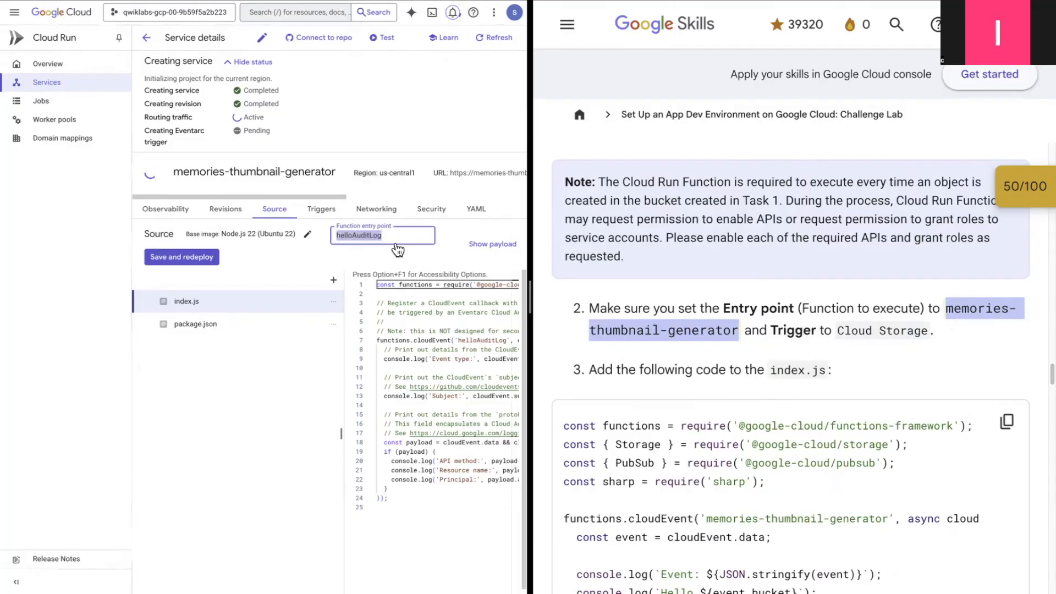
{"action": "key", "text": "ctrl+v"}
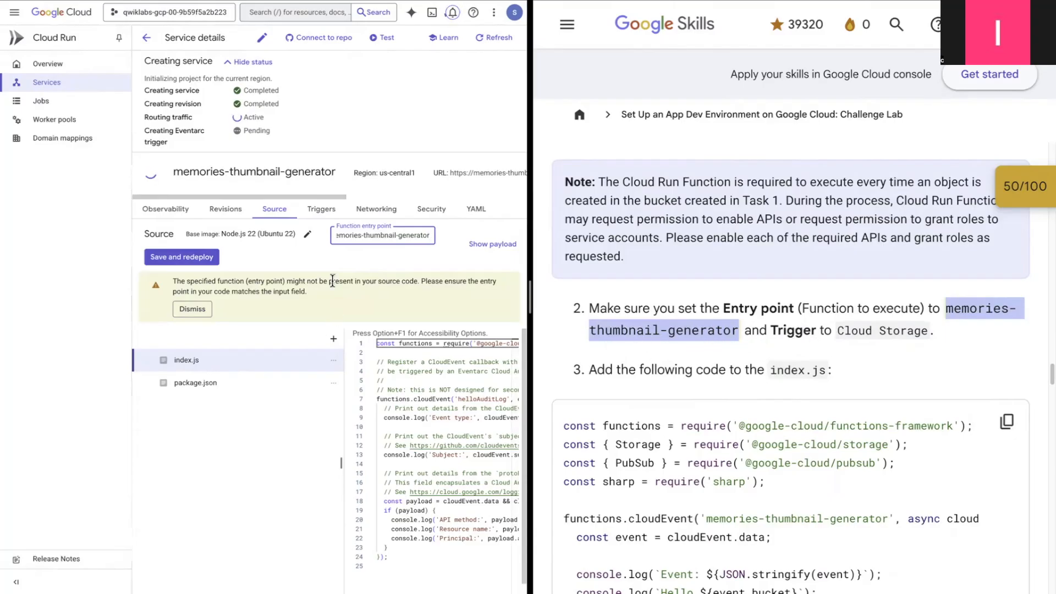
{"action": "left_click", "coordinate": [191, 309]}
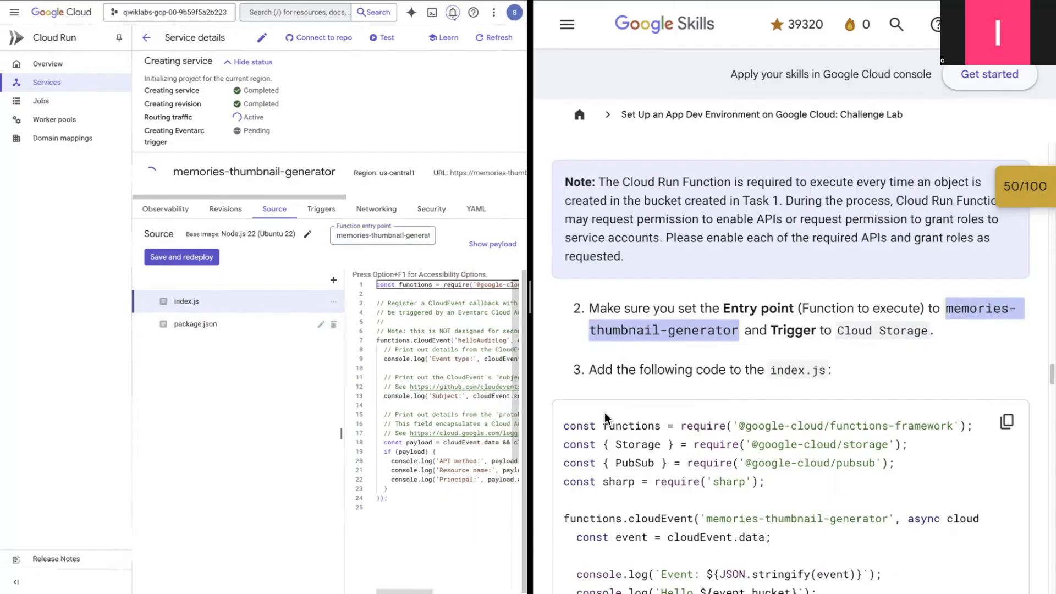
- Replace all the code in index.js with the index.js code copied from the lab instructions
{"action": "left_click", "coordinate": [1007, 422]}
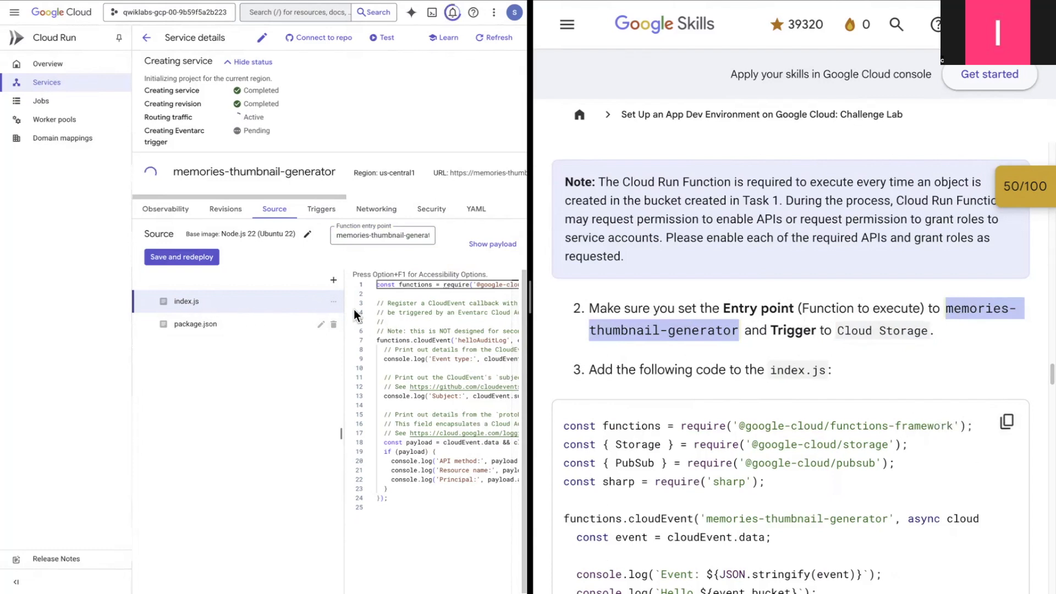
{"action": "left_click", "coordinate": [375, 284]}
{"action": "key", "text": "ctrl+a"}
{"action": "left_click", "coordinate": [378, 288]}
{"action": "left_click_drag", "start_coordinate": [378, 289], "coordinate": [384, 515]}
{"action": "left_click", "coordinate": [377, 284]}
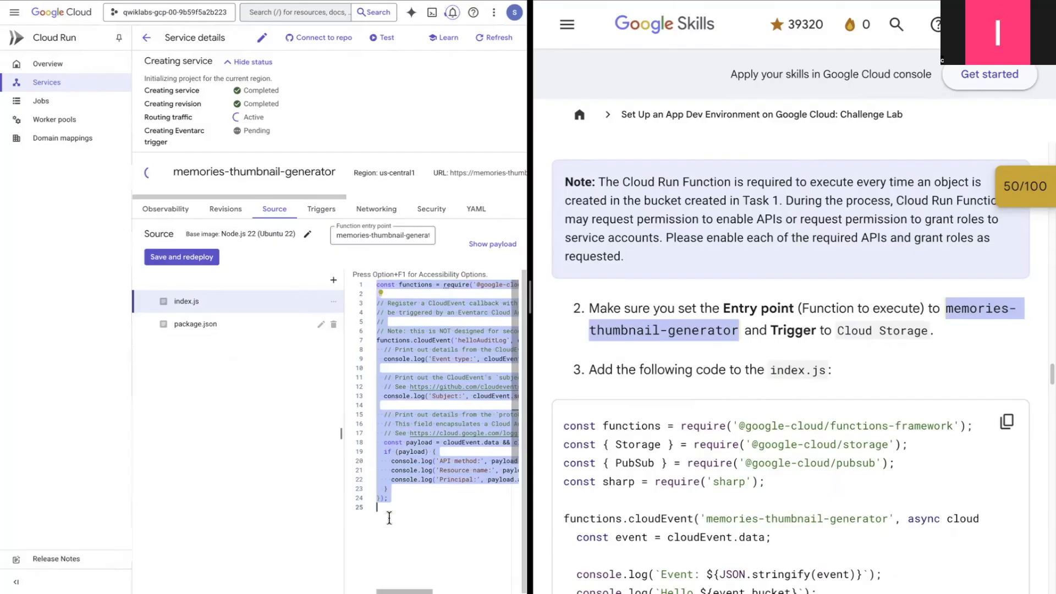
{"action": "key", "text": "super+v"}
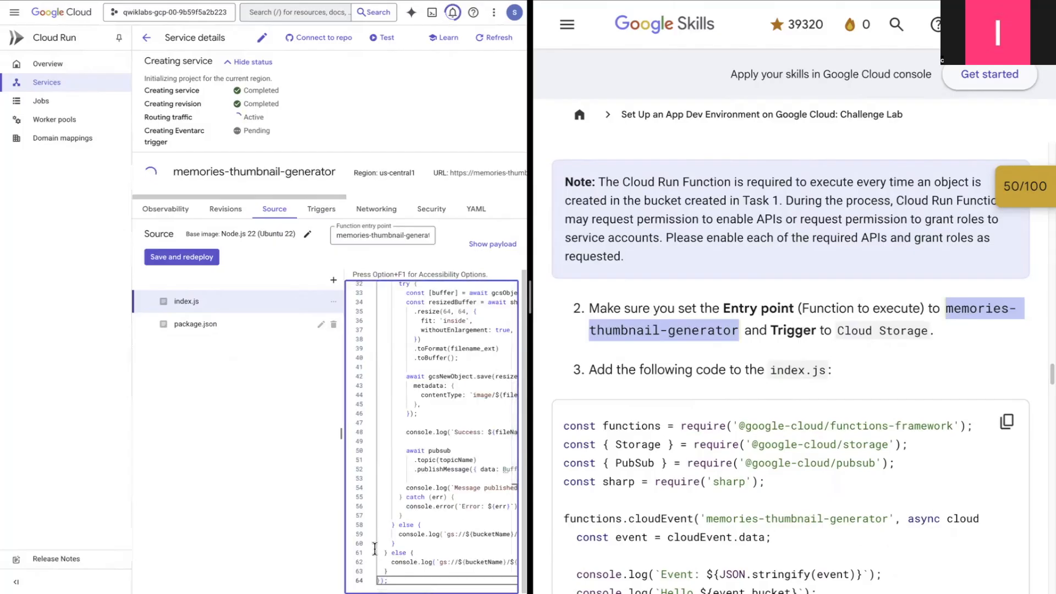
- Replace the contents of package.json with the package.json code copied from the lab instructions
{"action": "scroll", "coordinate": [714, 408], "scroll_direction": "down", "scroll_amount": 15}
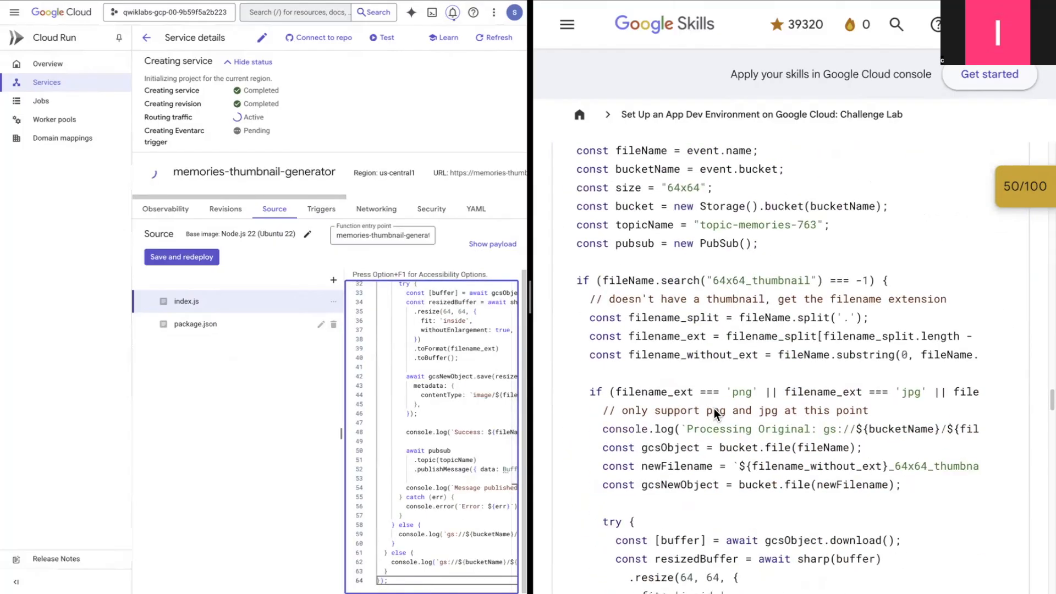
{"action": "scroll", "coordinate": [740, 430], "scroll_direction": "down", "scroll_amount": 2}
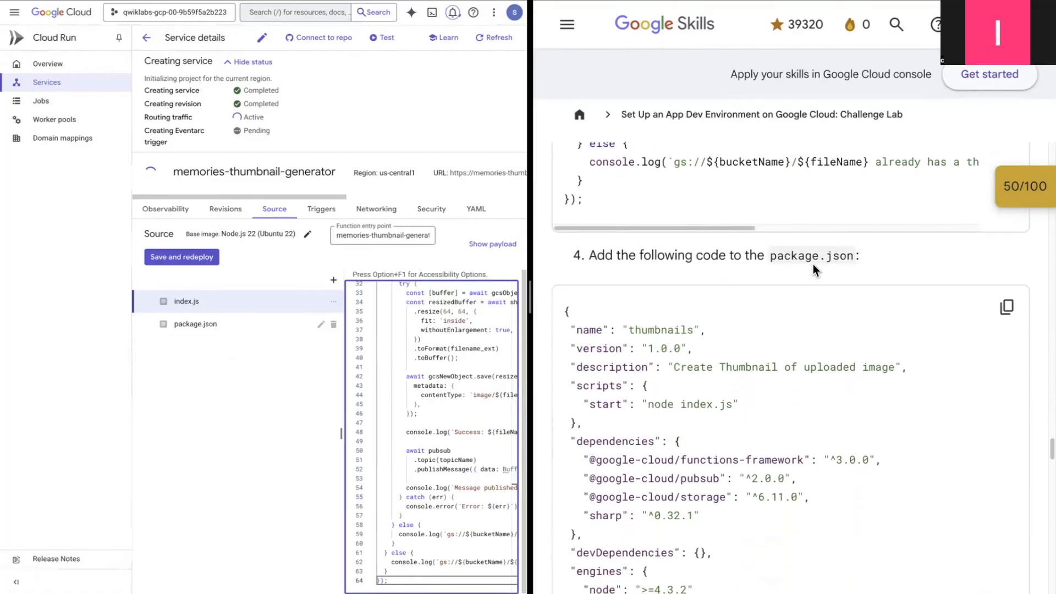
{"action": "left_click", "coordinate": [1006, 307]}
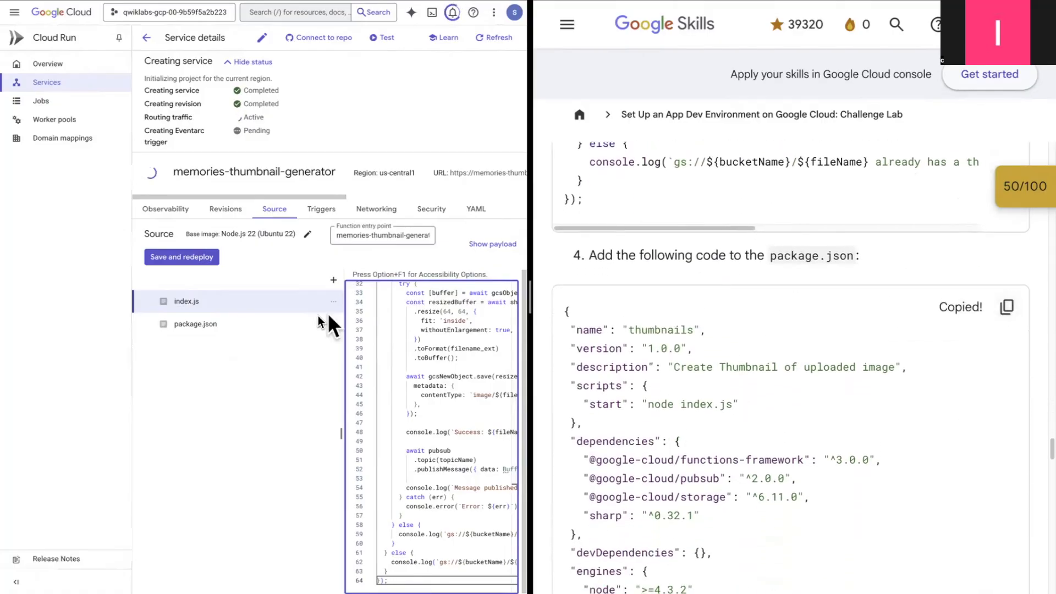
{"action": "left_click", "coordinate": [210, 326]}
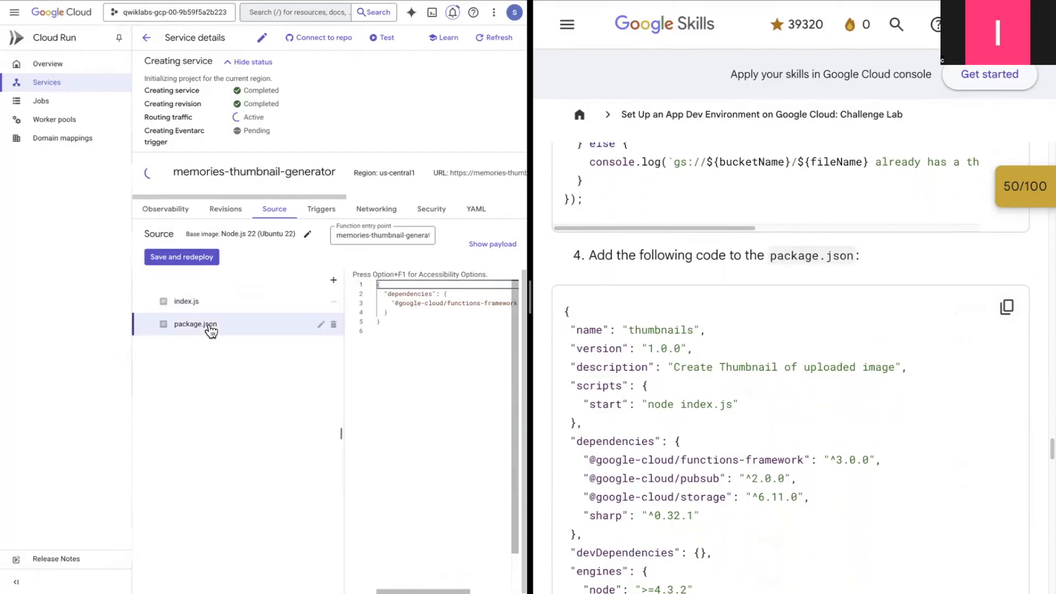
{"action": "left_click_drag", "start_coordinate": [389, 331], "coordinate": [378, 278]}
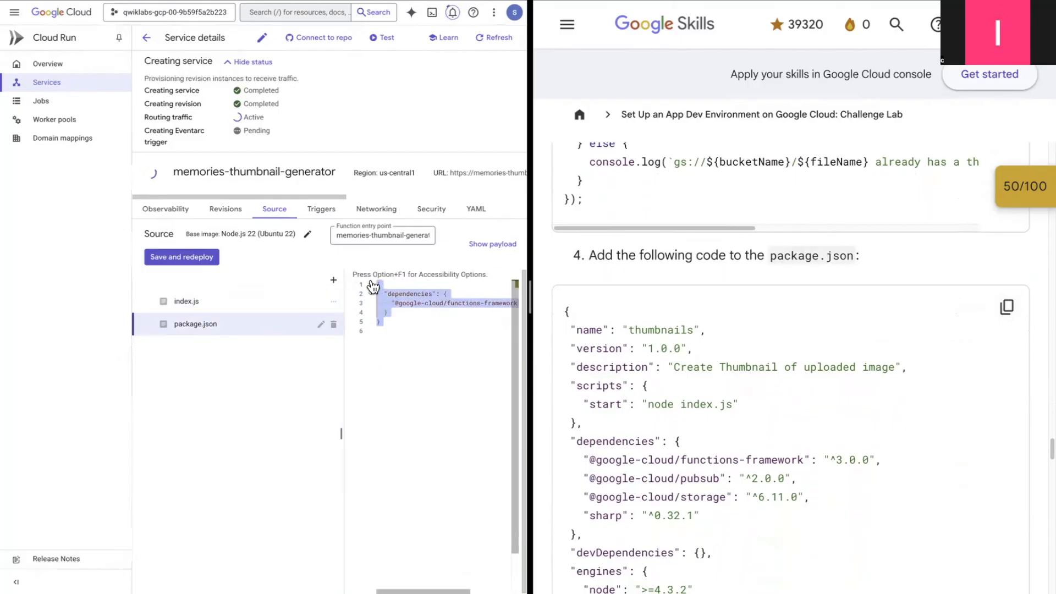
{"action": "key", "text": "ctrl+v"}
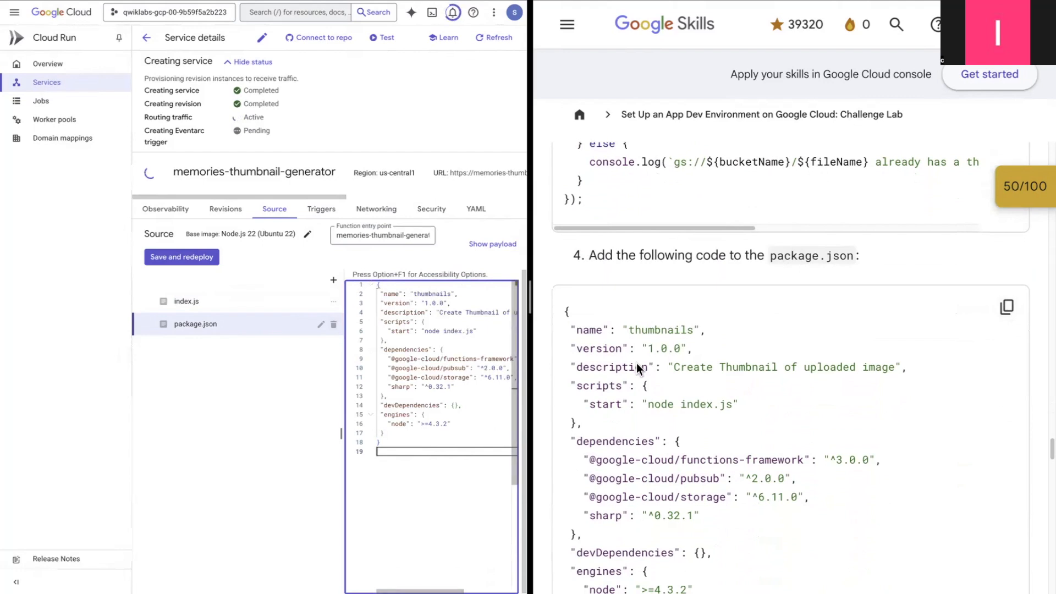
- Read the lab's instructions for testing the function, and save and redeploy the edited source of memories-thumbnail-generator
{"action": "scroll", "coordinate": [787, 440], "scroll_direction": "down", "scroll_amount": 5}
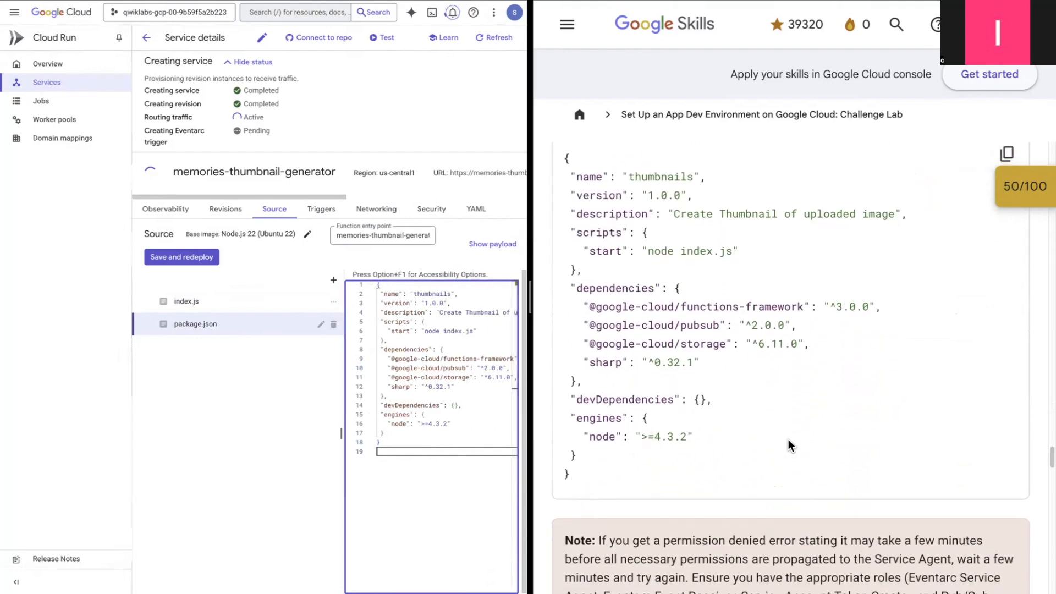
{"action": "scroll", "coordinate": [791, 451], "scroll_direction": "down", "scroll_amount": 3}
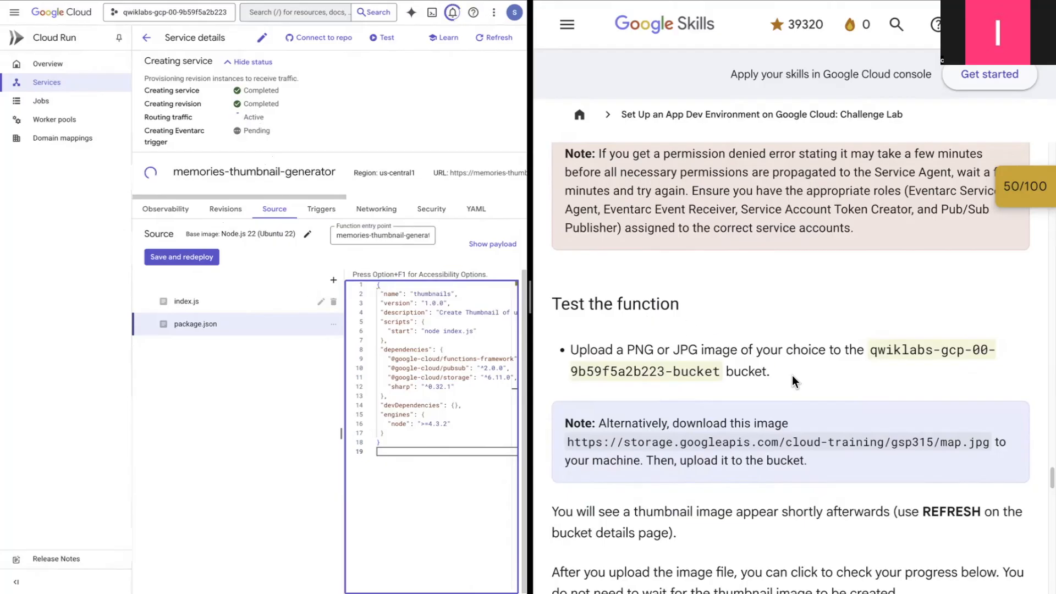
{"action": "scroll", "coordinate": [795, 385], "scroll_direction": "down", "scroll_amount": 1}
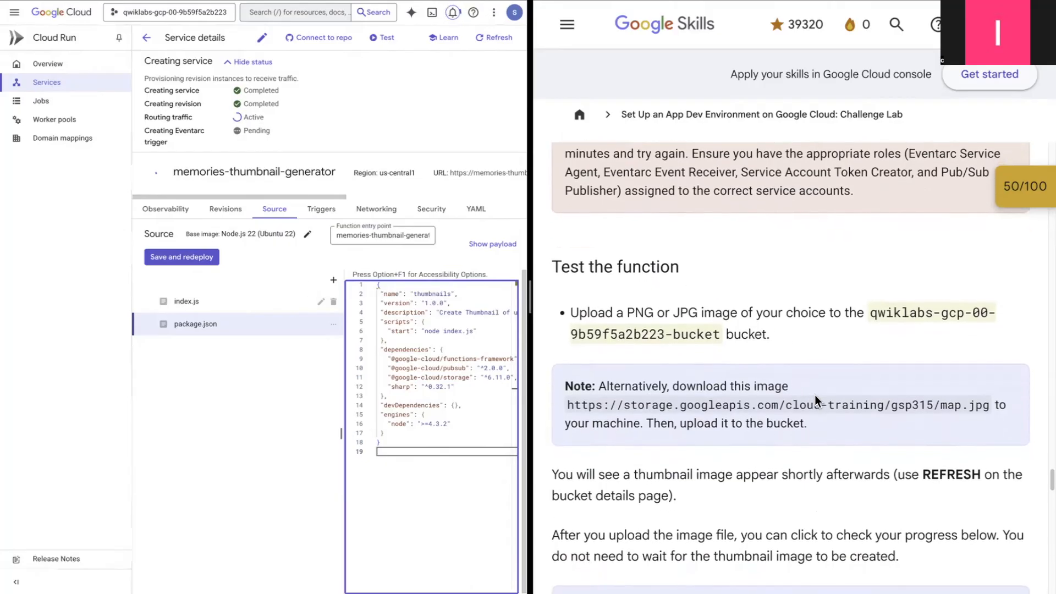
{"action": "scroll", "coordinate": [814, 395], "scroll_direction": "down", "scroll_amount": 1}
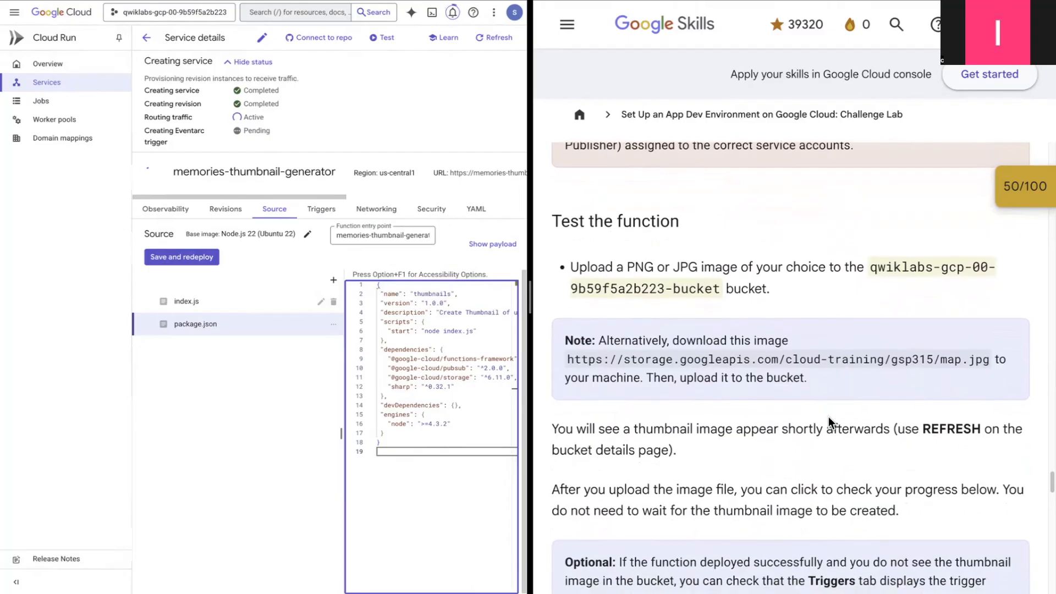
{"action": "scroll", "coordinate": [827, 418], "scroll_direction": "down", "scroll_amount": 1}
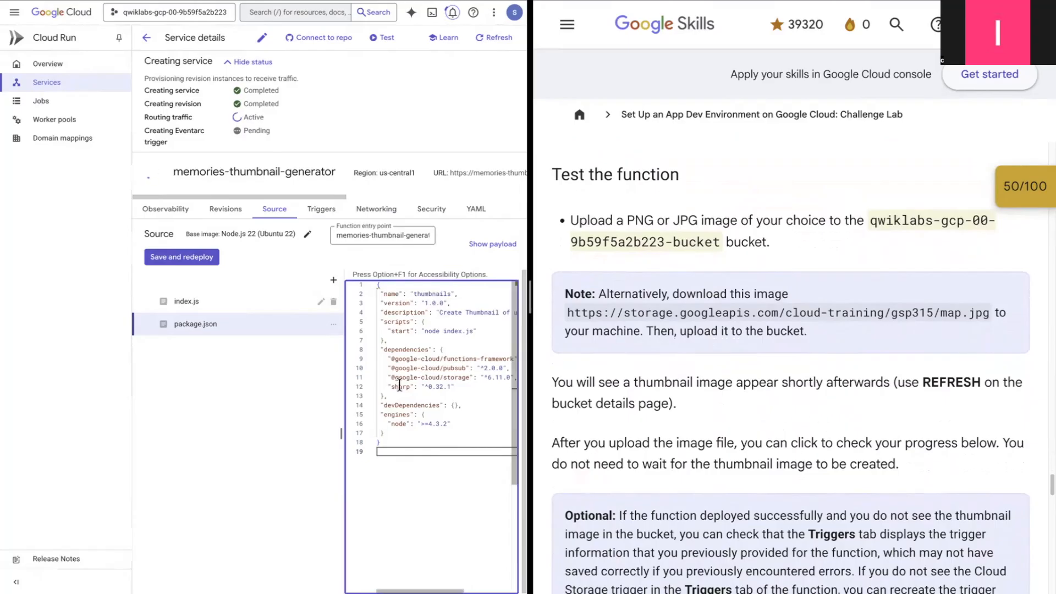
{"action": "left_click", "coordinate": [320, 214]}
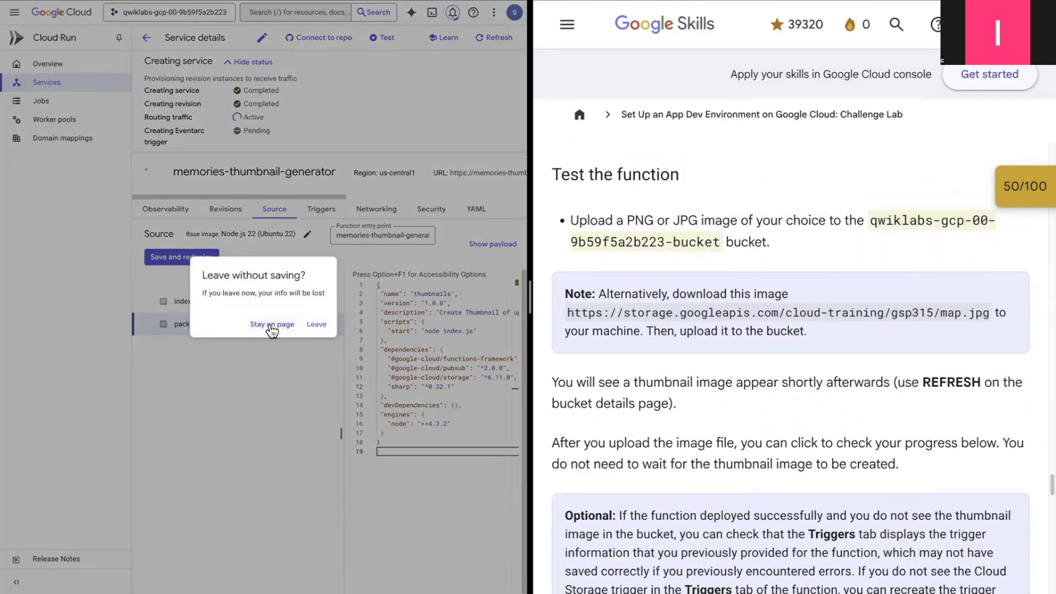
{"action": "left_click", "coordinate": [271, 329]}
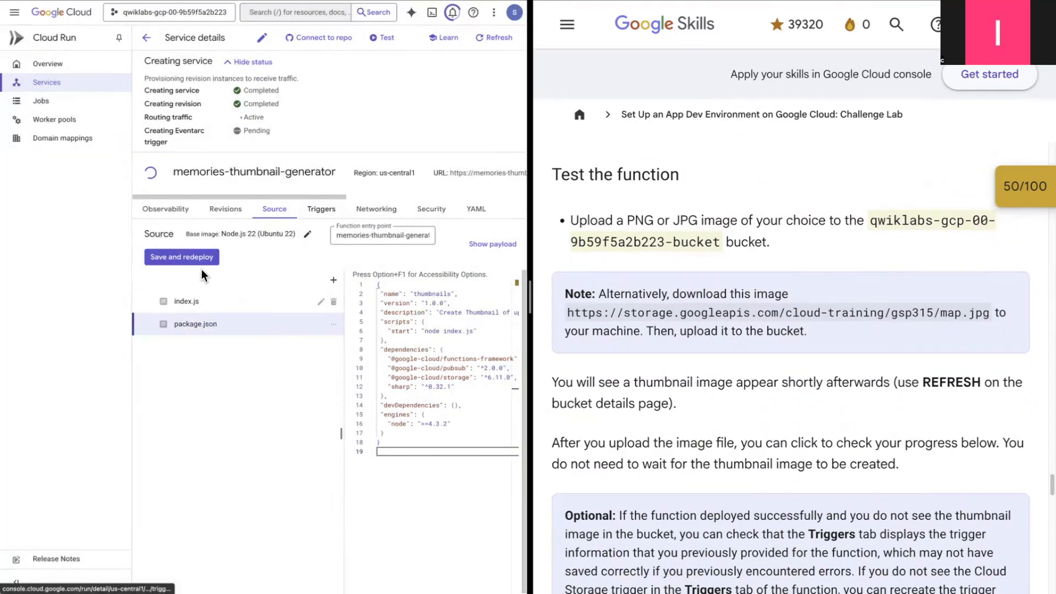
{"action": "left_click", "coordinate": [179, 259]}
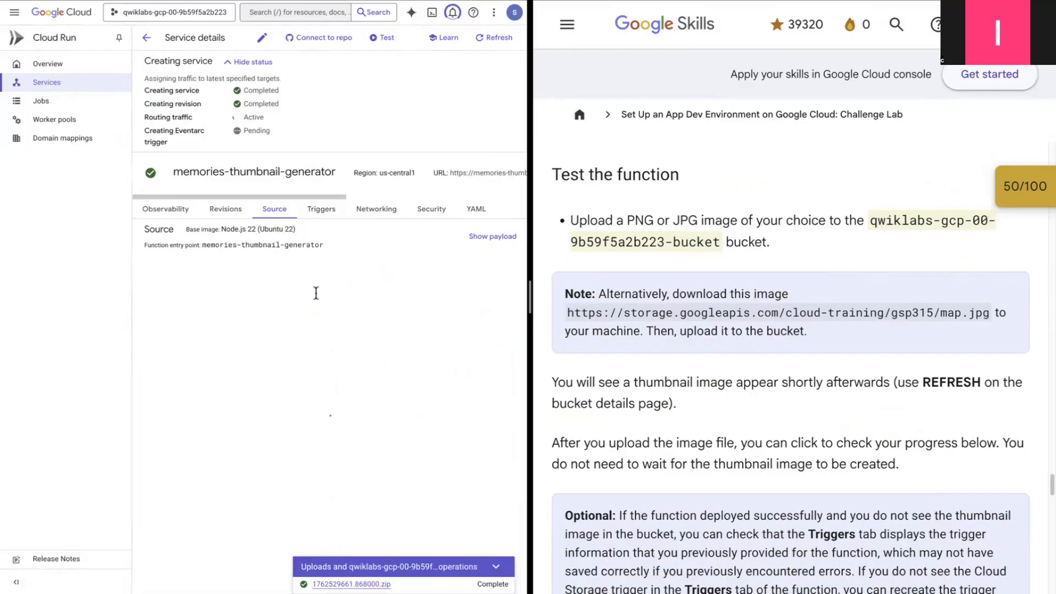
- Add a Cloud Storage trigger to the memories-thumbnail-generator service with Cloud Storage as the event provider
{"action": "left_click", "coordinate": [321, 200]}
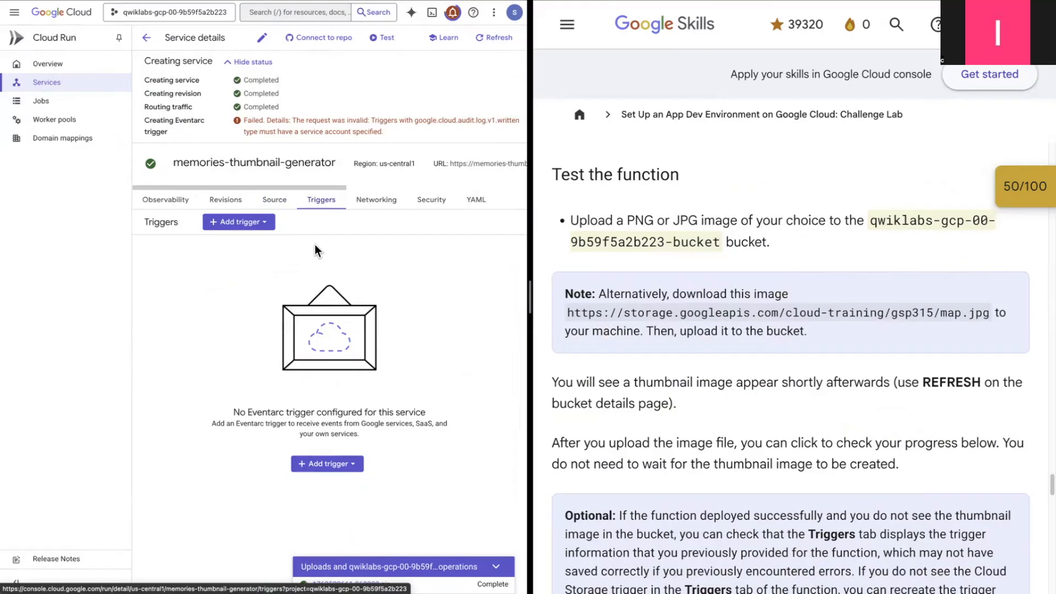
{"action": "left_click", "coordinate": [266, 223]}
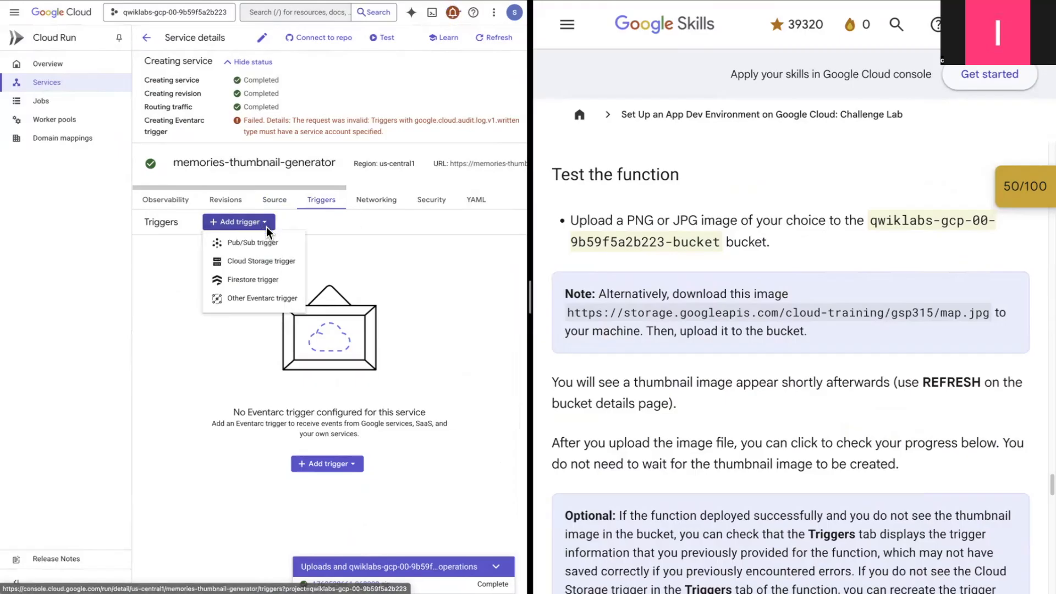
{"action": "left_click", "coordinate": [253, 260]}
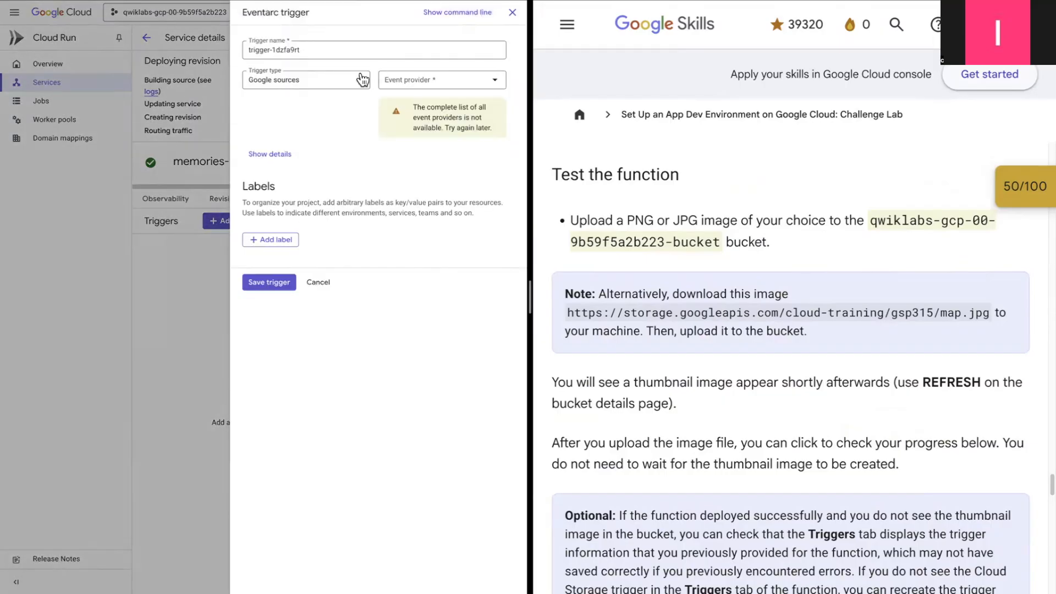
{"action": "left_click", "coordinate": [454, 87]}
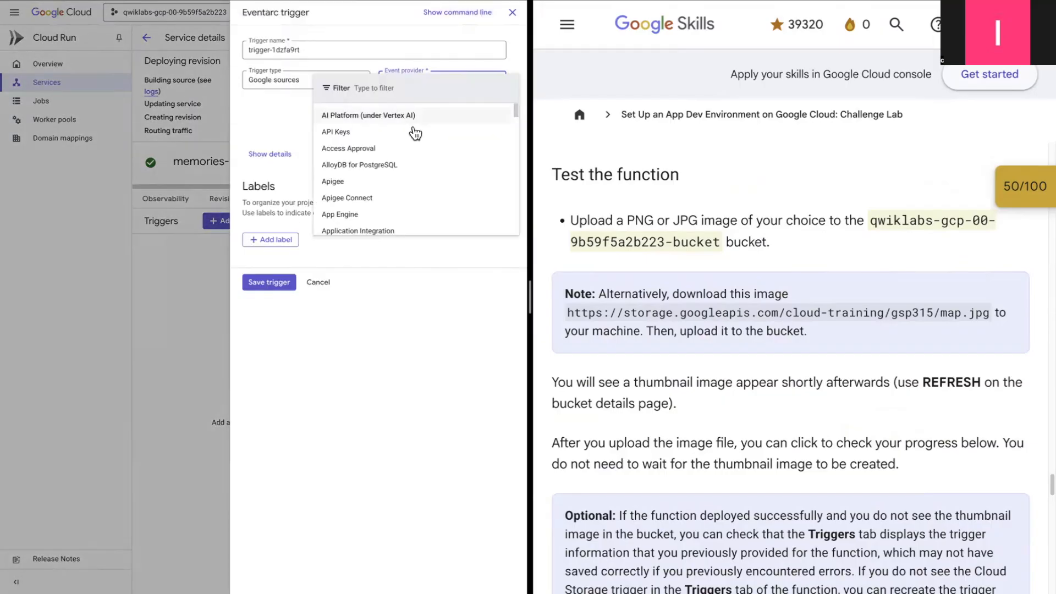
{"action": "type", "text": "cloud storage"}
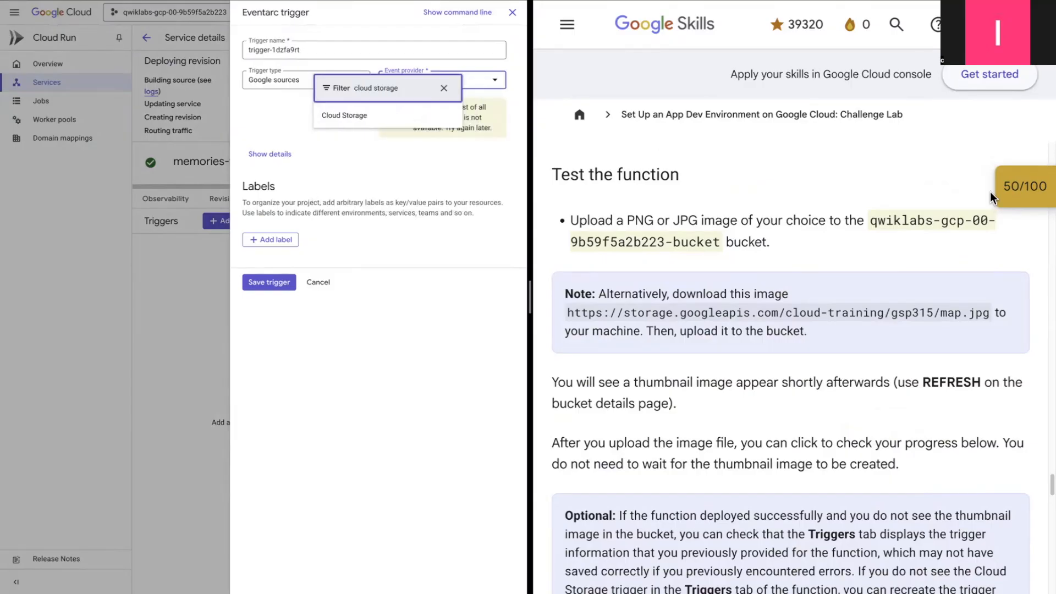
{"action": "left_click", "coordinate": [359, 119]}
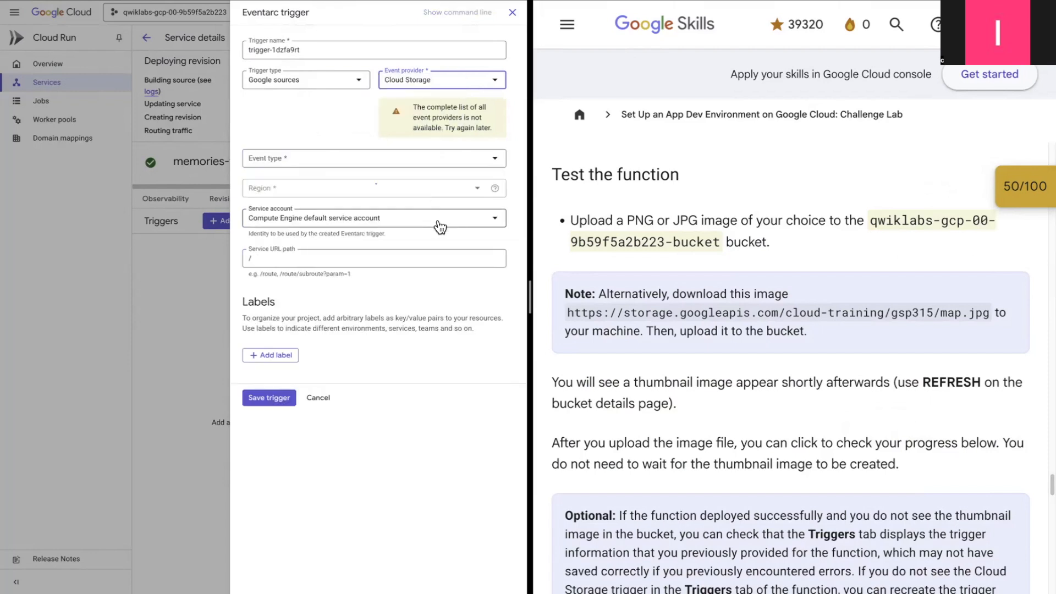
- Find the object events and set the new trigger's event type to storage.objects.create
{"action": "left_click", "coordinate": [358, 175]}
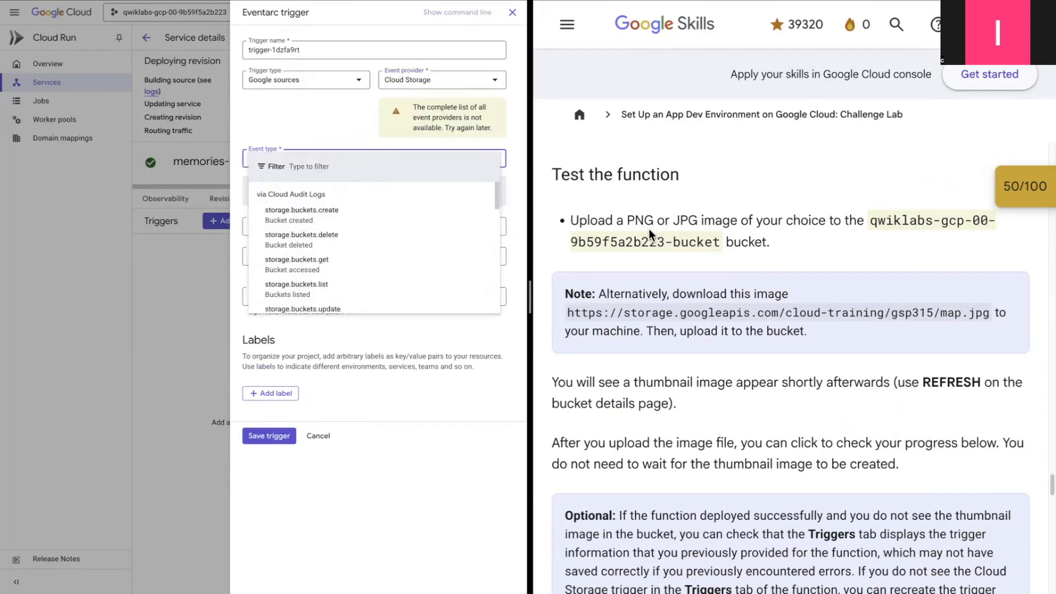
{"action": "type", "text": "o"}
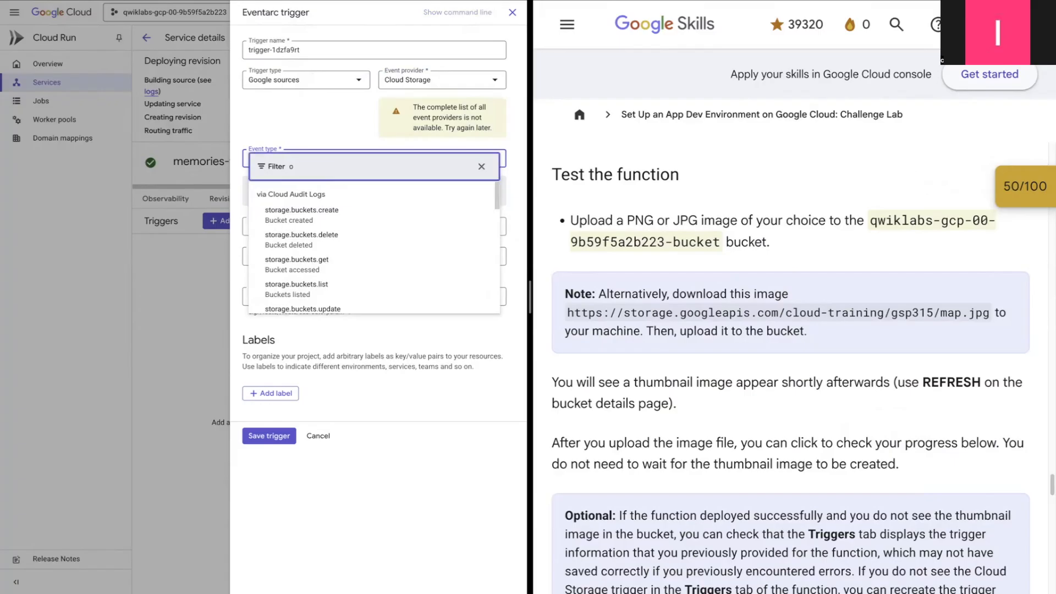
{"action": "type", "text": "bject"}
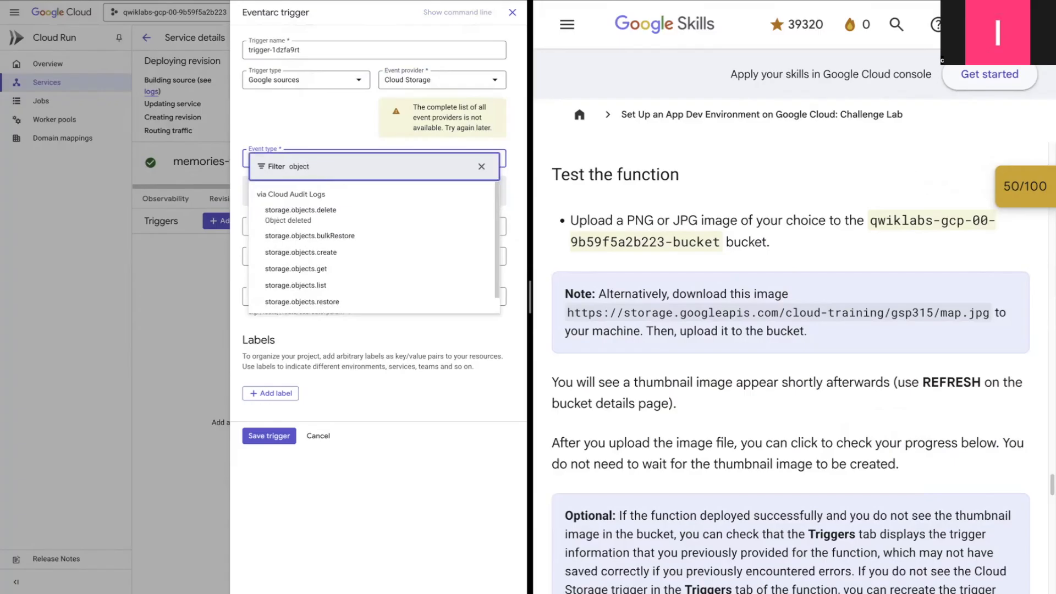
{"action": "left_click", "coordinate": [367, 253]}
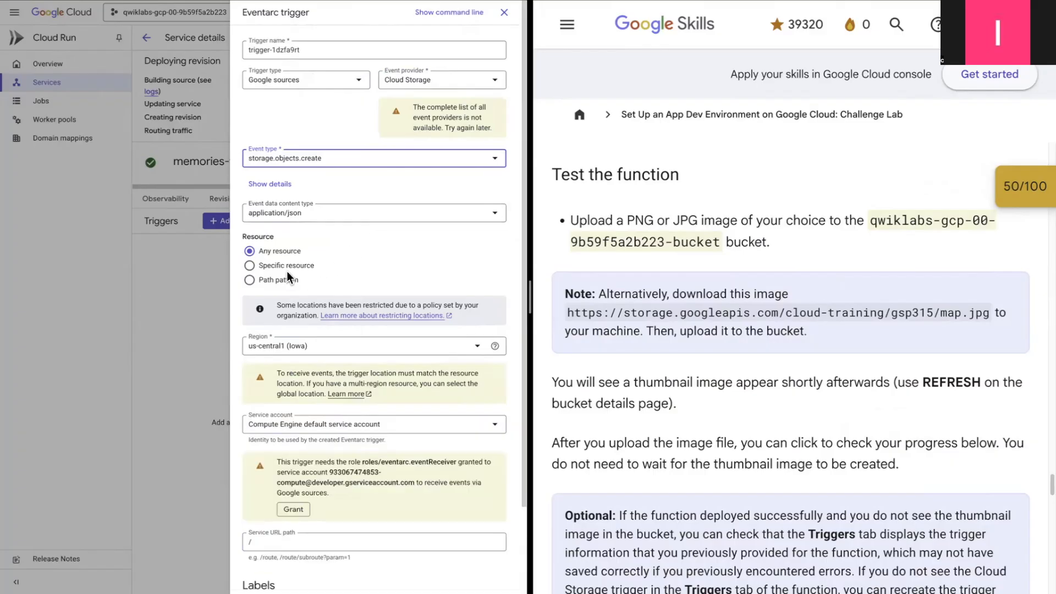
- Restrict the new trigger to a specific resource with the full resource name qwiklabs-gcp-00-9b59f5a2b223-bucket
{"action": "left_click", "coordinate": [252, 265]}
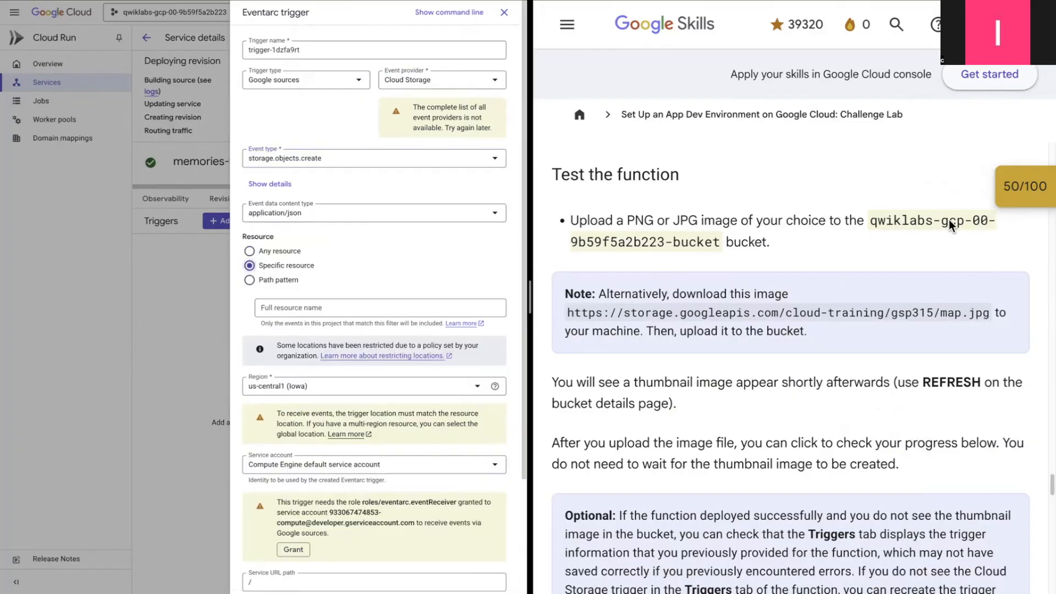
{"action": "left_click_drag", "start_coordinate": [868, 226], "coordinate": [716, 247]}
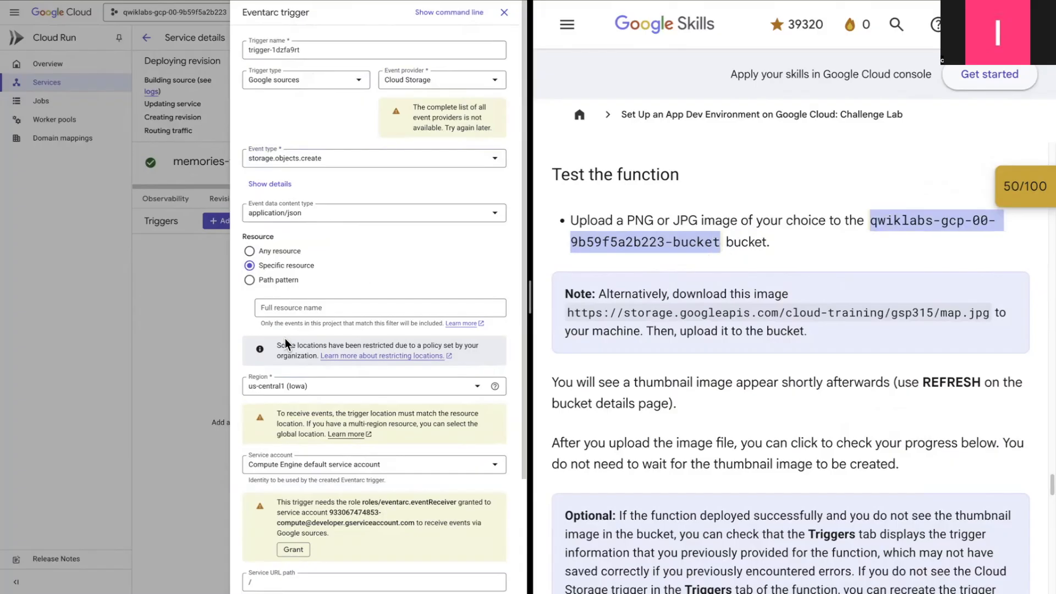
{"action": "left_click", "coordinate": [292, 312]}
{"action": "type", "text": "qwiklabs-gcp-00-9b59f5a2b223-bucket"}
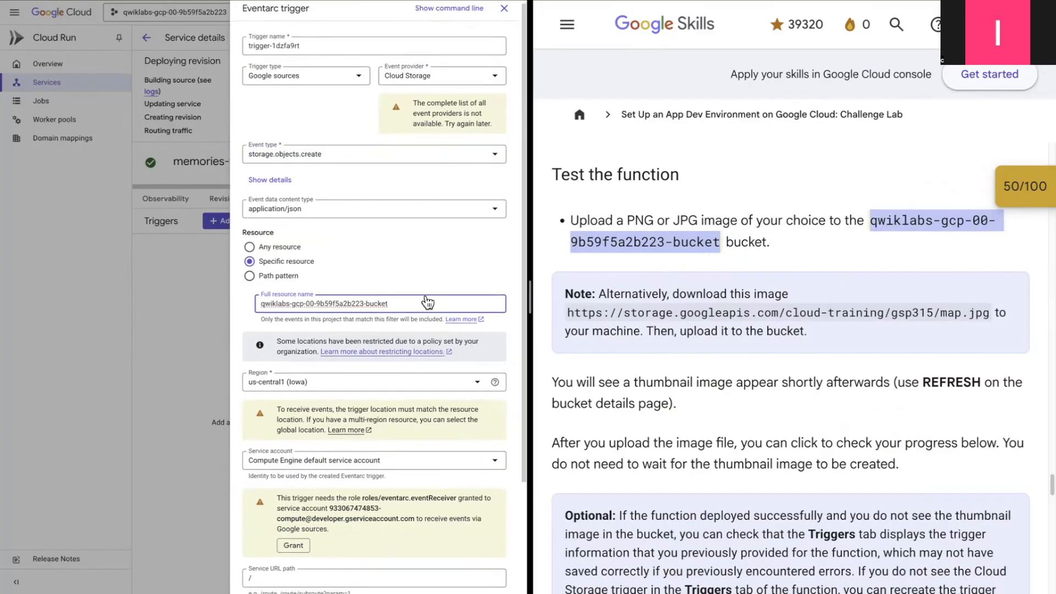
- Grant the roles/eventarc.eventReceiver role to the Compute Engine default service account and save the Eventarc trigger
{"action": "scroll", "coordinate": [422, 301], "scroll_direction": "down", "scroll_amount": 3}
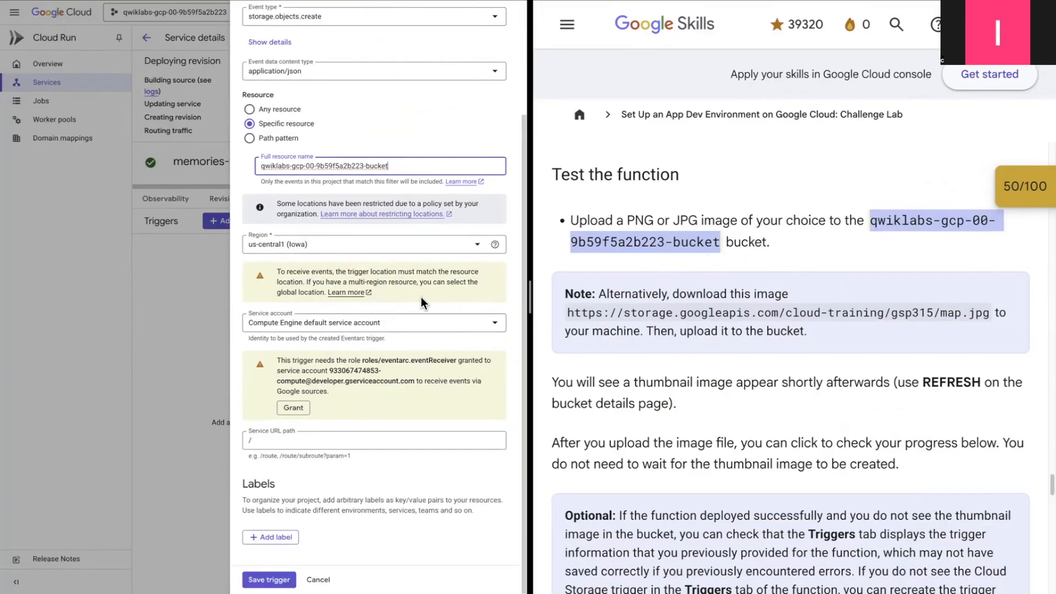
{"action": "left_click", "coordinate": [293, 408]}
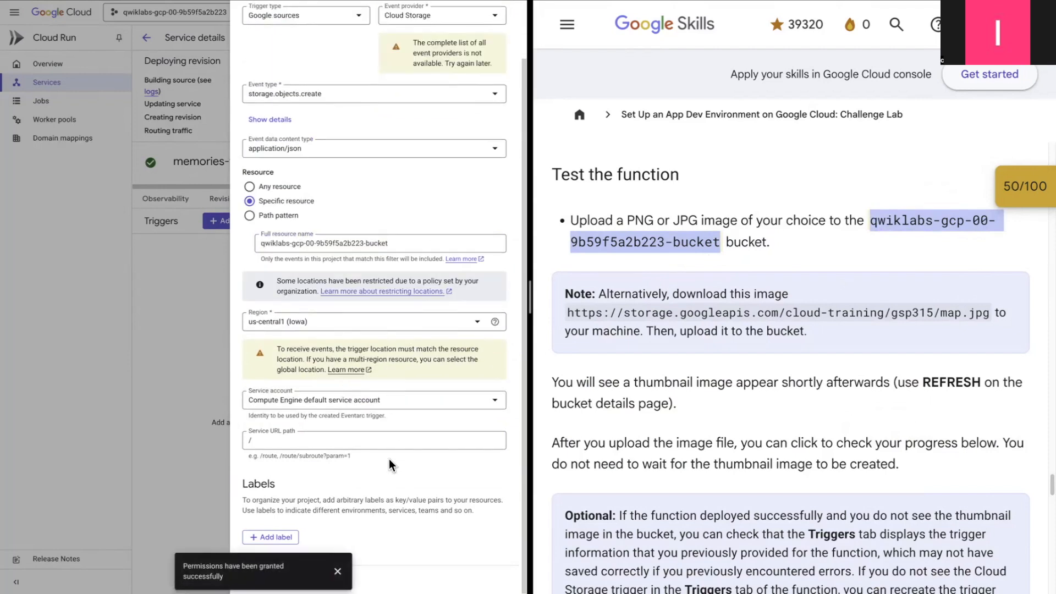
{"action": "left_click", "coordinate": [339, 575]}
{"action": "scroll", "coordinate": [345, 511], "scroll_direction": "up", "scroll_amount": 2}
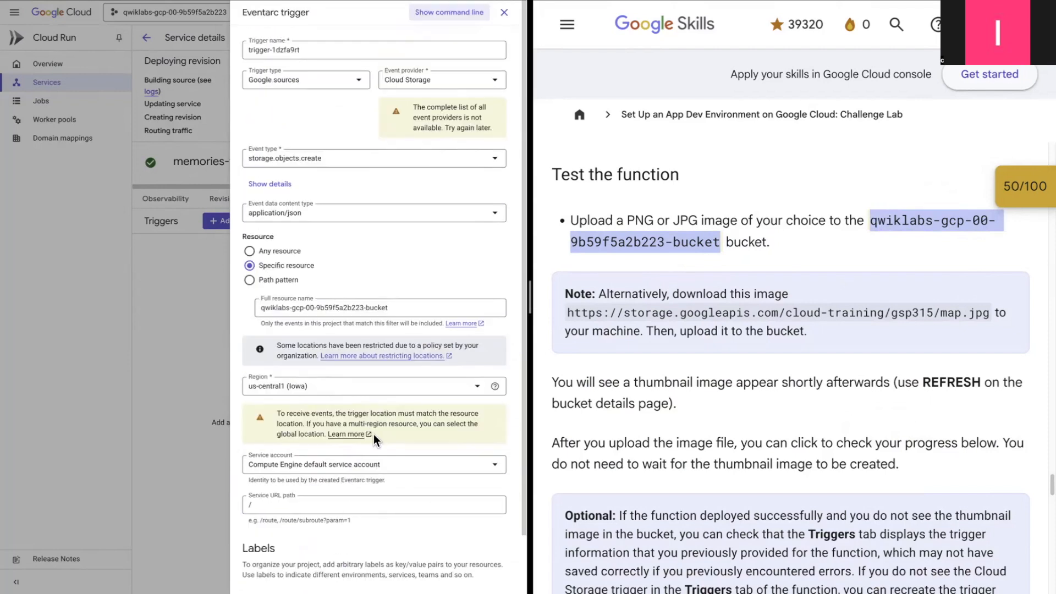
{"action": "scroll", "coordinate": [374, 434], "scroll_direction": "down", "scroll_amount": 2}
{"action": "left_click", "coordinate": [265, 575]}
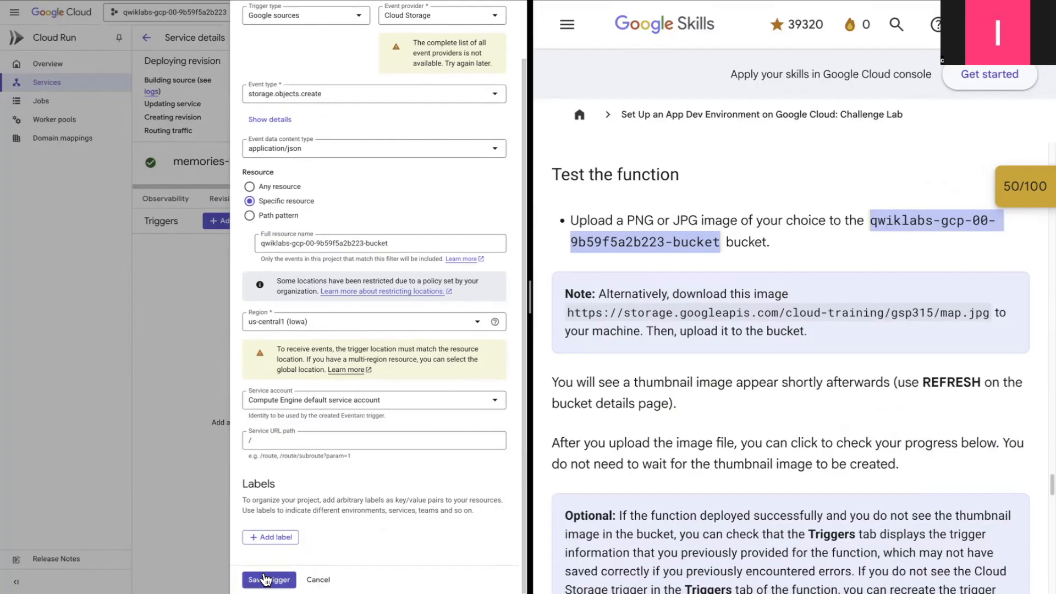
- Read the lab's instructions for testing the function, including the image upload and the optional trigger check
{"action": "scroll", "coordinate": [655, 405], "scroll_direction": "down", "scroll_amount": 3}
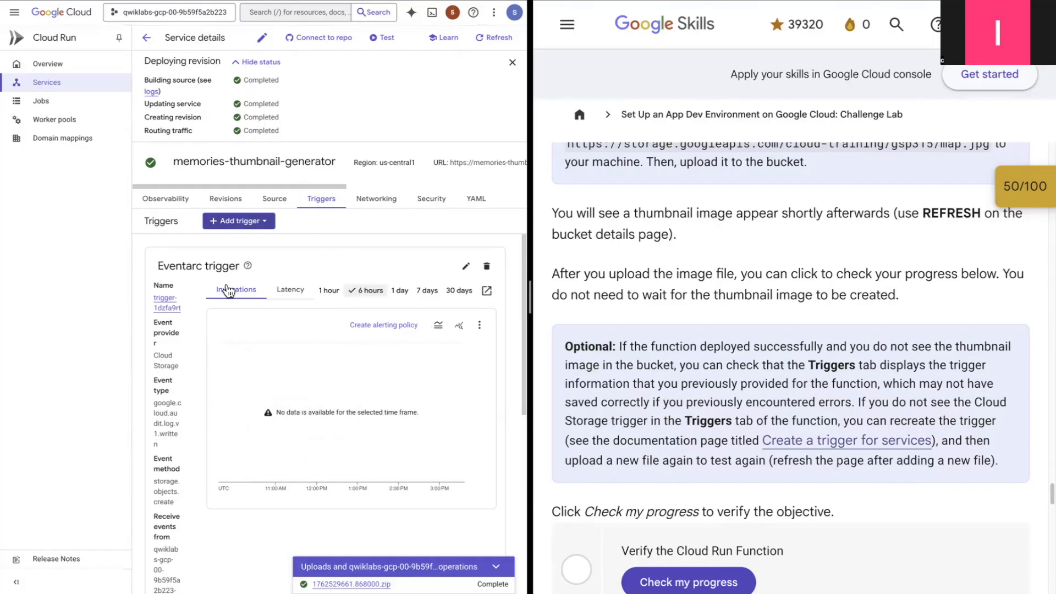
{"action": "scroll", "coordinate": [701, 420], "scroll_direction": "down", "scroll_amount": 3}
{"action": "scroll", "coordinate": [702, 420], "scroll_direction": "up", "scroll_amount": 1}
{"action": "scroll", "coordinate": [701, 420], "scroll_direction": "up", "scroll_amount": 2}
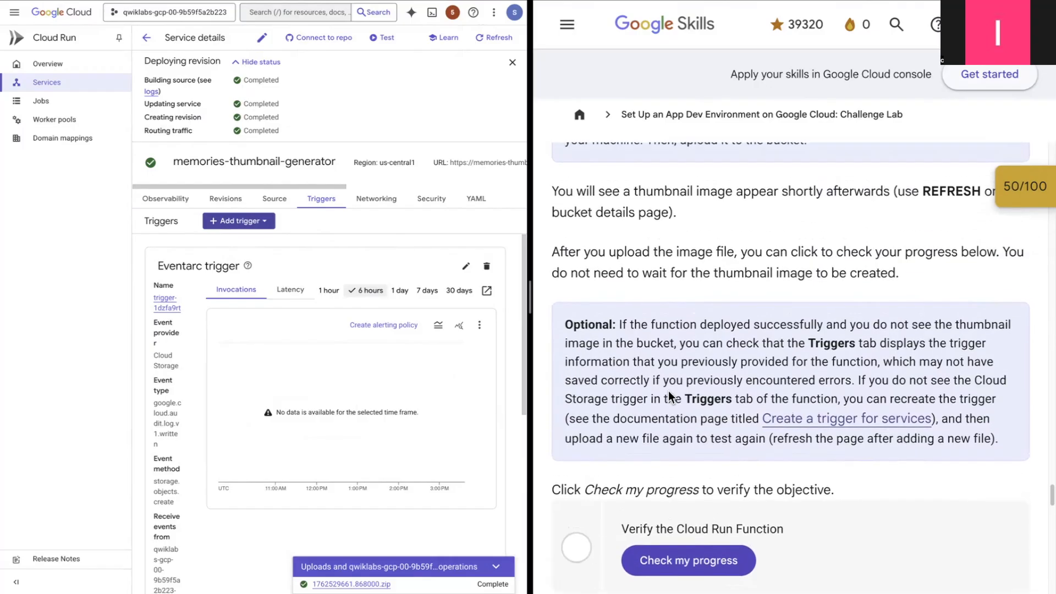
{"action": "scroll", "coordinate": [668, 390], "scroll_direction": "down", "scroll_amount": 1}
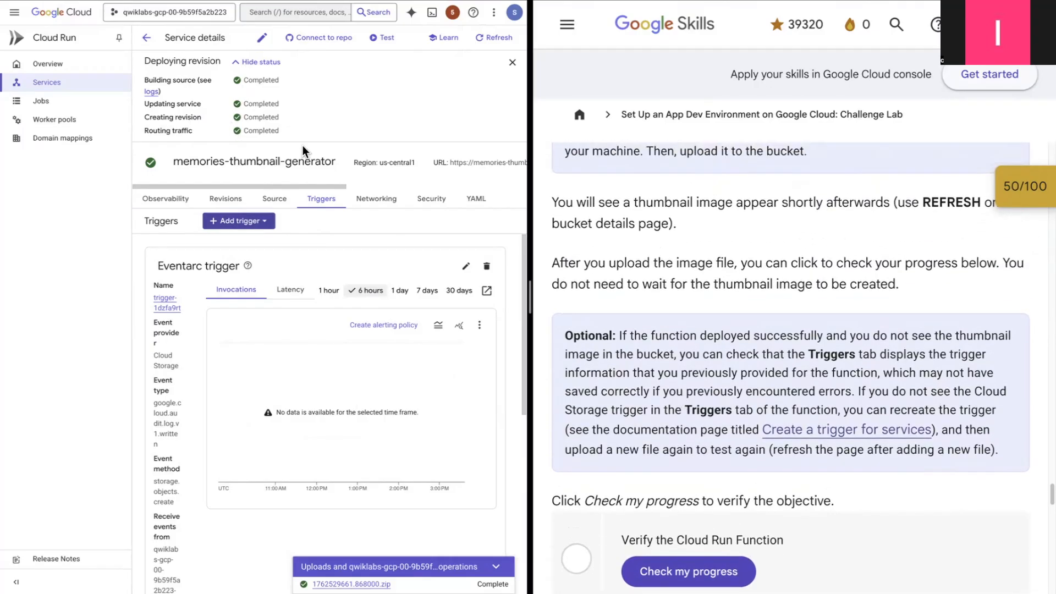
{"action": "scroll", "coordinate": [797, 304], "scroll_direction": "up", "scroll_amount": 3}
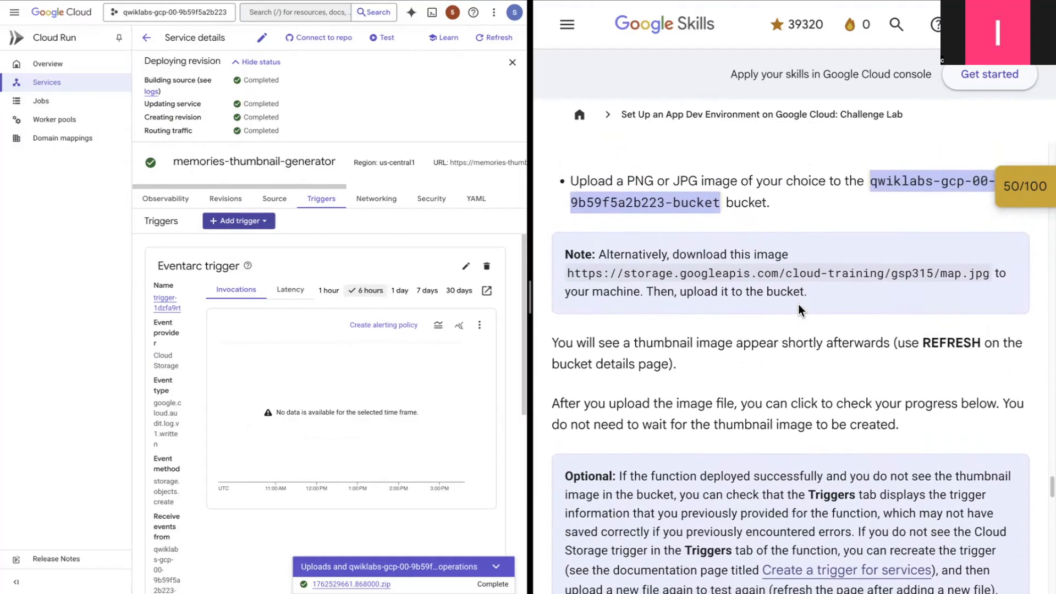
{"action": "scroll", "coordinate": [798, 305], "scroll_direction": "up", "scroll_amount": 1}
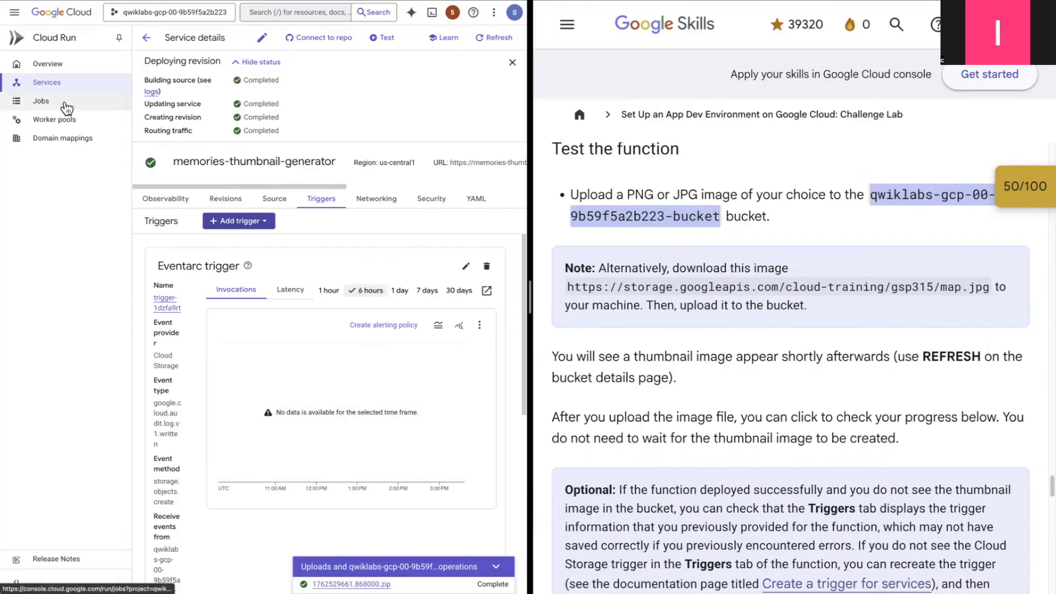
- Open the qwiklabs-gcp-00-9b59f5a2b223-bucket bucket in Cloud Storage
{"action": "left_click", "coordinate": [15, 12]}
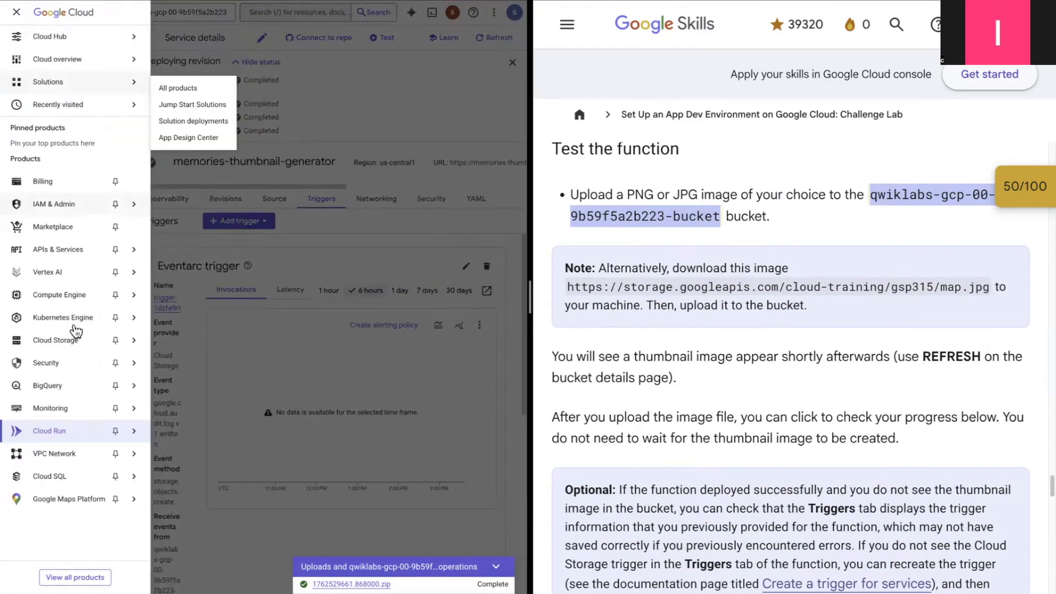
{"action": "mouse_move", "coordinate": [71, 339]}
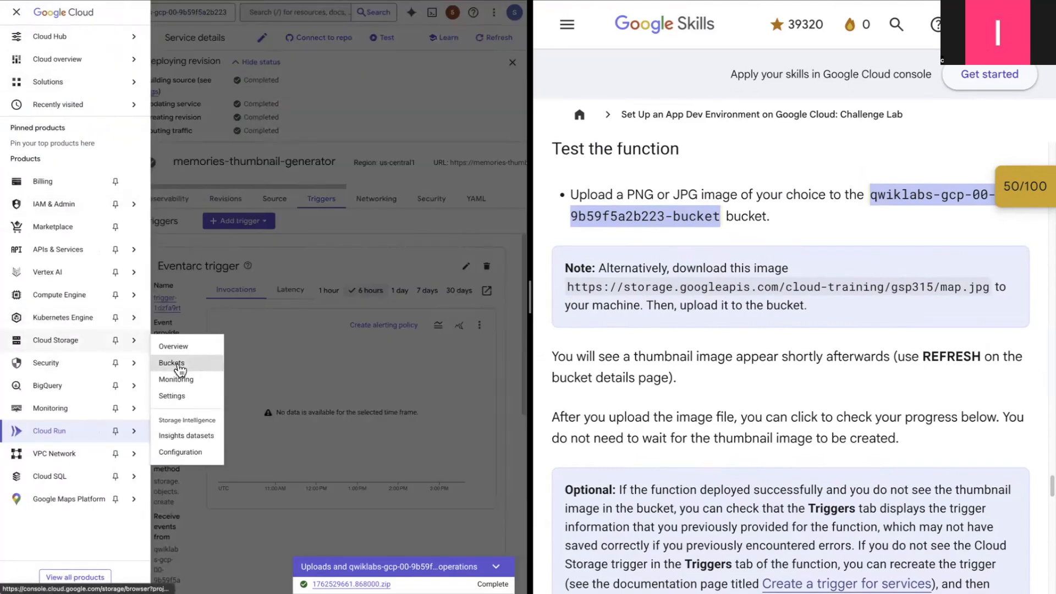
{"action": "left_click", "coordinate": [177, 364]}
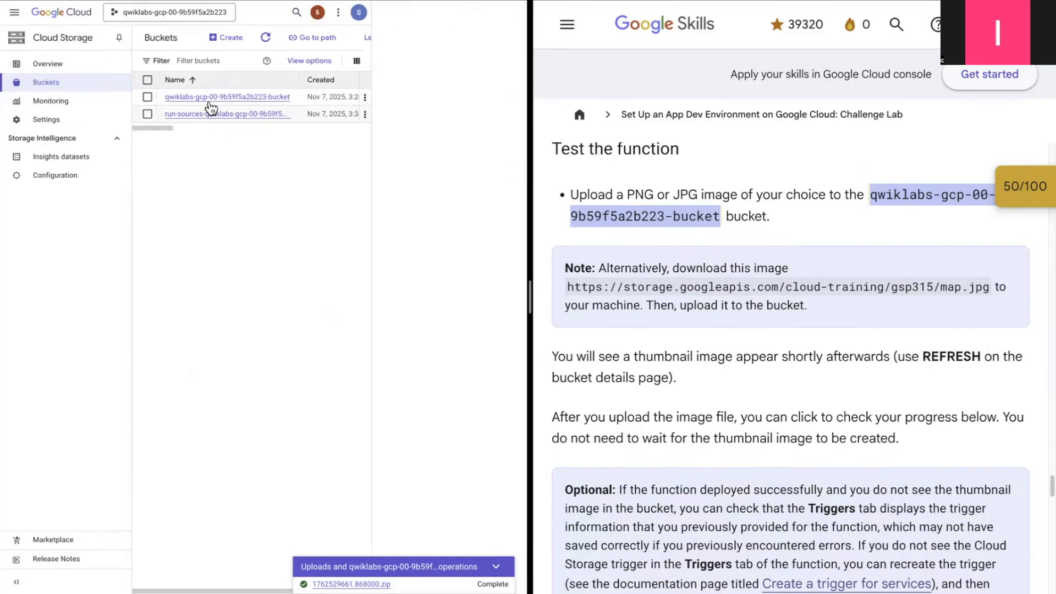
{"action": "left_click", "coordinate": [209, 99]}
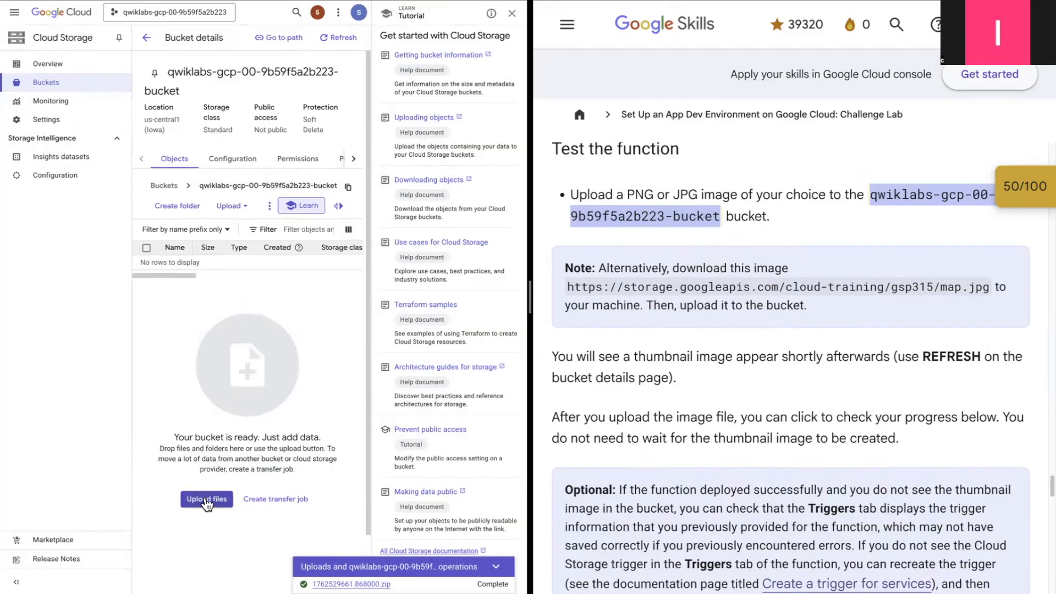
- Upload Screenshot 2025-10-23 at 15.50.27.png from the Desktop folder to the bucket and check the lab progress for Verify the Cloud Run Function
{"action": "left_click", "coordinate": [206, 499]}
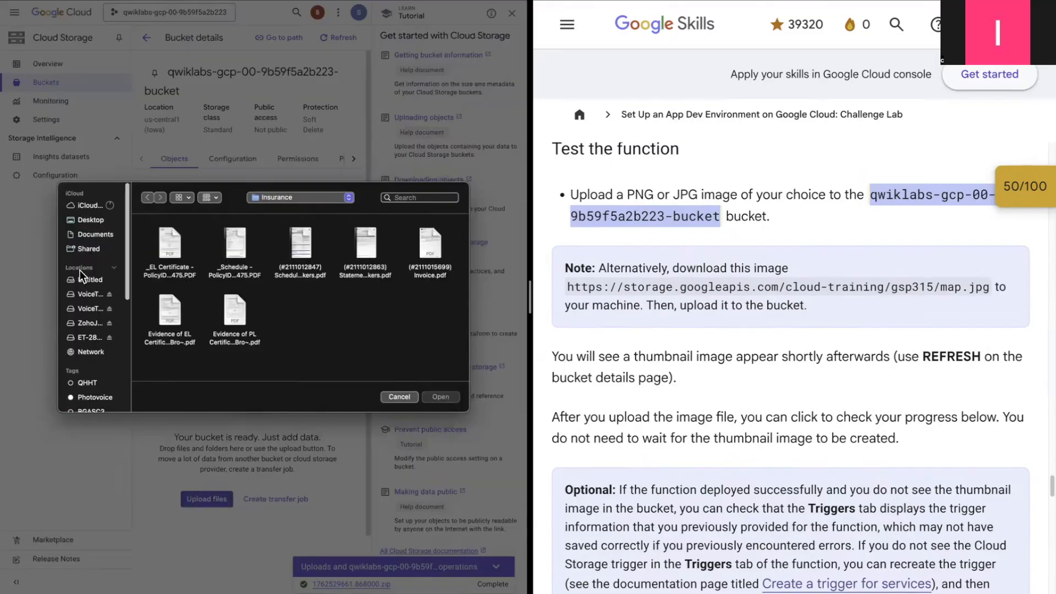
{"action": "left_click", "coordinate": [90, 219]}
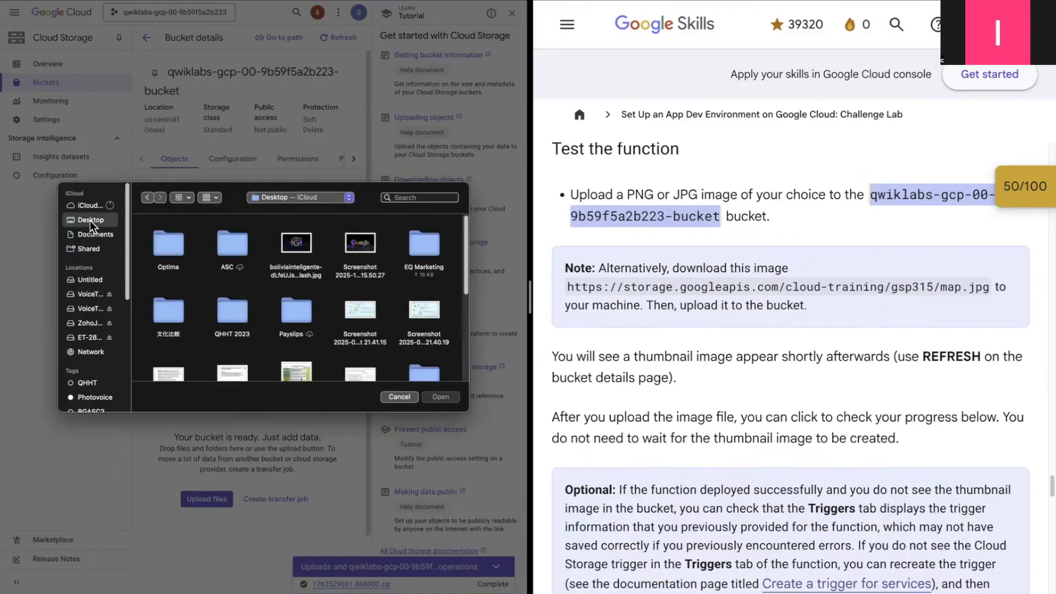
{"action": "left_click", "coordinate": [368, 254]}
{"action": "left_click", "coordinate": [440, 396]}
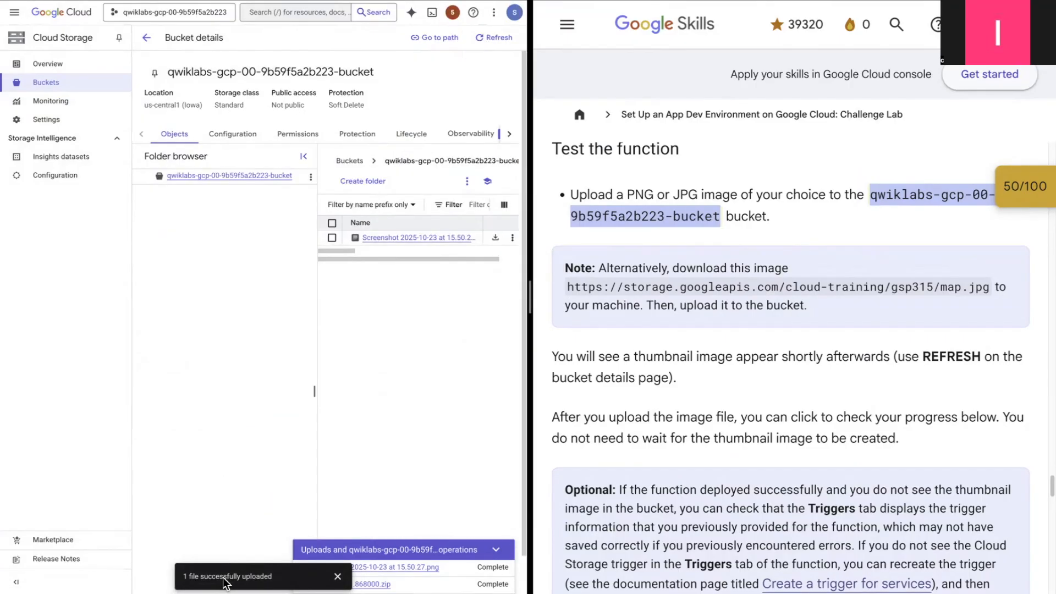
{"action": "left_click", "coordinate": [338, 577]}
{"action": "scroll", "coordinate": [690, 444], "scroll_direction": "down", "scroll_amount": 5}
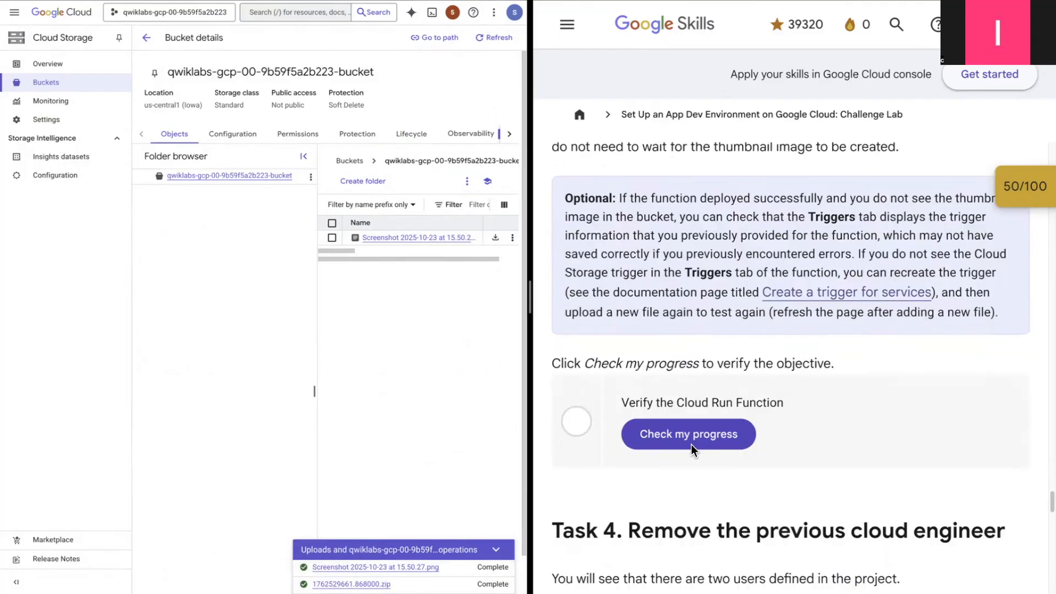
{"action": "left_click", "coordinate": [692, 441]}
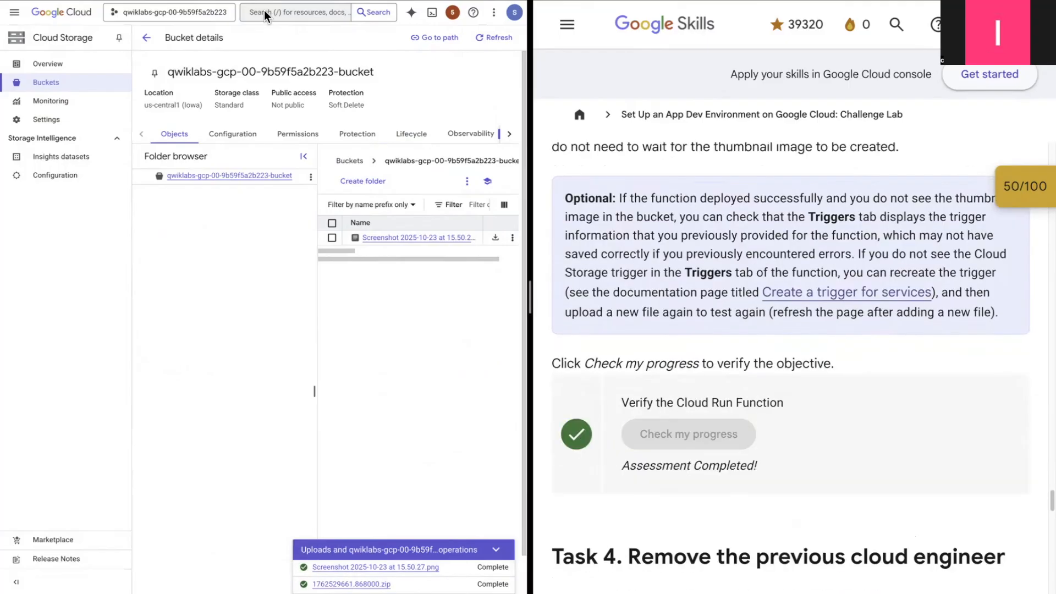
- Find the memories-thumbnail-generator service in Cloud Run and examine its Eventarc trigger's invocations over 1 hour
{"action": "left_click", "coordinate": [264, 10]}
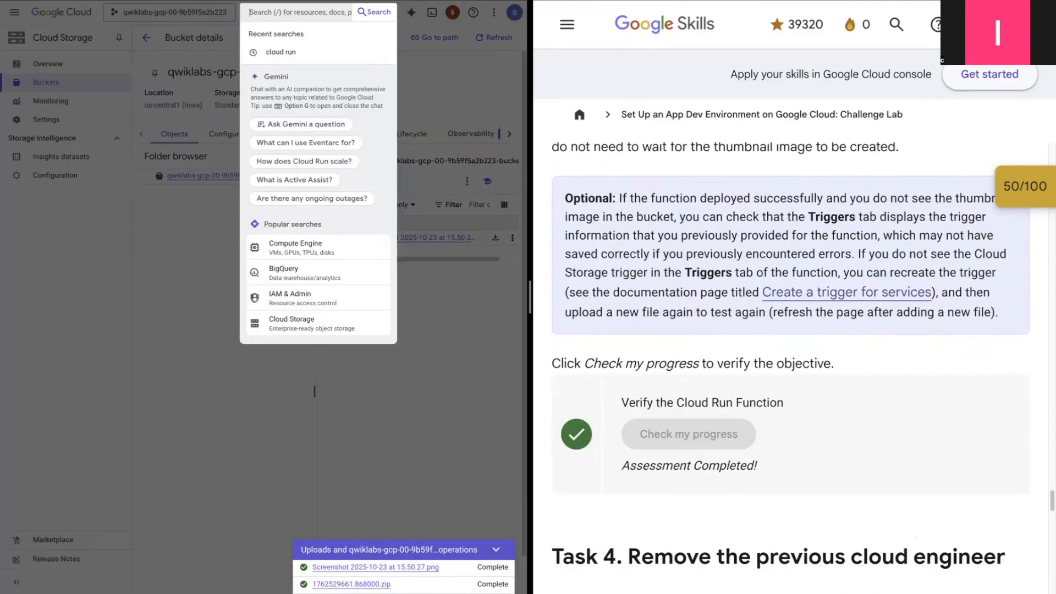
{"action": "type", "text": "clound run"}
{"action": "key", "text": "Return"}
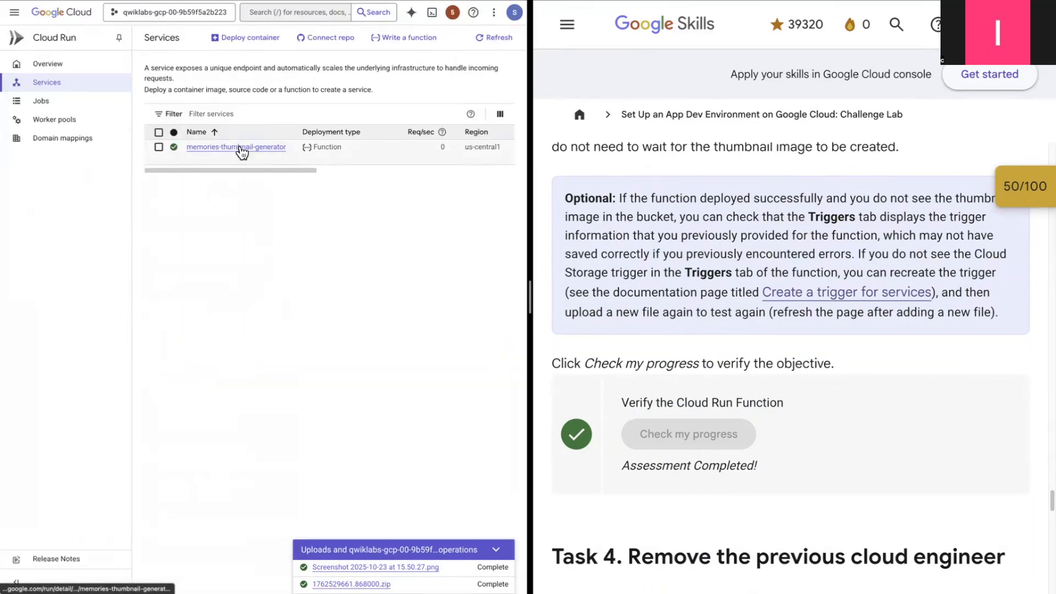
{"action": "left_click", "coordinate": [242, 149]}
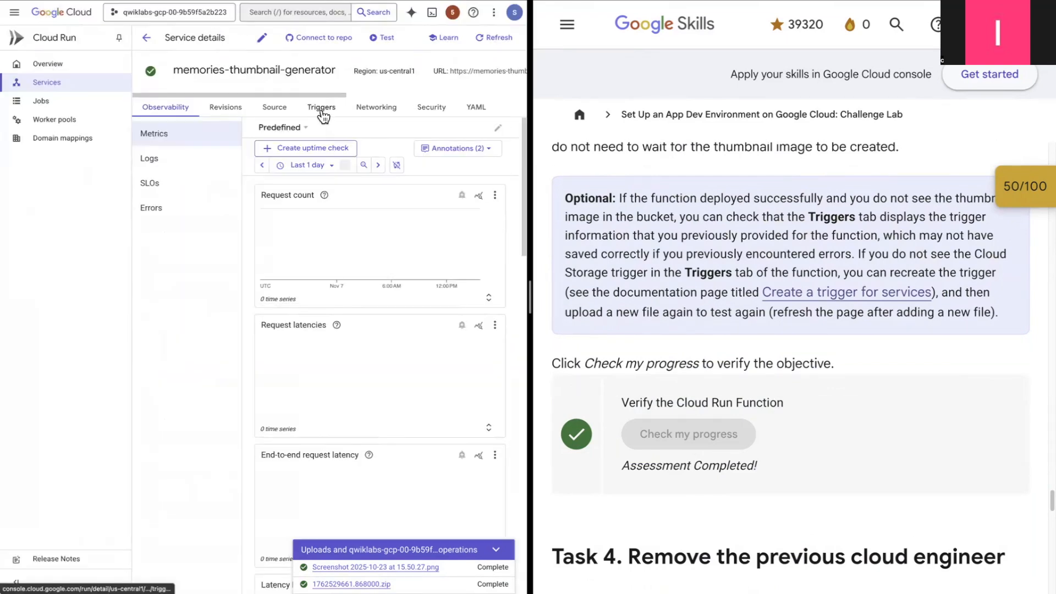
{"action": "left_click", "coordinate": [323, 114]}
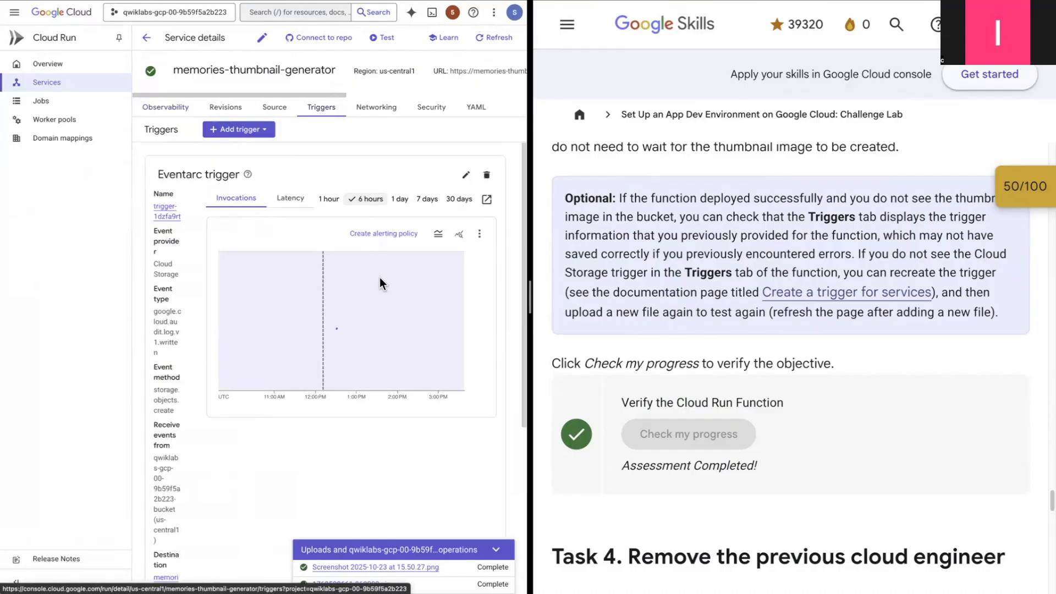
{"action": "left_click", "coordinate": [321, 203]}
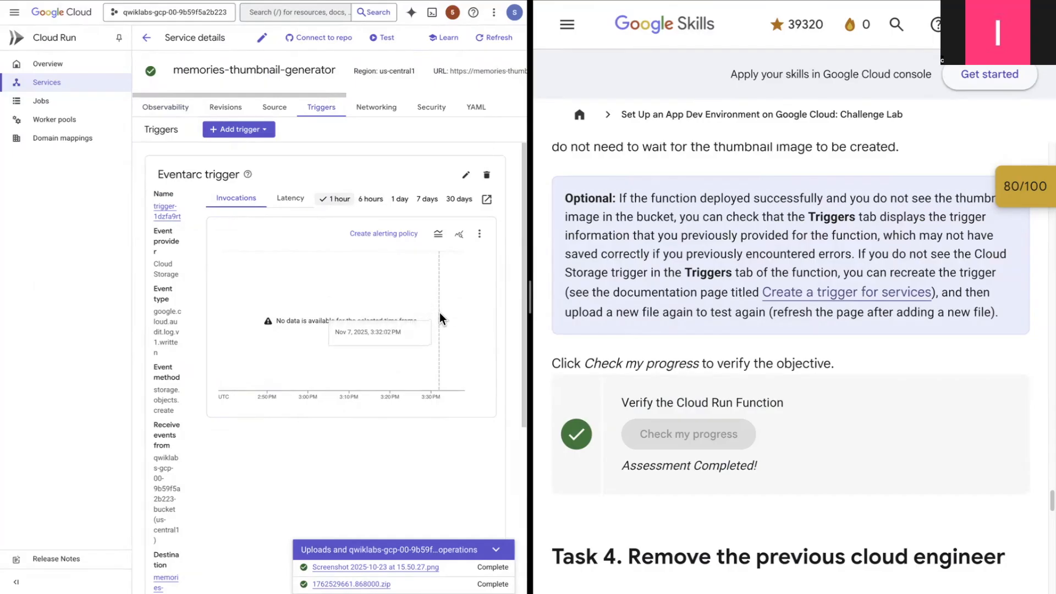
- Read the Task 4 instructions and locate the previous cloud engineer's account with the Viewer role in the project's IAM permissions
{"action": "scroll", "coordinate": [606, 241], "scroll_direction": "down", "scroll_amount": 5}
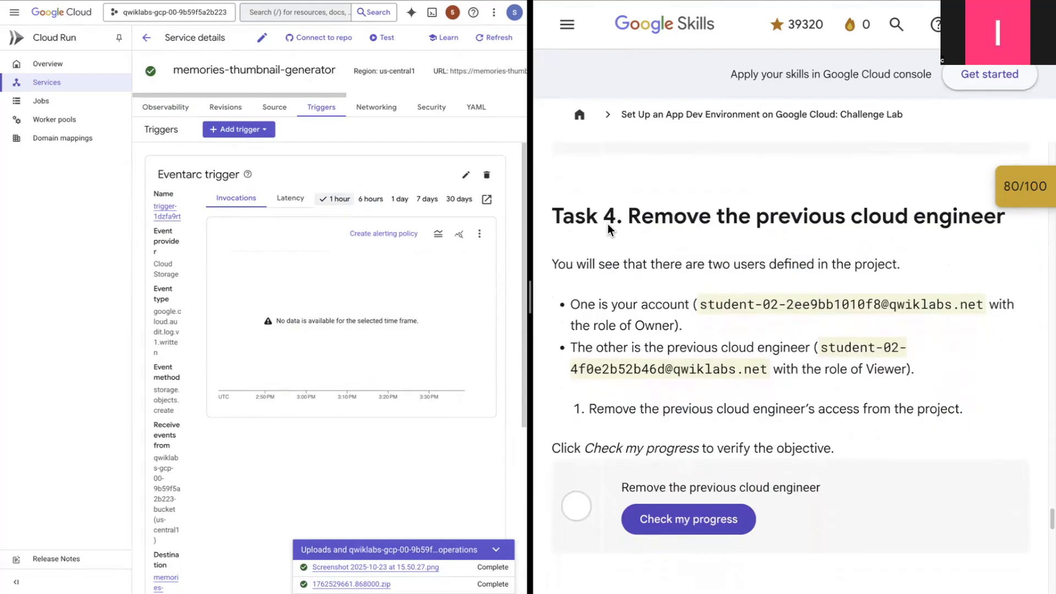
{"action": "left_click", "coordinate": [14, 12]}
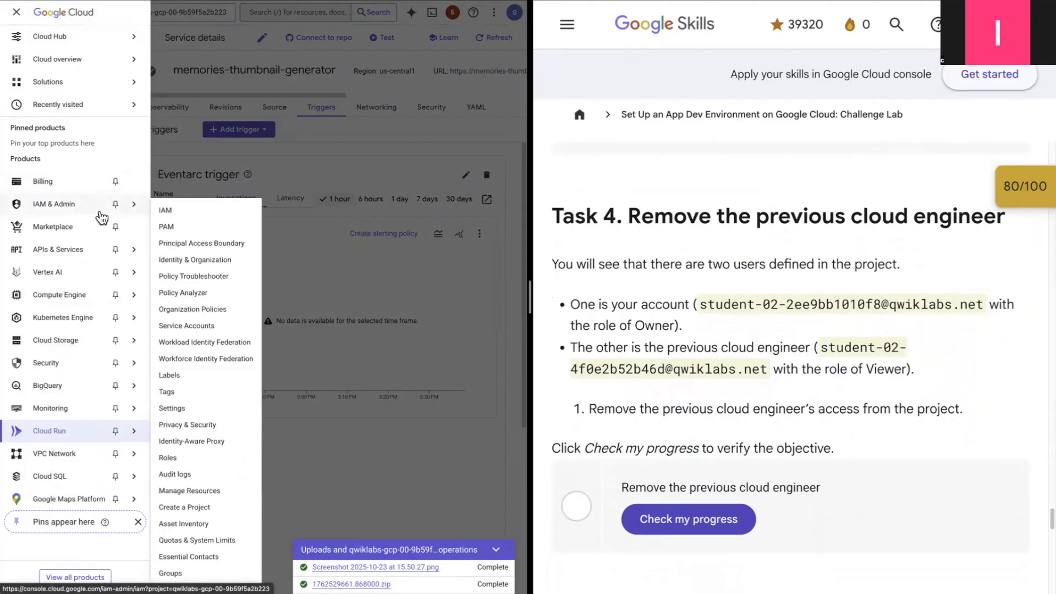
{"action": "mouse_move", "coordinate": [75, 204]}
{"action": "left_click", "coordinate": [167, 215]}
{"action": "left_click_drag", "start_coordinate": [237, 467], "coordinate": [299, 472]}
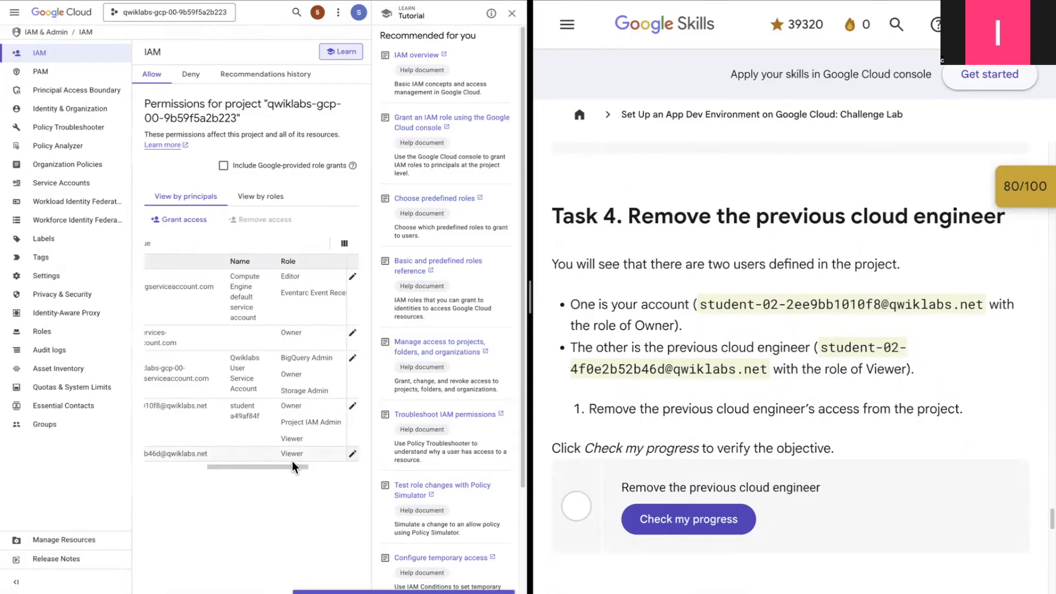
{"action": "left_click_drag", "start_coordinate": [295, 463], "coordinate": [245, 461]}
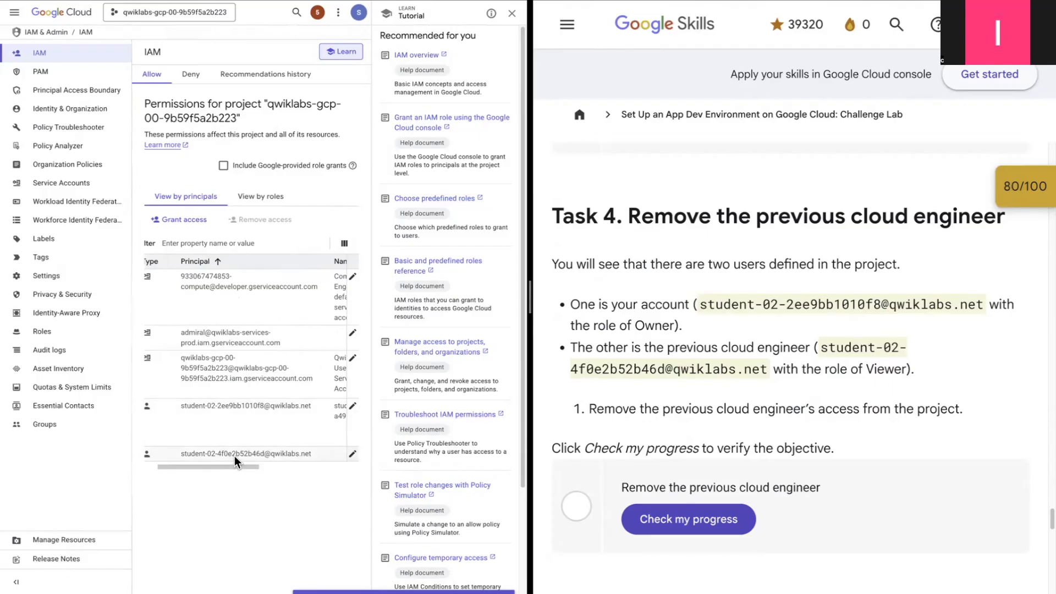
- Remove the Viewer role from the previous cloud engineer's account and apply the update to the project policy
{"action": "left_click", "coordinate": [353, 454]}
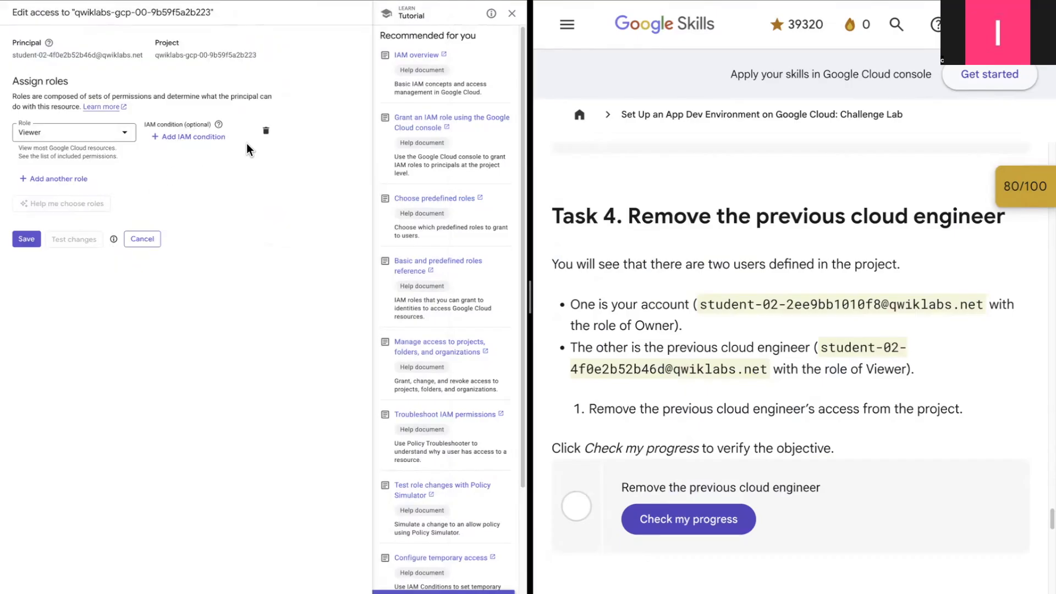
{"action": "left_click", "coordinate": [268, 132]}
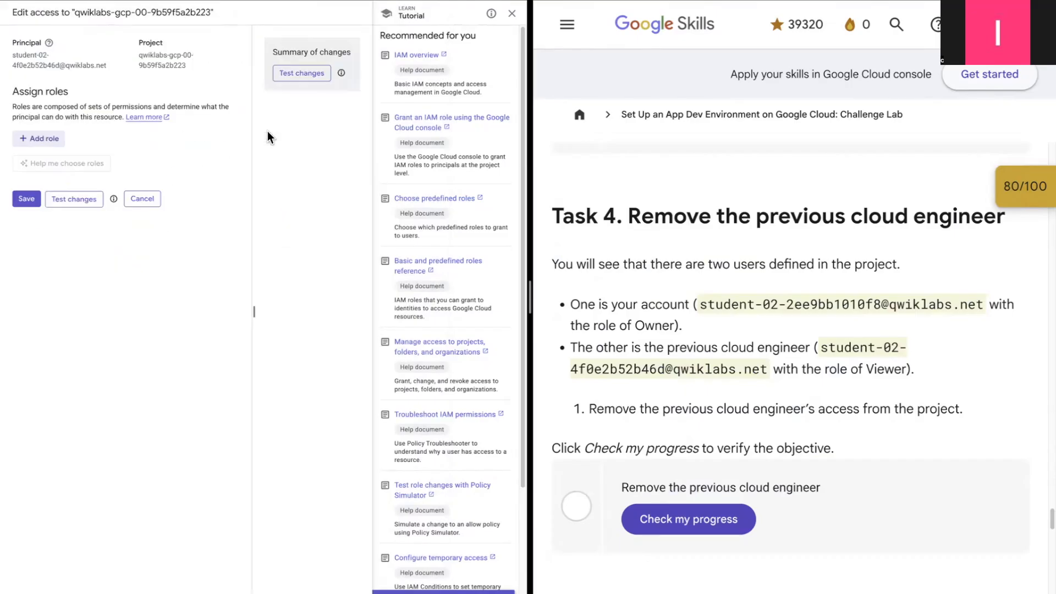
{"action": "left_click", "coordinate": [32, 201]}
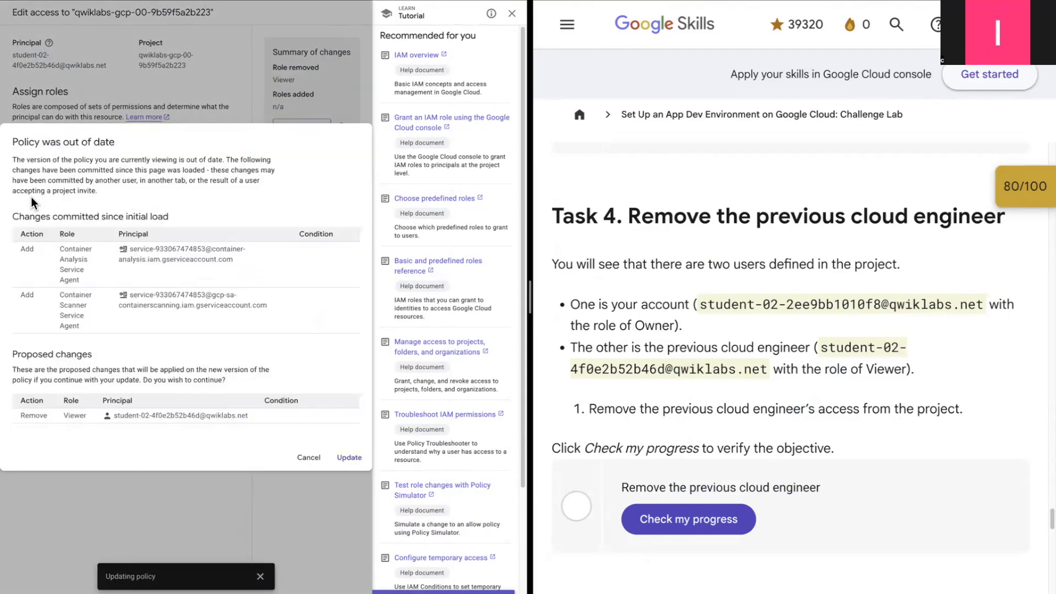
{"action": "left_click", "coordinate": [350, 457]}
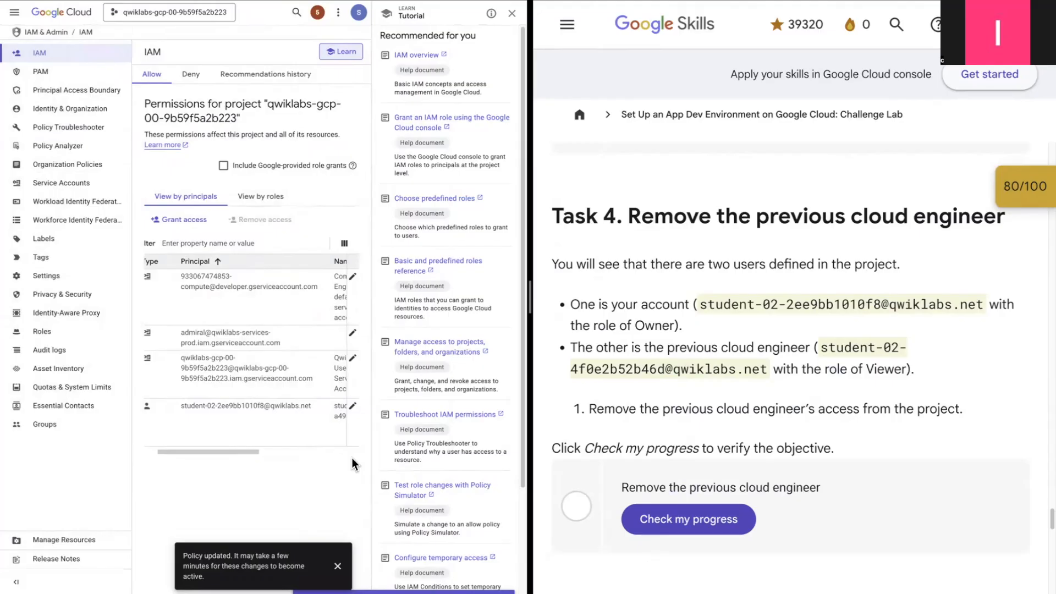
{"action": "left_click", "coordinate": [337, 567]}
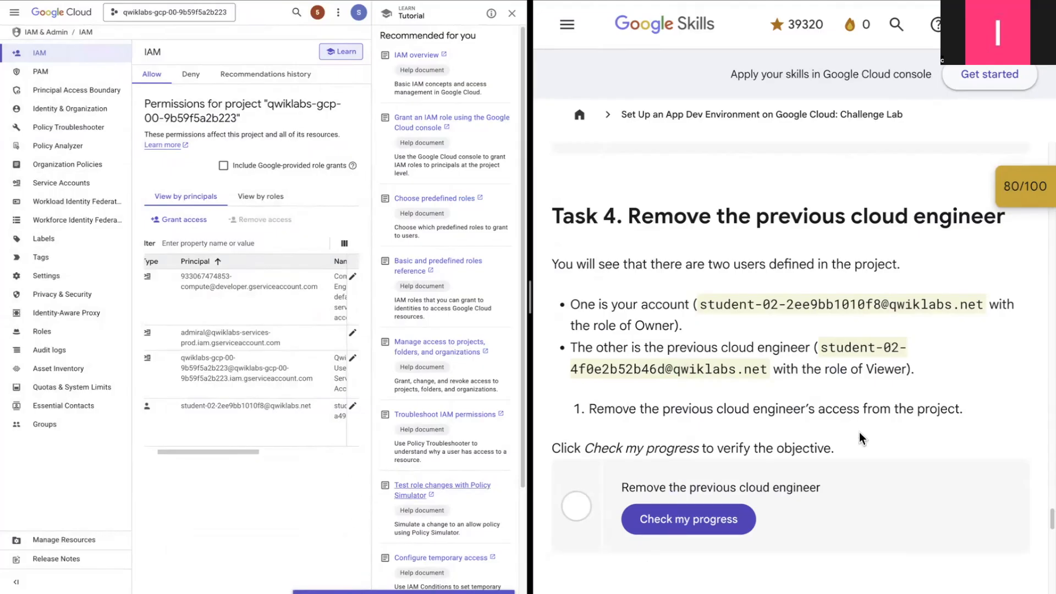
- Check the lab progress for Remove the previous cloud engineer
{"action": "scroll", "coordinate": [850, 423], "scroll_direction": "down", "scroll_amount": 2}
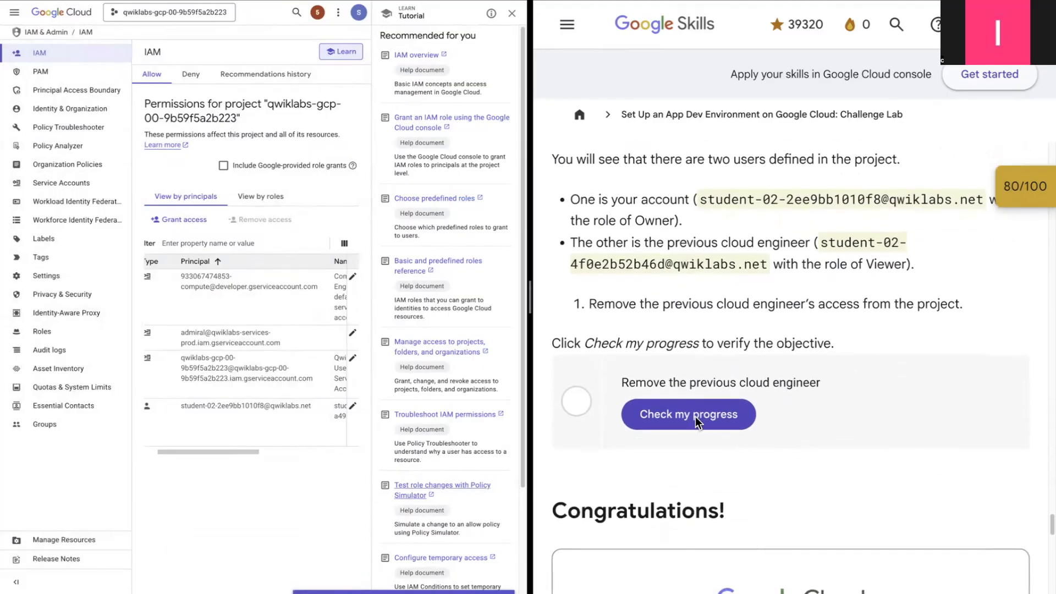
{"action": "left_click", "coordinate": [694, 425]}
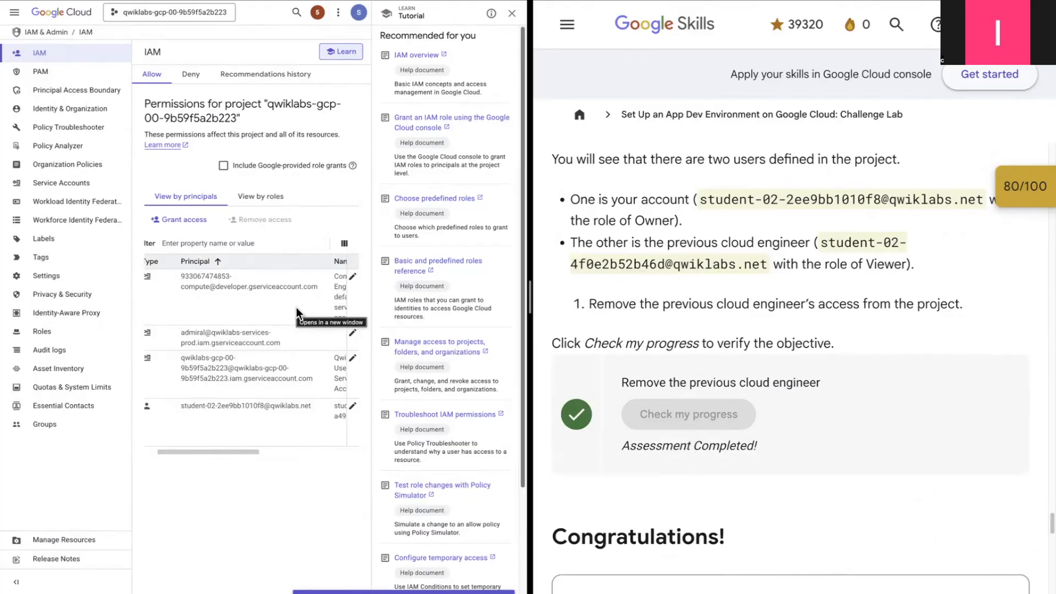
- Search the Google Cloud console for cloud run and open the Cloud Run services list
{"action": "left_click", "coordinate": [295, 13]}
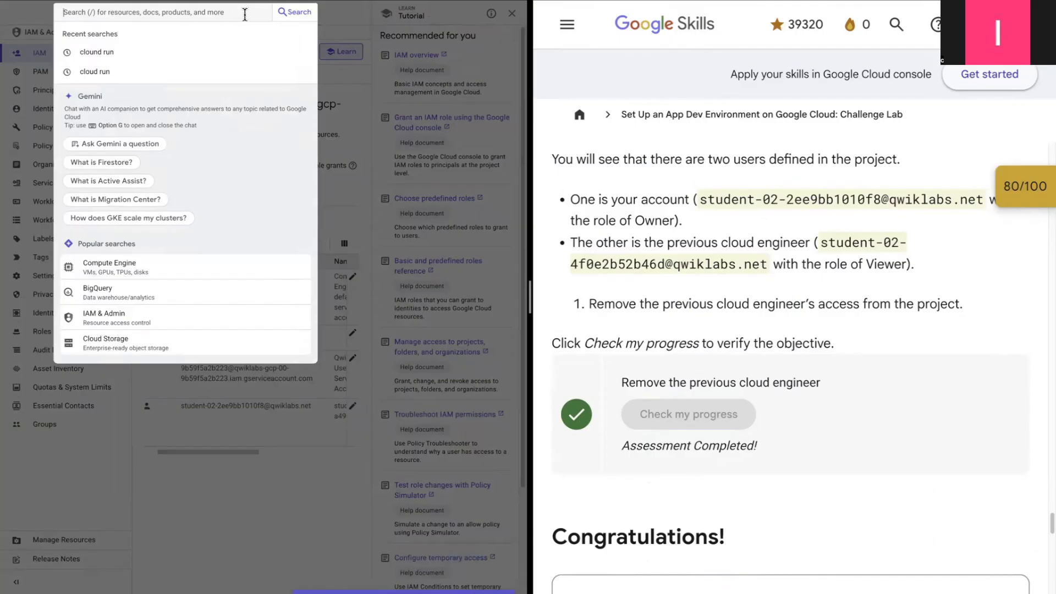
{"action": "type", "text": "cloudn"}
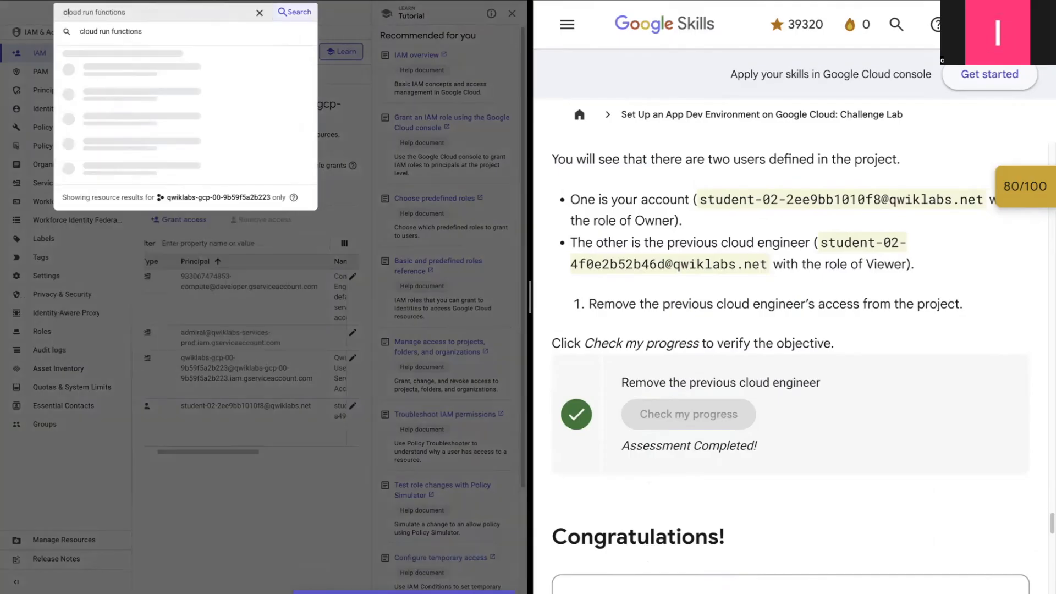
{"action": "key", "text": "BackSpace"}
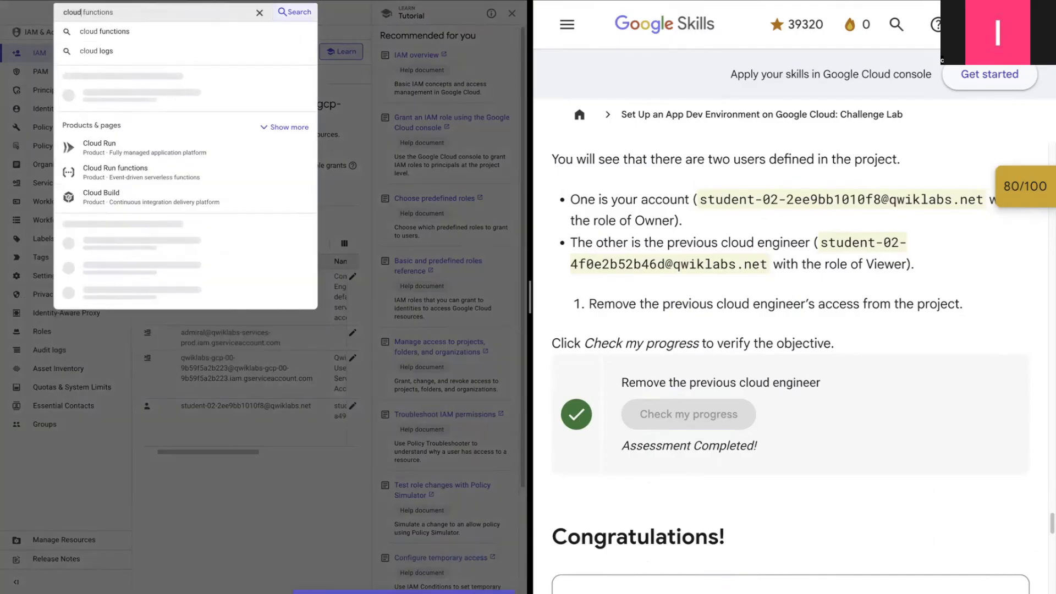
{"action": "type", "text": "run"}
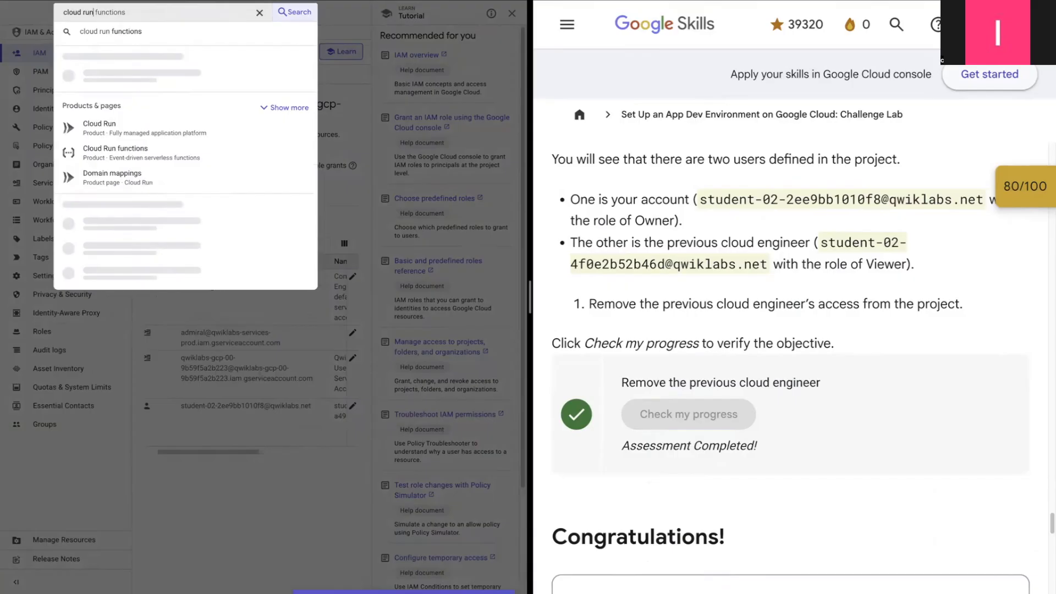
{"action": "key", "text": "Return"}
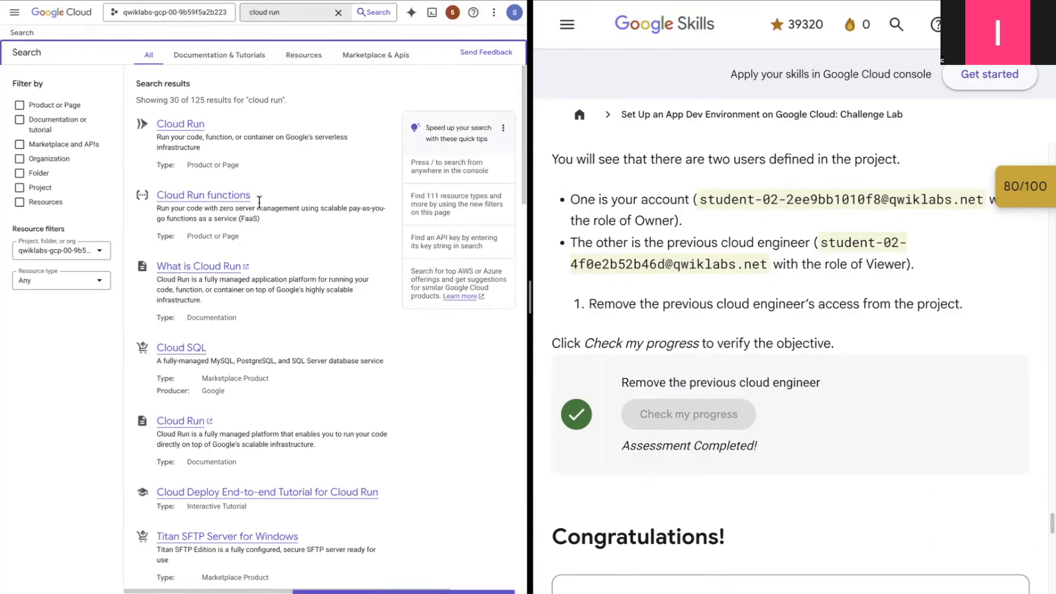
{"action": "left_click", "coordinate": [180, 128]}
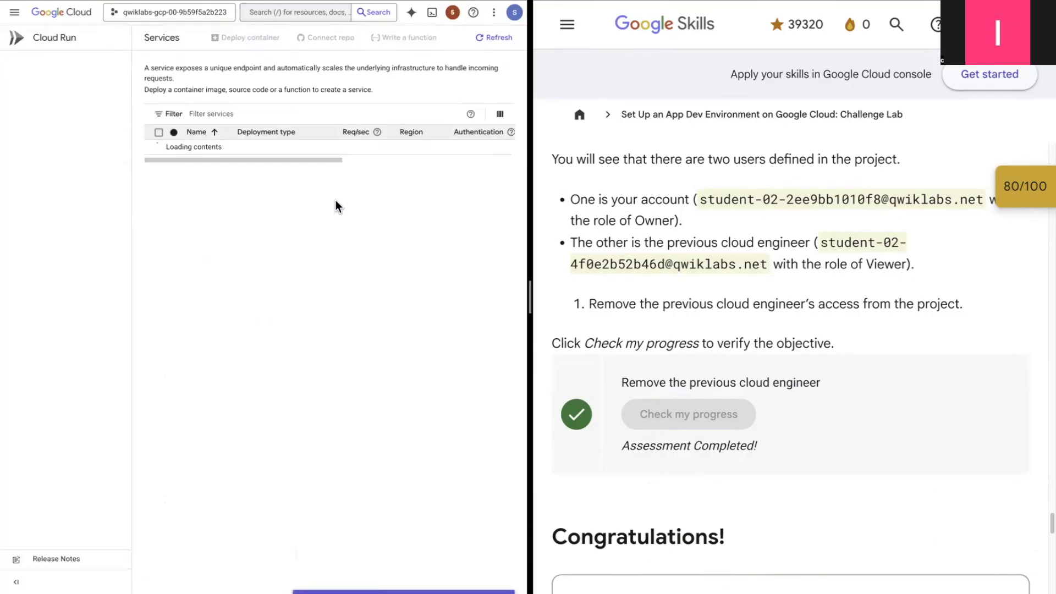
- Open the memories-thumbnail-generator service's triggers and view the Eventarc trigger's invocations over 1 hour
{"action": "left_click", "coordinate": [242, 147]}
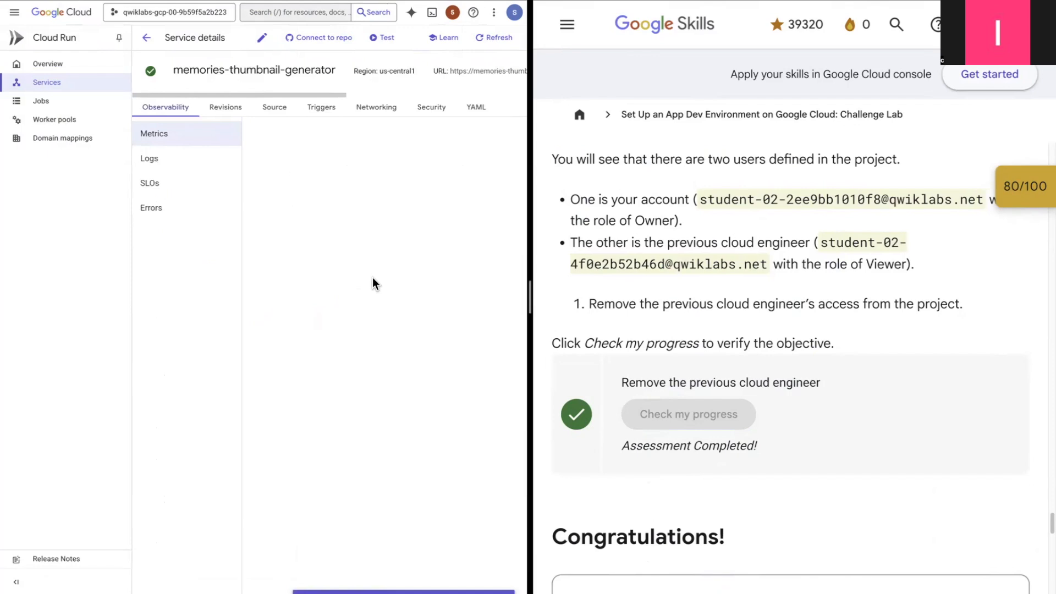
{"action": "left_click", "coordinate": [319, 110]}
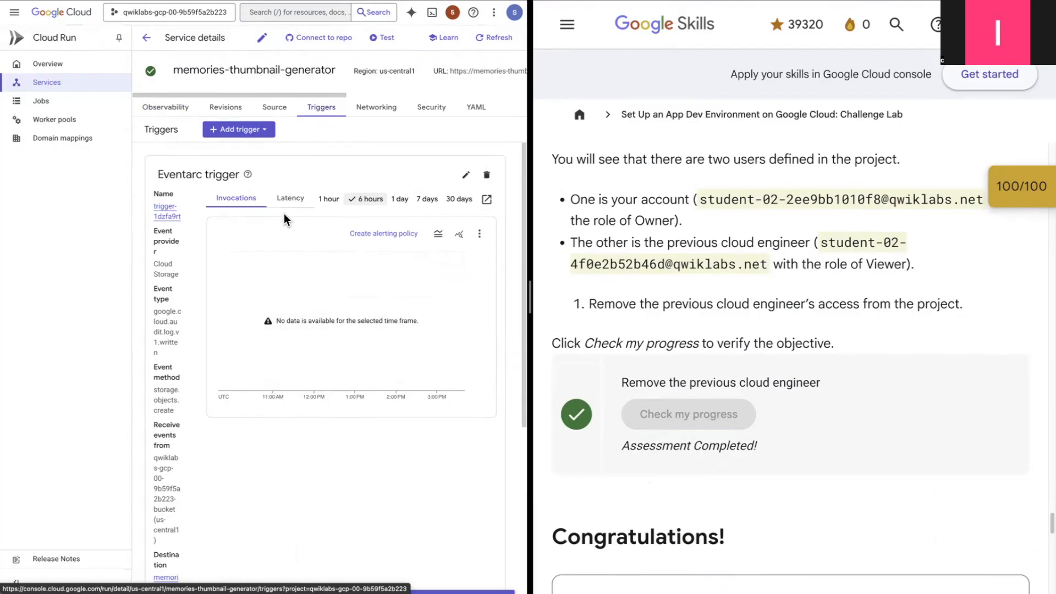
{"action": "left_click", "coordinate": [326, 199]}
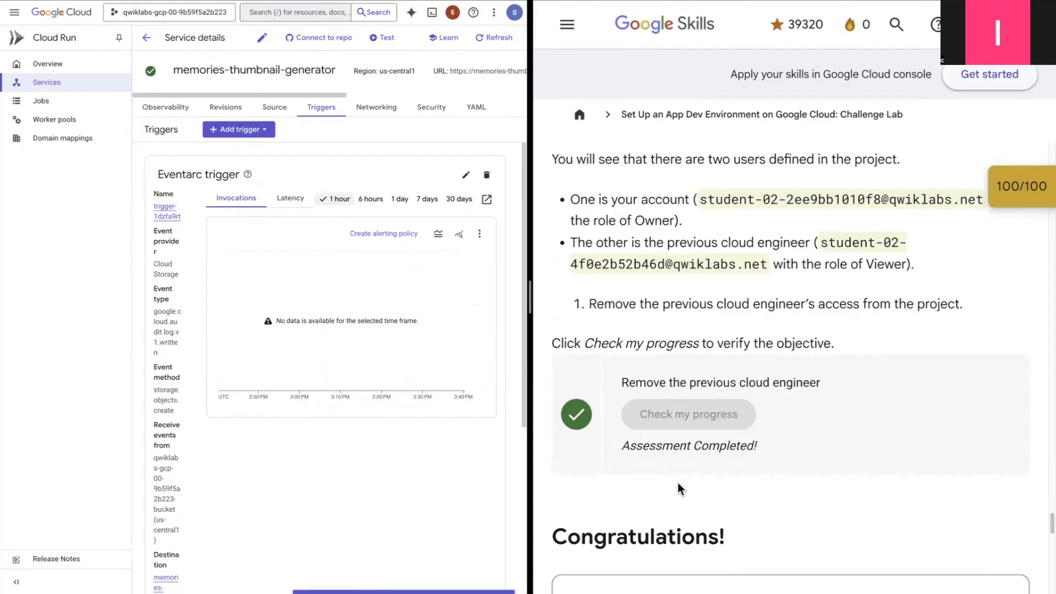
- Review the lab's optional trigger note and the Task 3 and Task 4 progress checks alongside the Eventarc trigger's configuration details
{"action": "scroll", "coordinate": [731, 487], "scroll_direction": "down", "scroll_amount": 1}
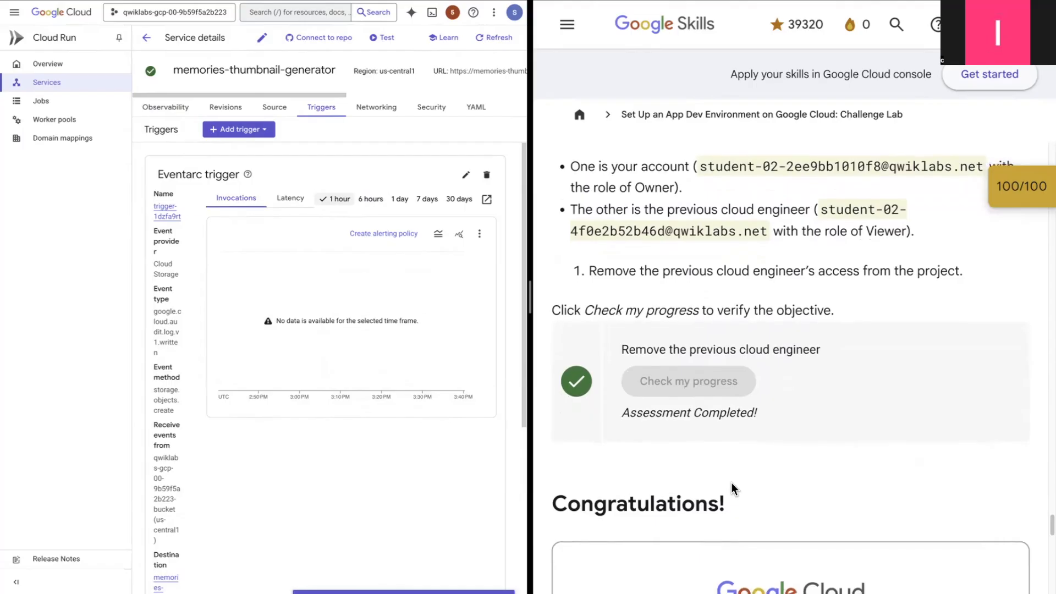
{"action": "scroll", "coordinate": [731, 483], "scroll_direction": "down", "scroll_amount": 2}
{"action": "scroll", "coordinate": [731, 483], "scroll_direction": "up", "scroll_amount": 6}
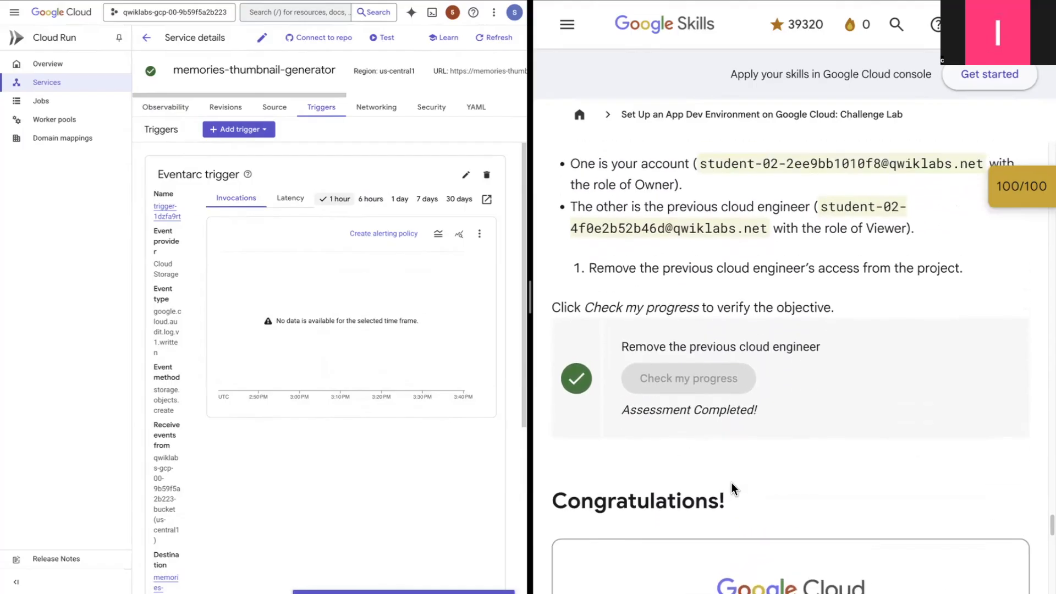
{"action": "scroll", "coordinate": [731, 483], "scroll_direction": "up", "scroll_amount": 4}
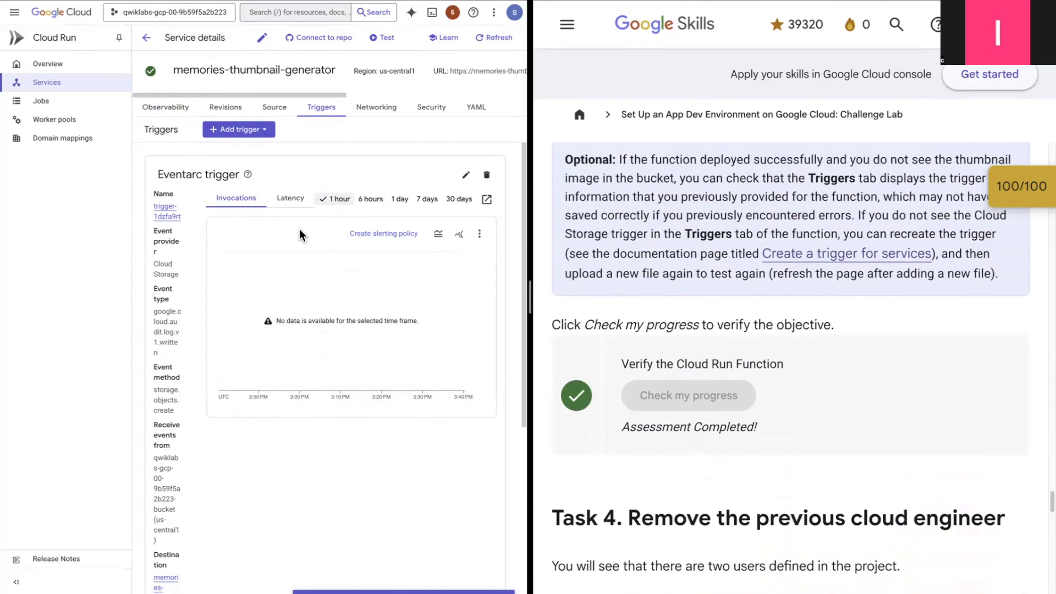
{"action": "scroll", "coordinate": [759, 451], "scroll_direction": "down", "scroll_amount": 1}
{"action": "scroll", "coordinate": [758, 450], "scroll_direction": "down", "scroll_amount": 3}
{"action": "scroll", "coordinate": [357, 408], "scroll_direction": "down", "scroll_amount": 1}
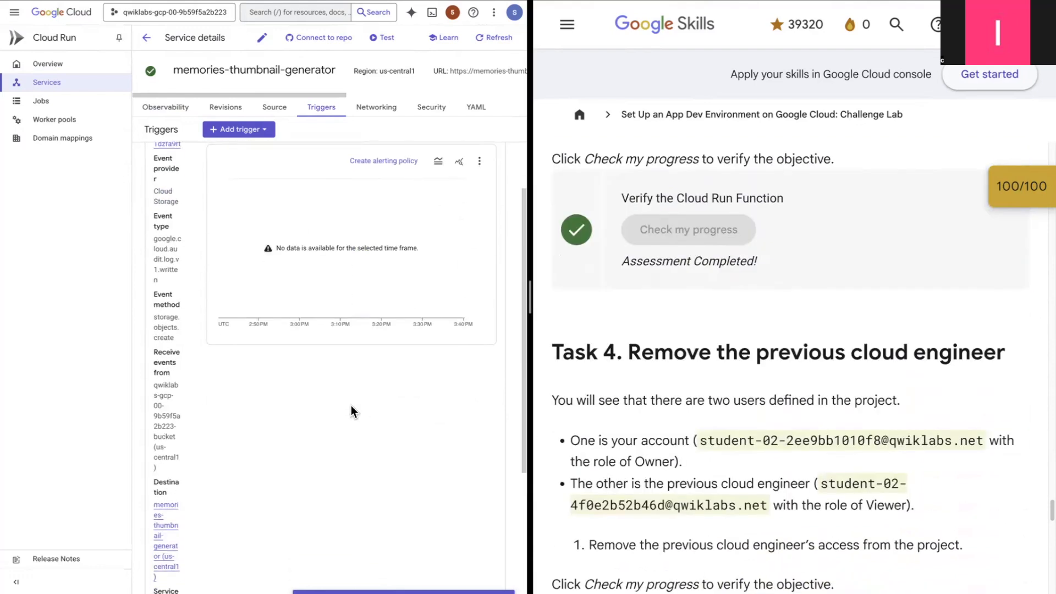
{"action": "scroll", "coordinate": [691, 461], "scroll_direction": "down", "scroll_amount": 3}
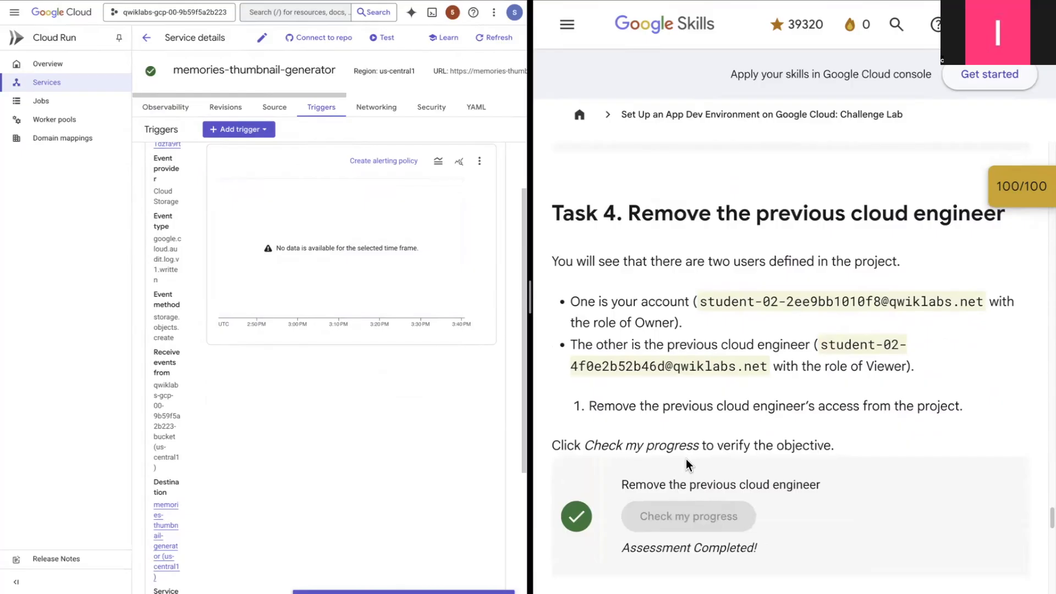
{"action": "scroll", "coordinate": [481, 461], "scroll_direction": "down", "scroll_amount": 1}
{"action": "scroll", "coordinate": [481, 455], "scroll_direction": "down", "scroll_amount": 1}
{"action": "scroll", "coordinate": [641, 478], "scroll_direction": "down", "scroll_amount": 2}
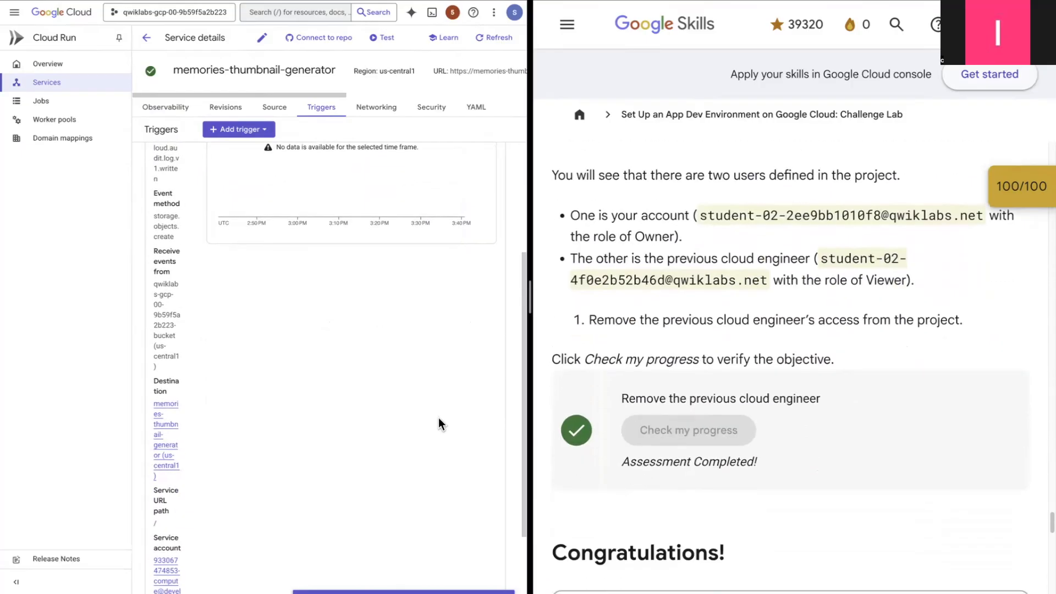